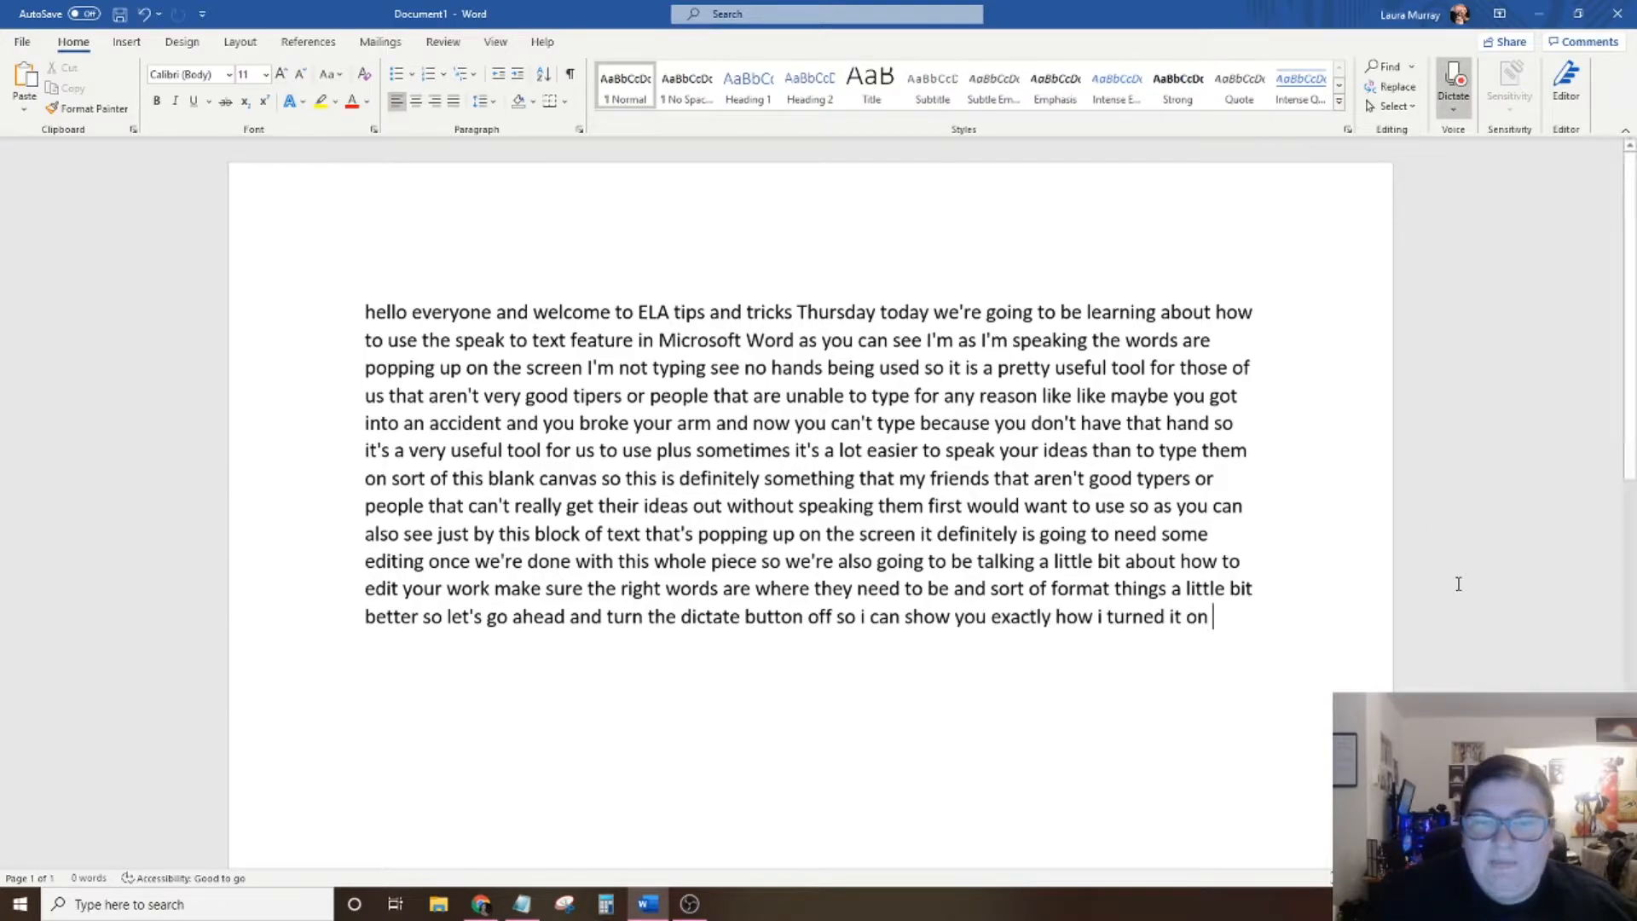
Stop dictation and start a new paragraph below the dictated text.
click(1460, 85)
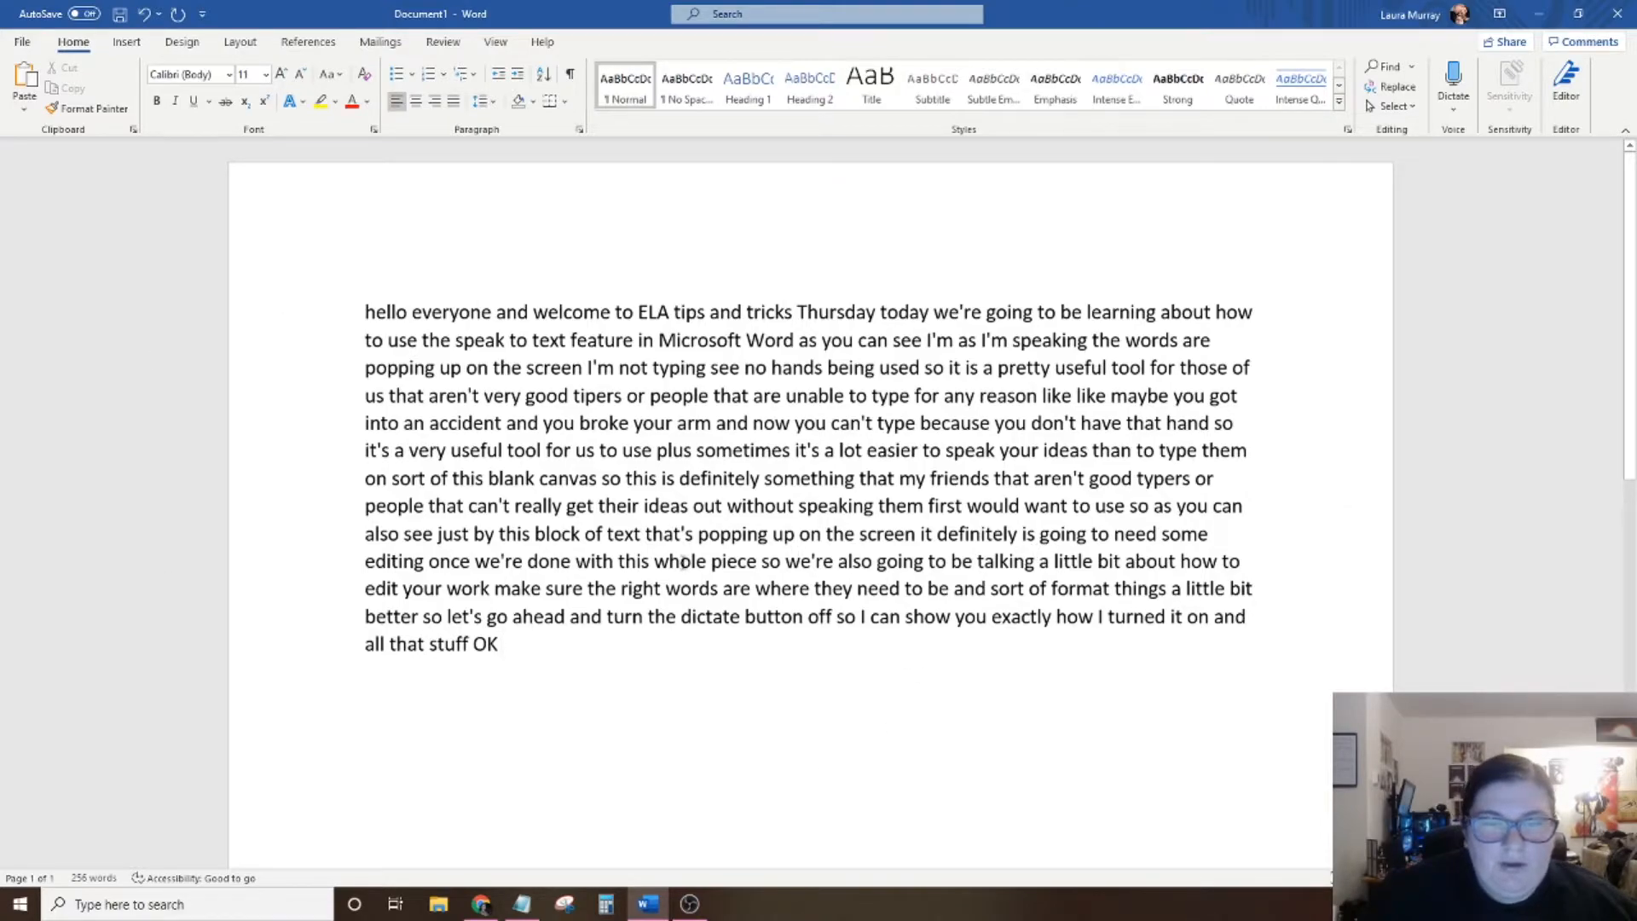
key(Return)
key(Return)
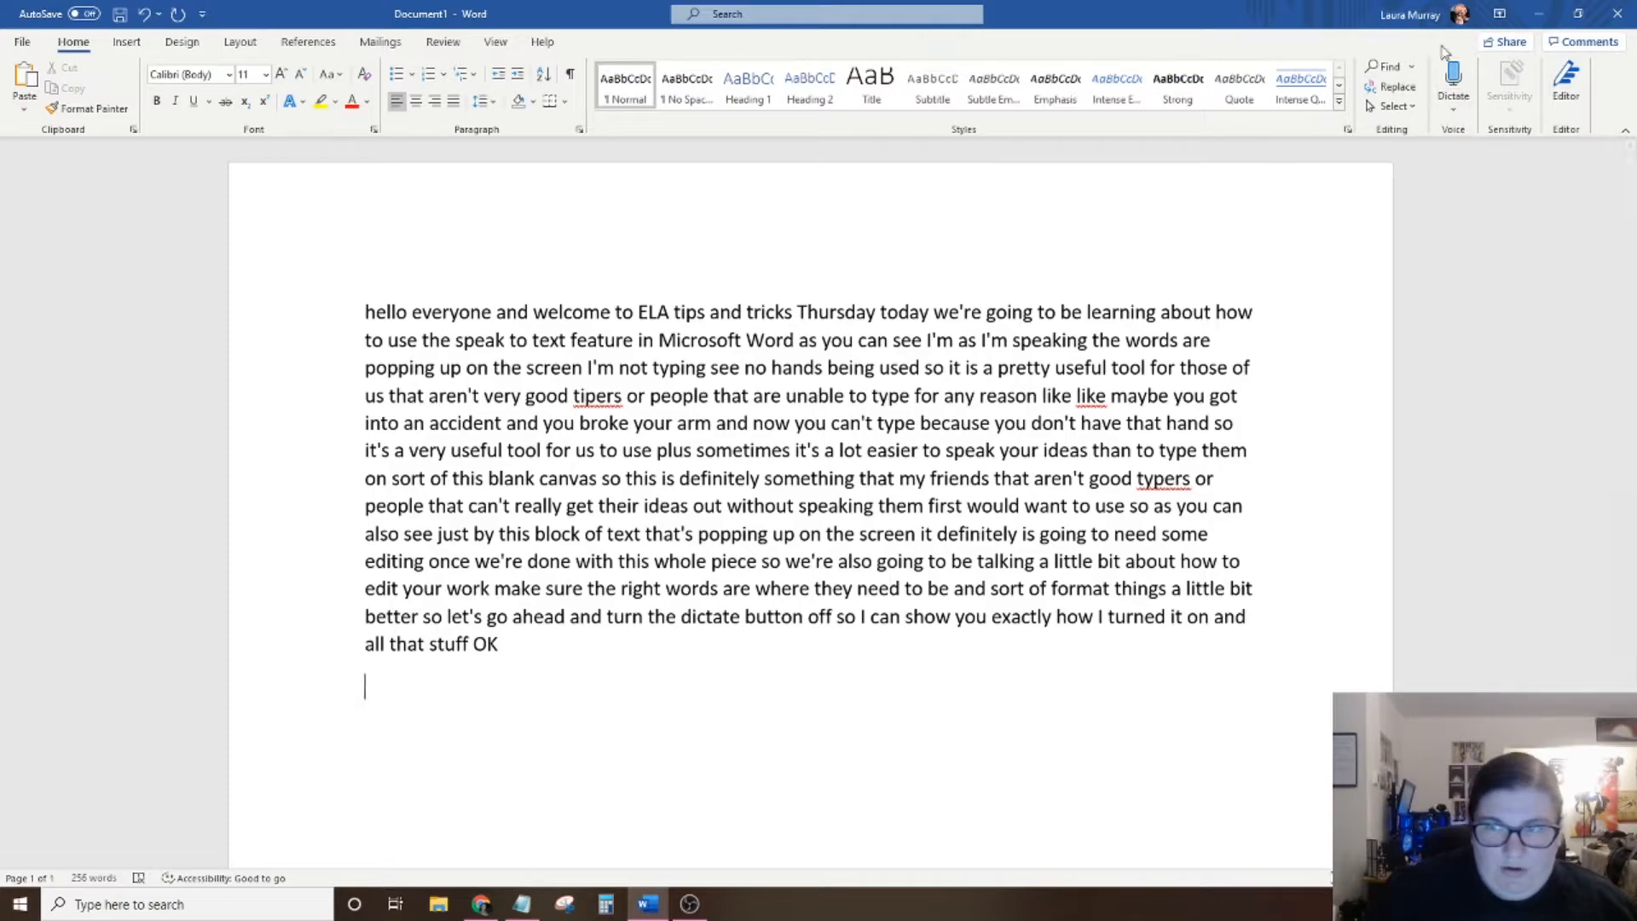
Dictate a second paragraph beginning "So as you can see the little red dot is up here" and turn dictation off.
click(1453, 113)
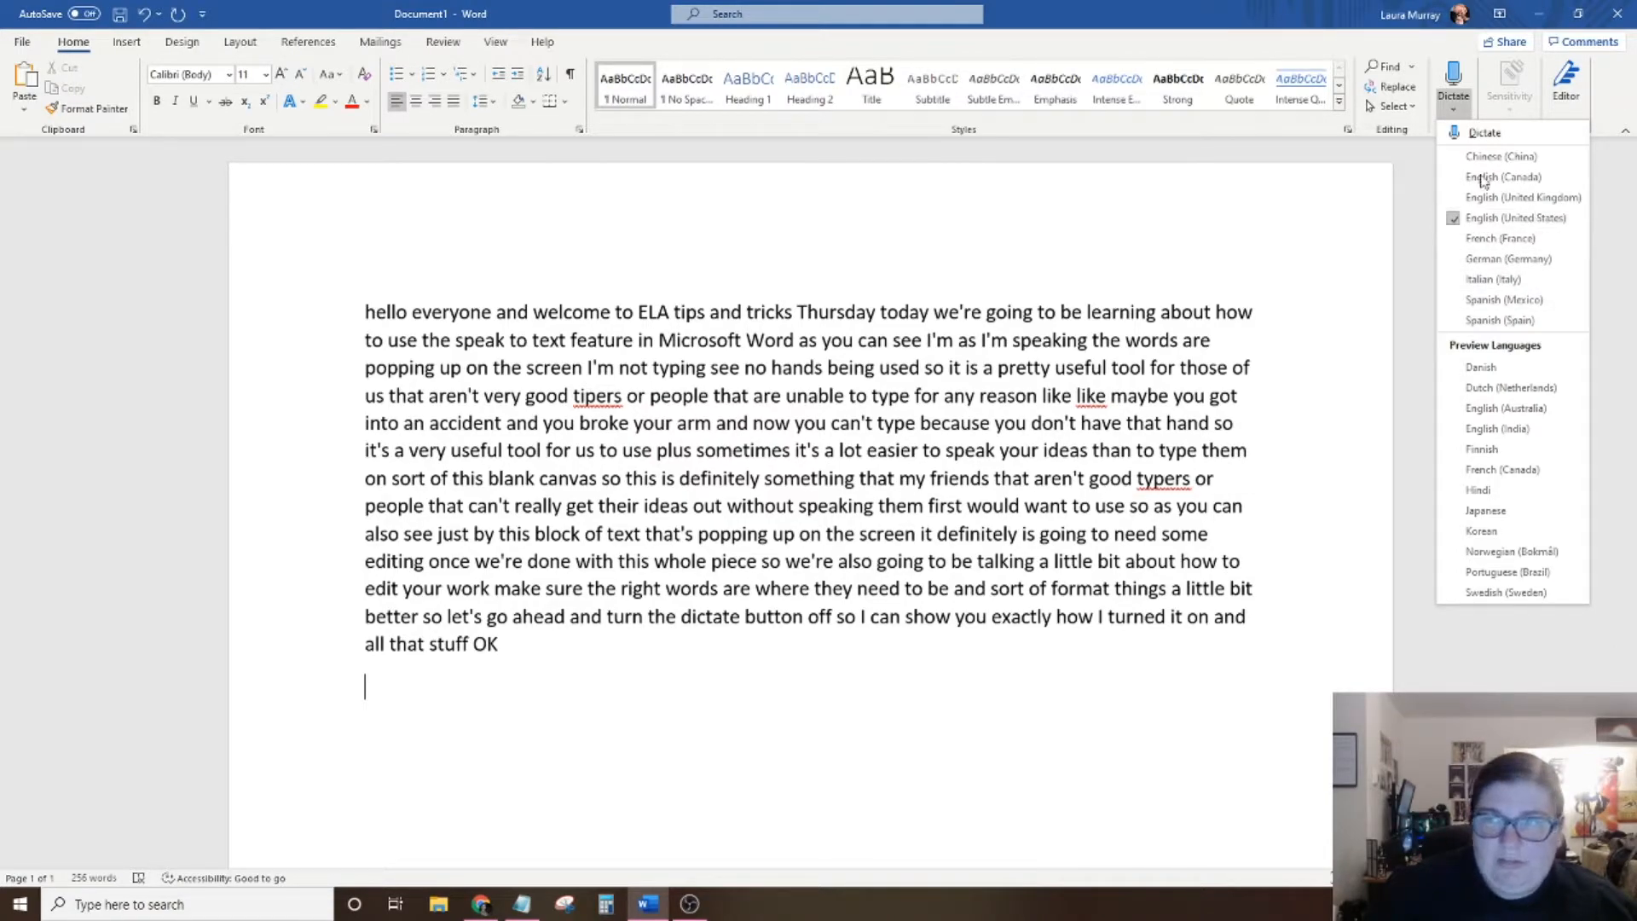
click(1455, 82)
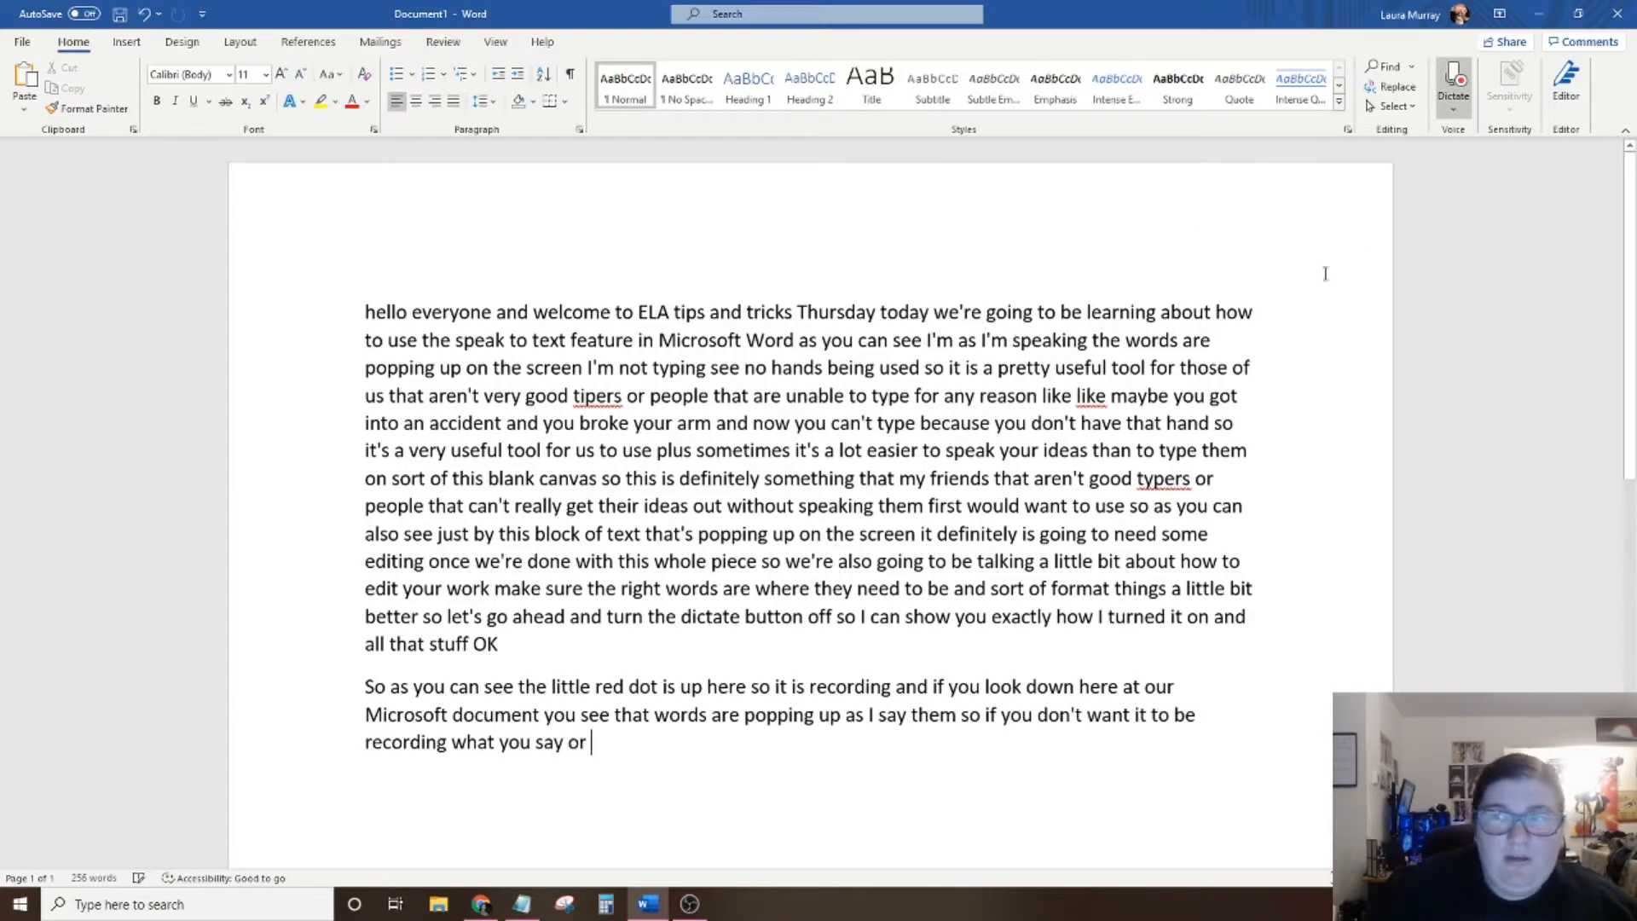
click(1449, 81)
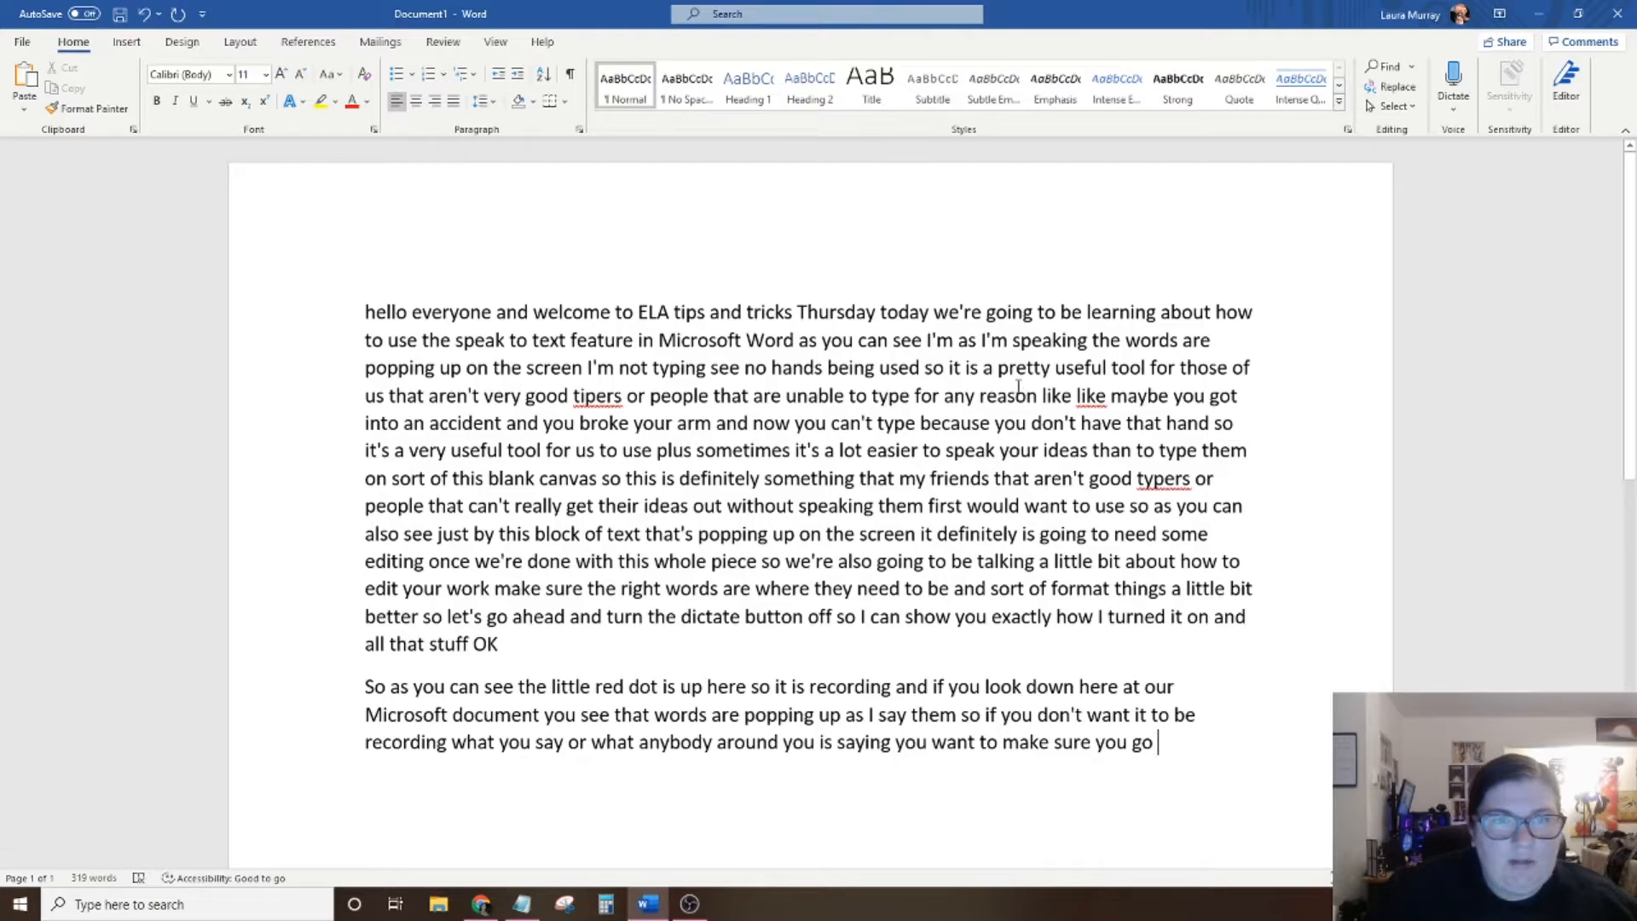
Capitalize "Hello" at the start of the first paragraph and add an exclamation mark after "everyone".
scroll(972, 364, down, 1)
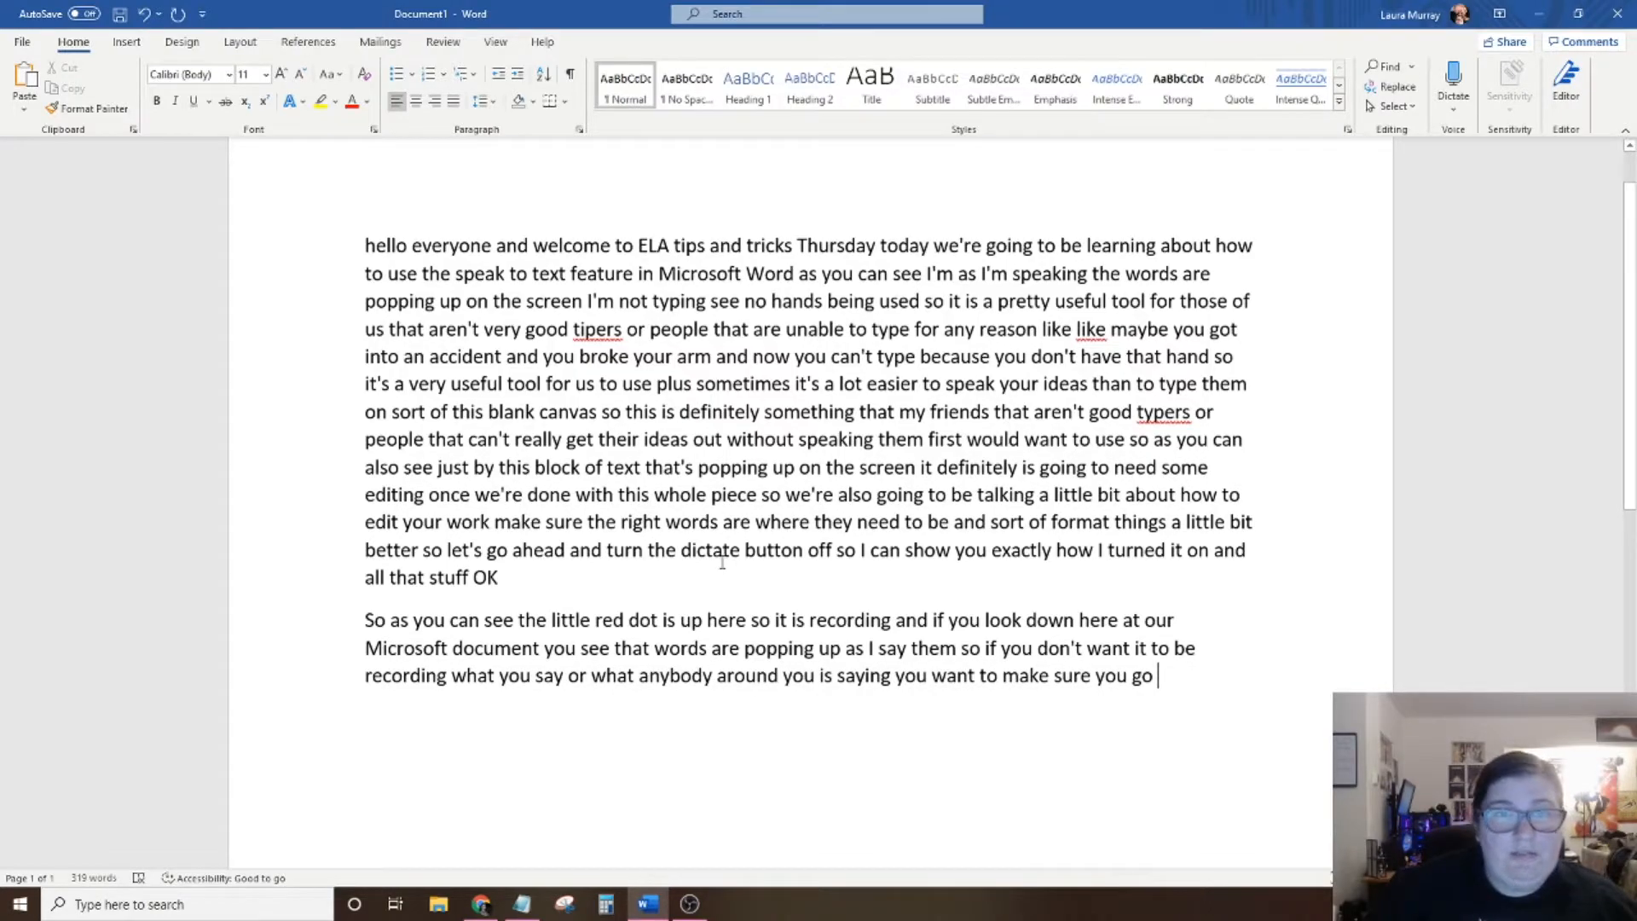
click(376, 246)
key(BackSpace)
text(H)
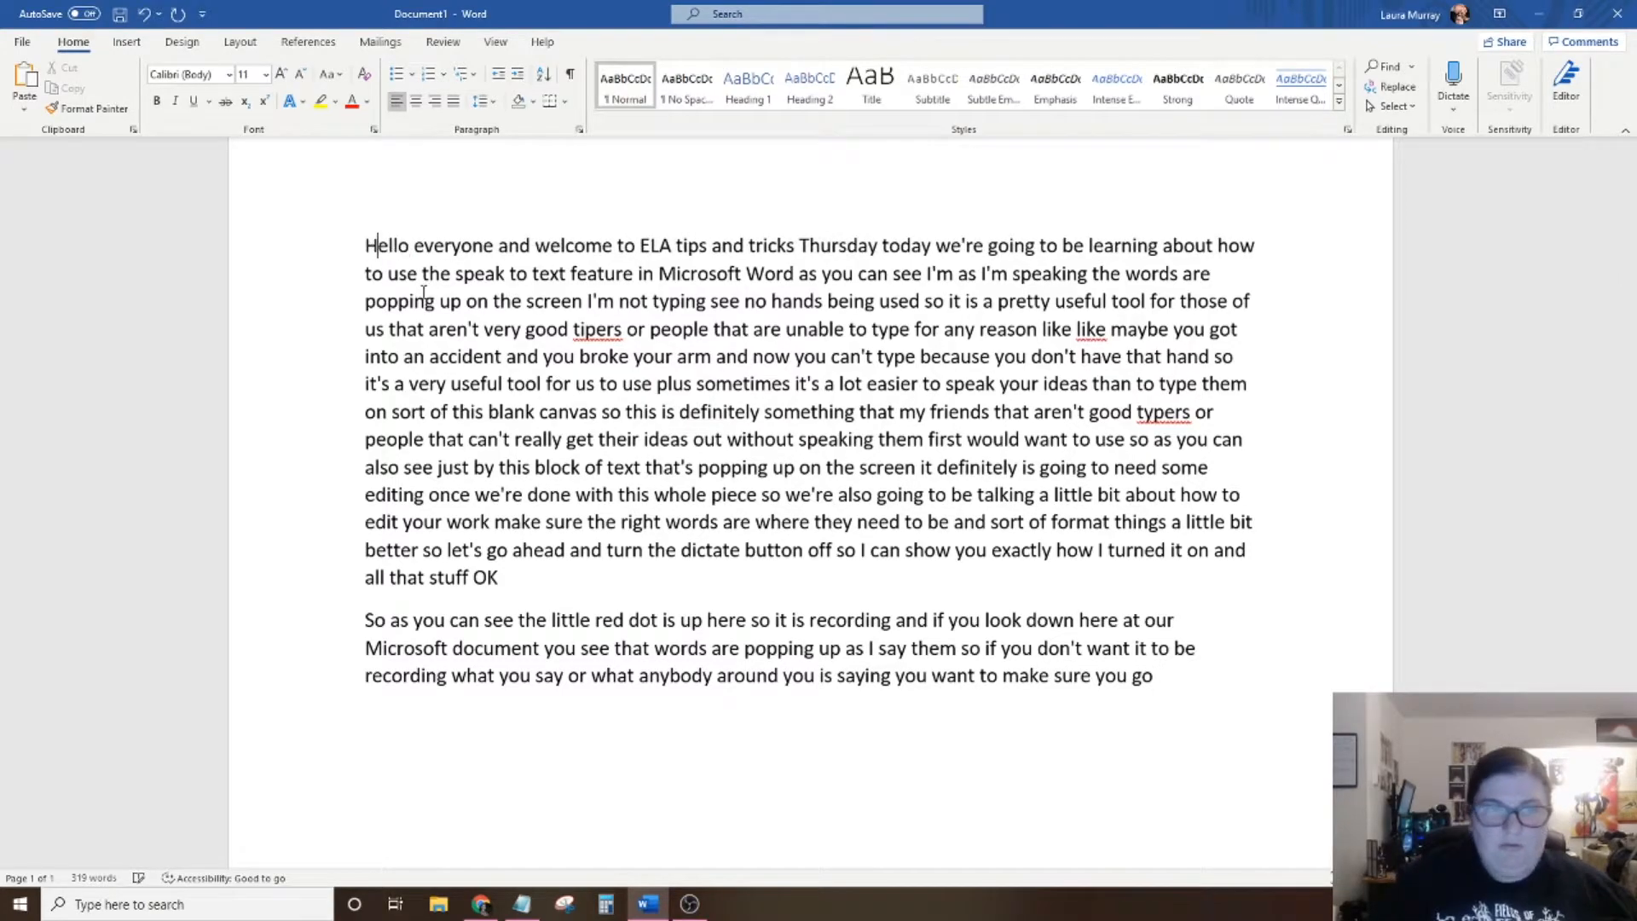
click(495, 247)
text(!)
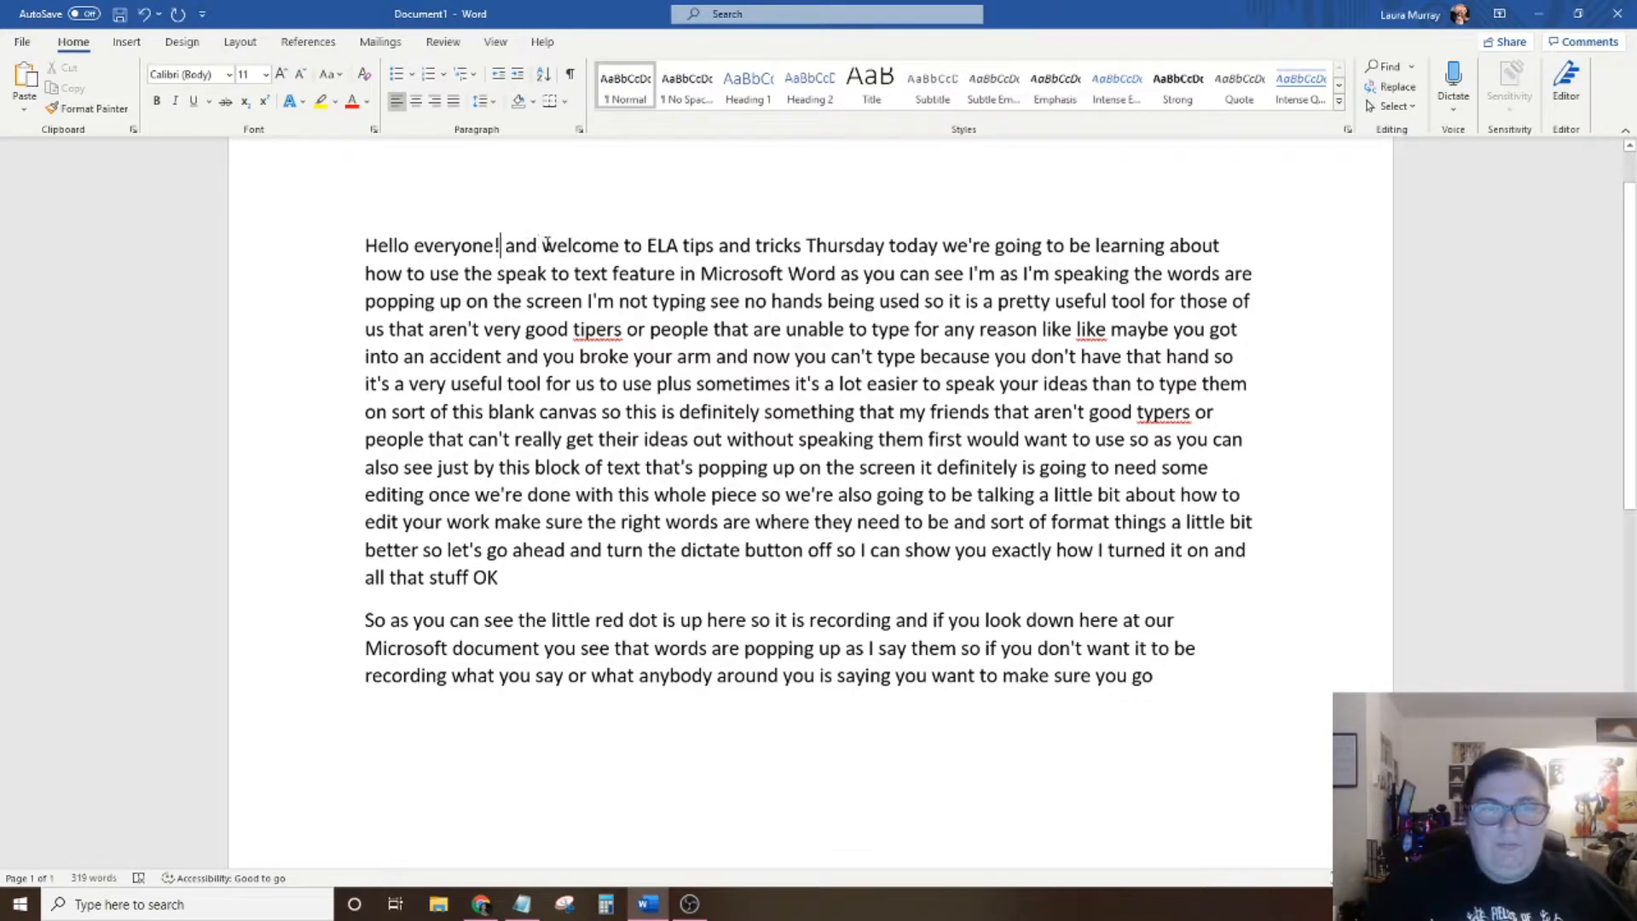
Delete "and" after "Hello everyone!" and capitalize "Welcome" to begin a new sentence.
drag(547, 245, 505, 246)
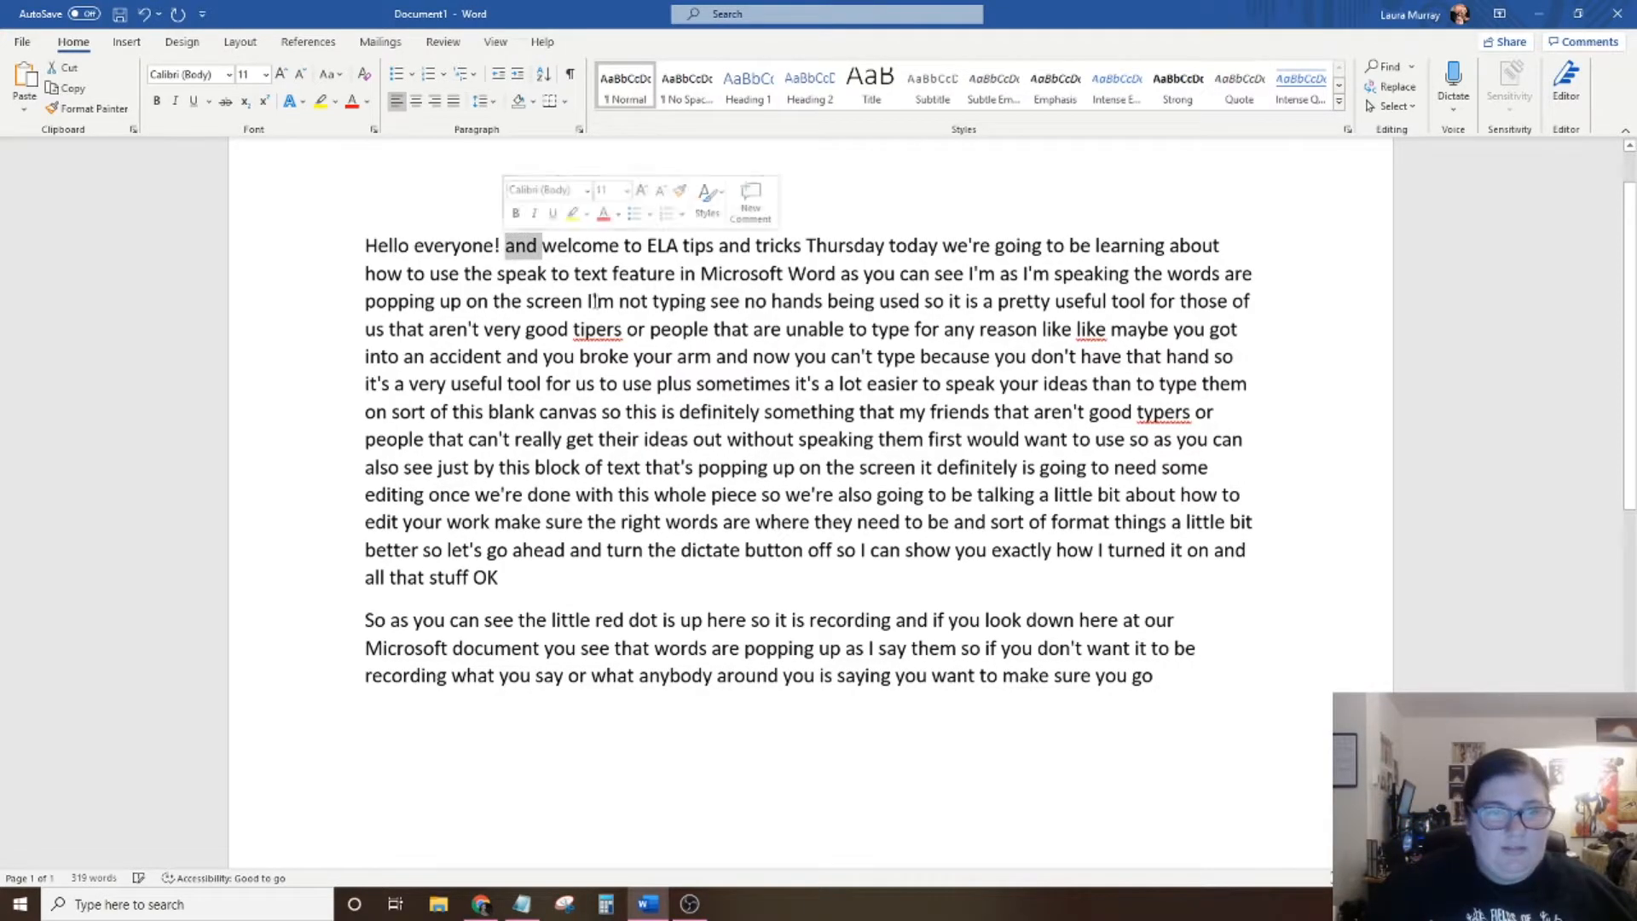
key(BackSpace)
key(Delete)
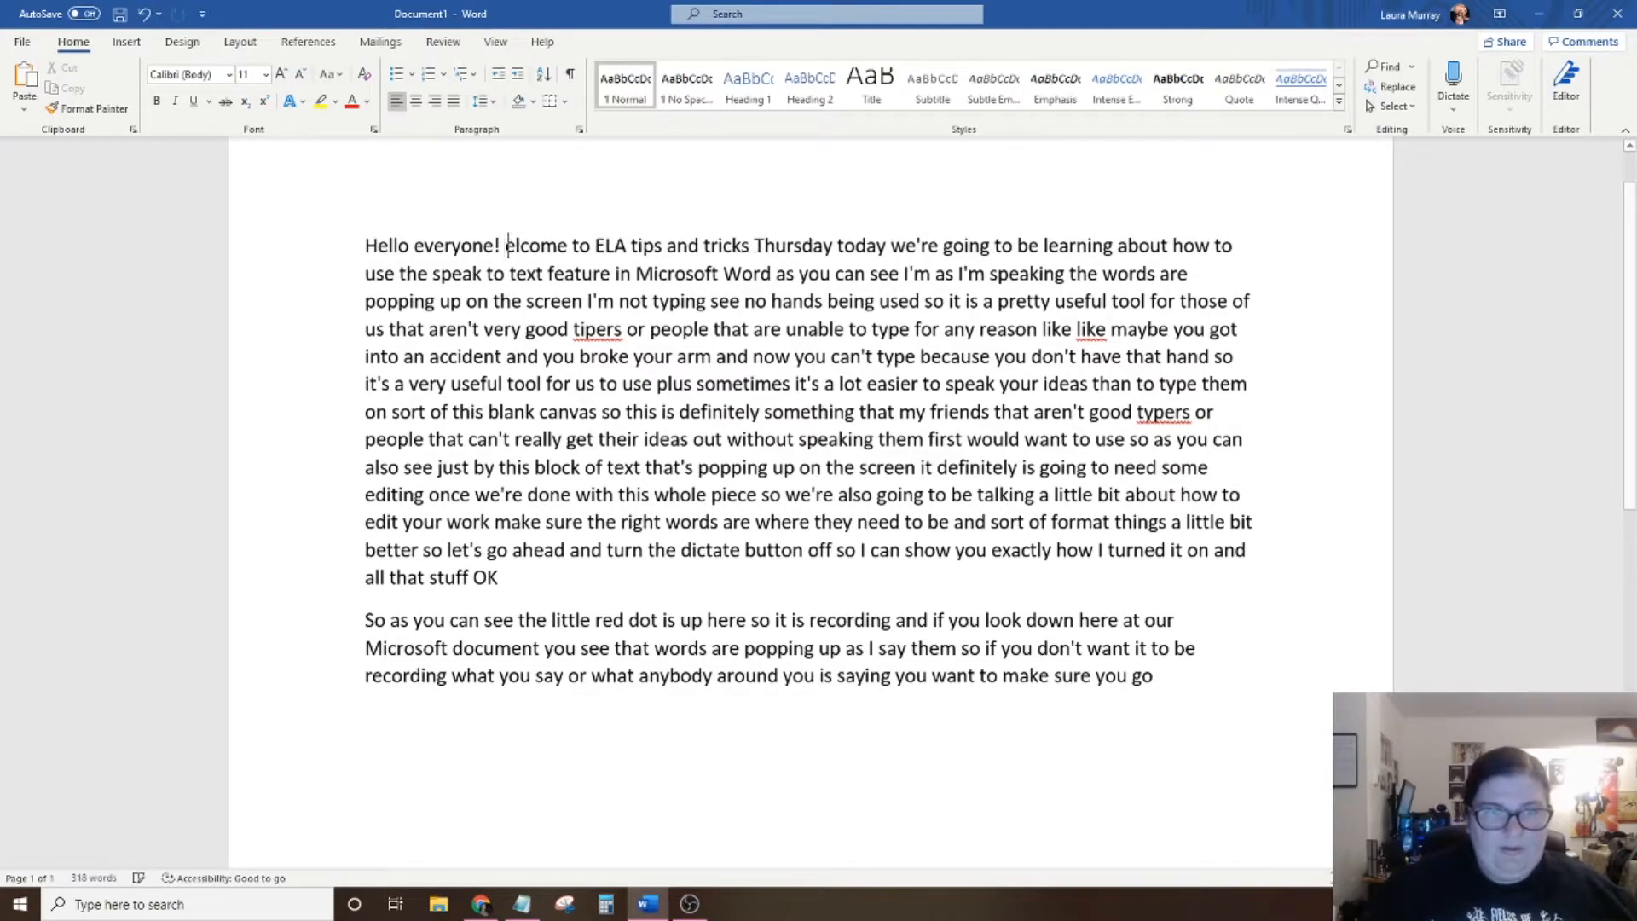
text(W)
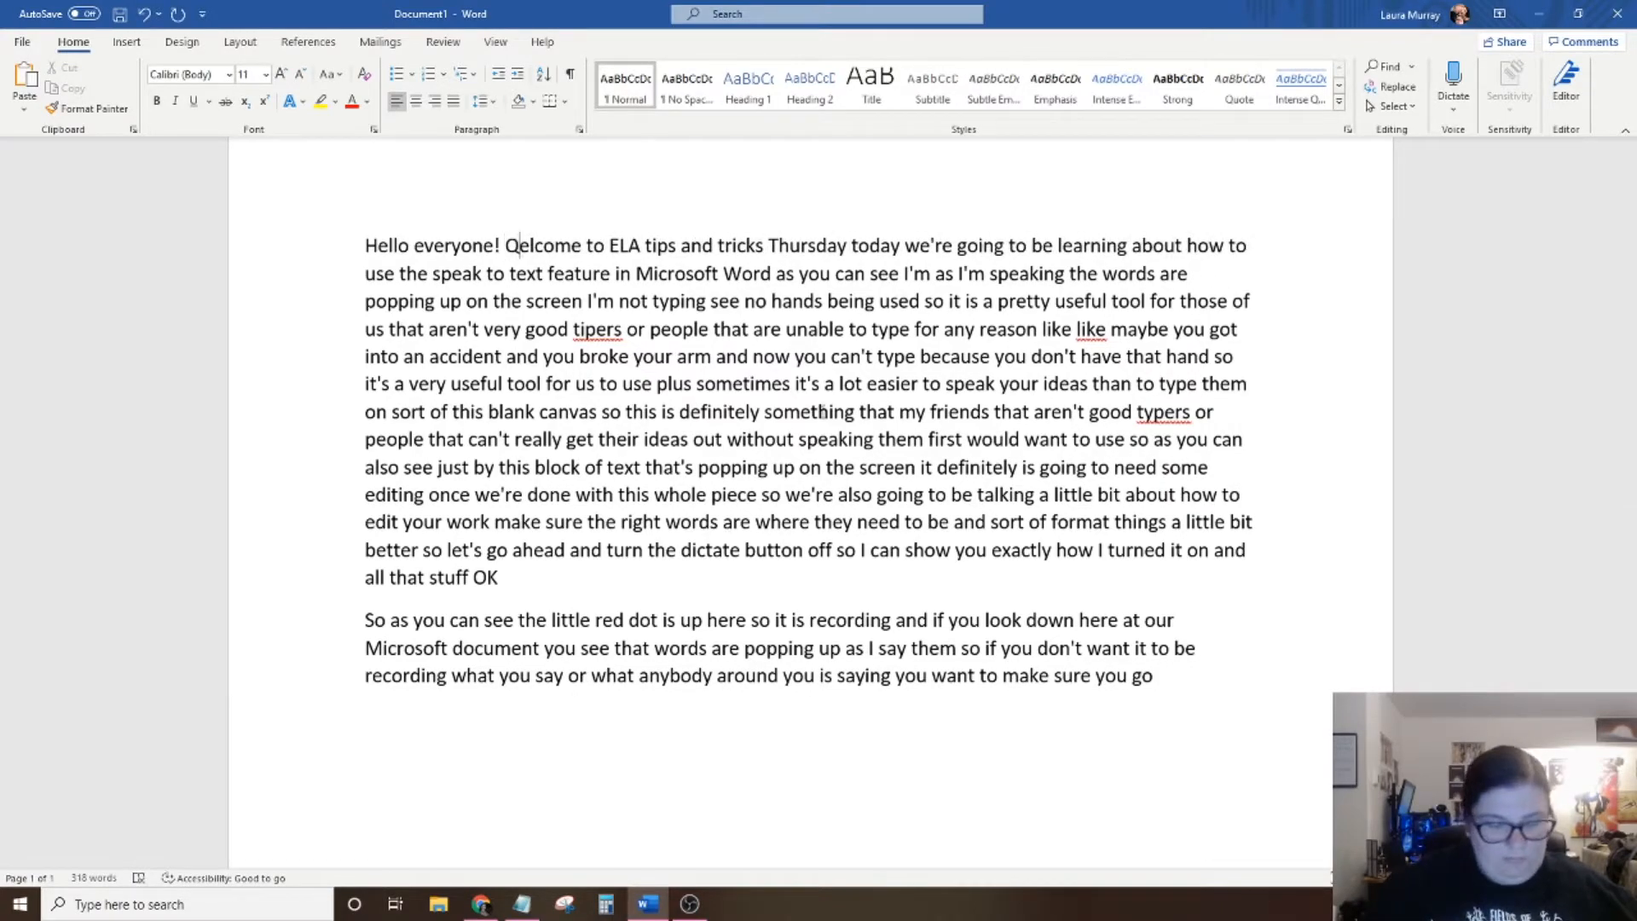
key(BackSpace)
text(W)
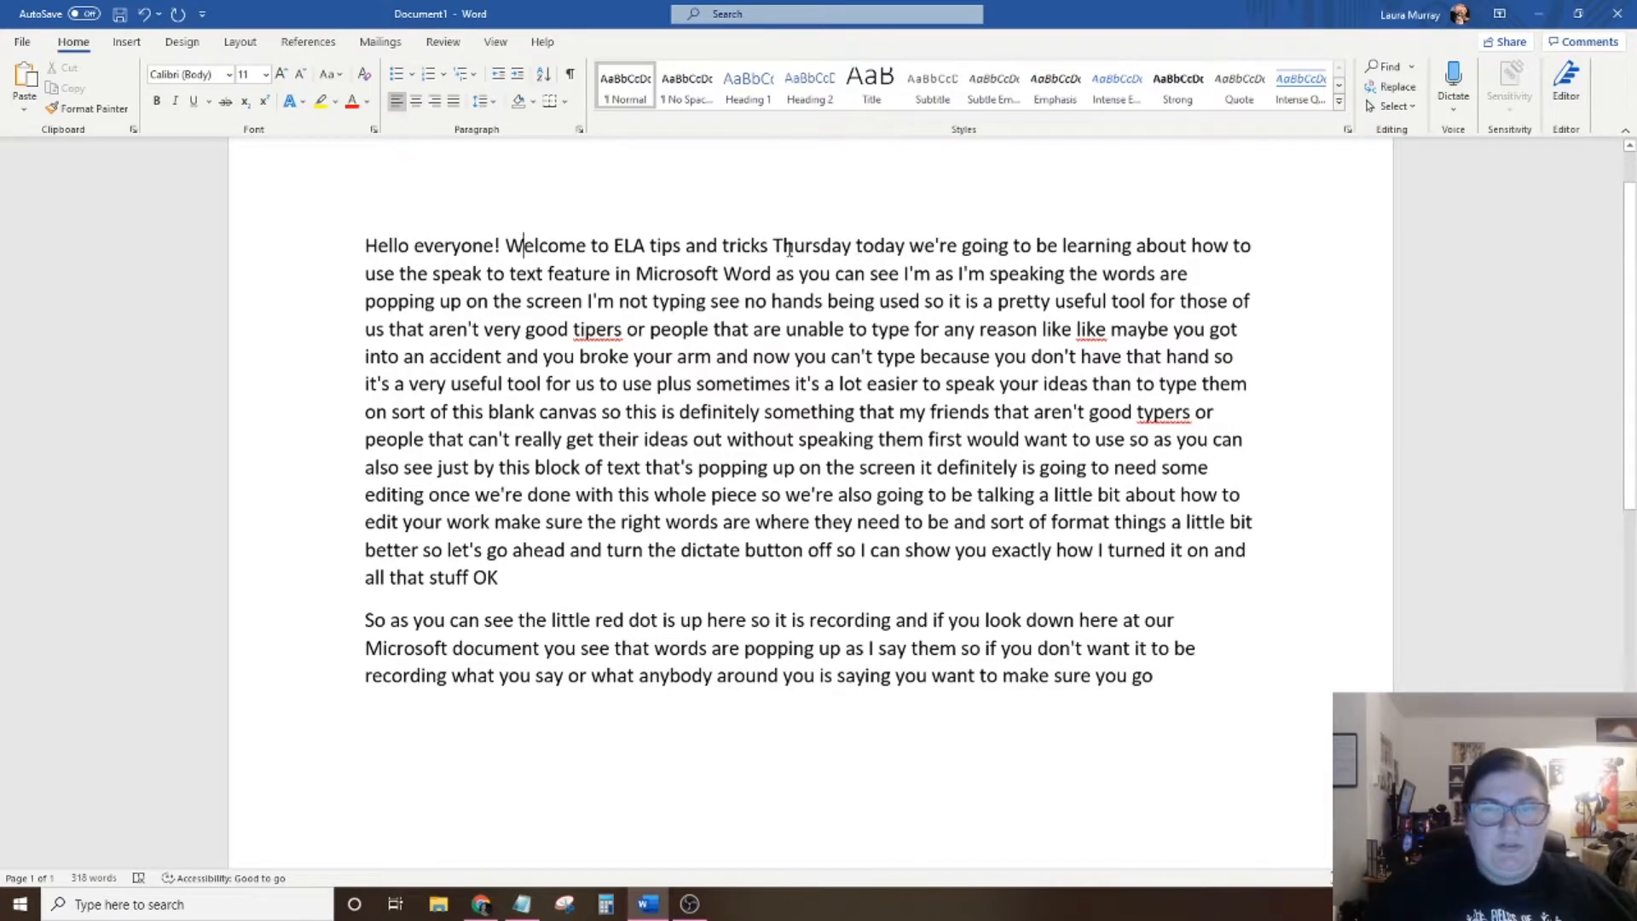
Capitalize "Tips" and "Tricks" in the phrase "ELA Tips and Tricks Thursday".
click(657, 245)
key(BackSpace)
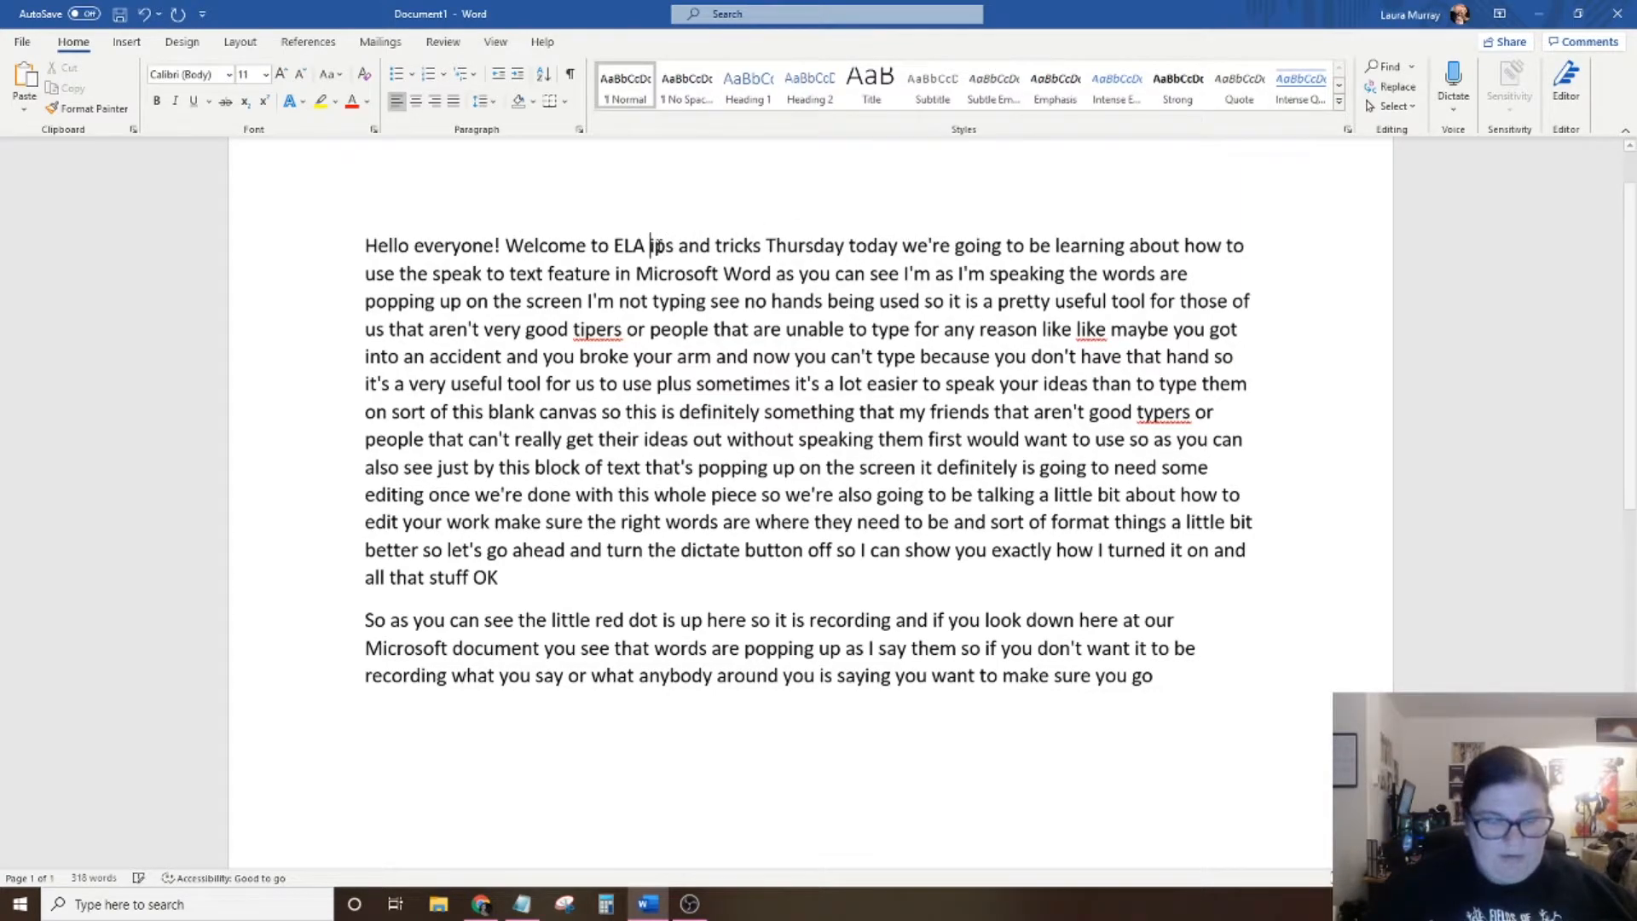
text(T)
click(733, 247)
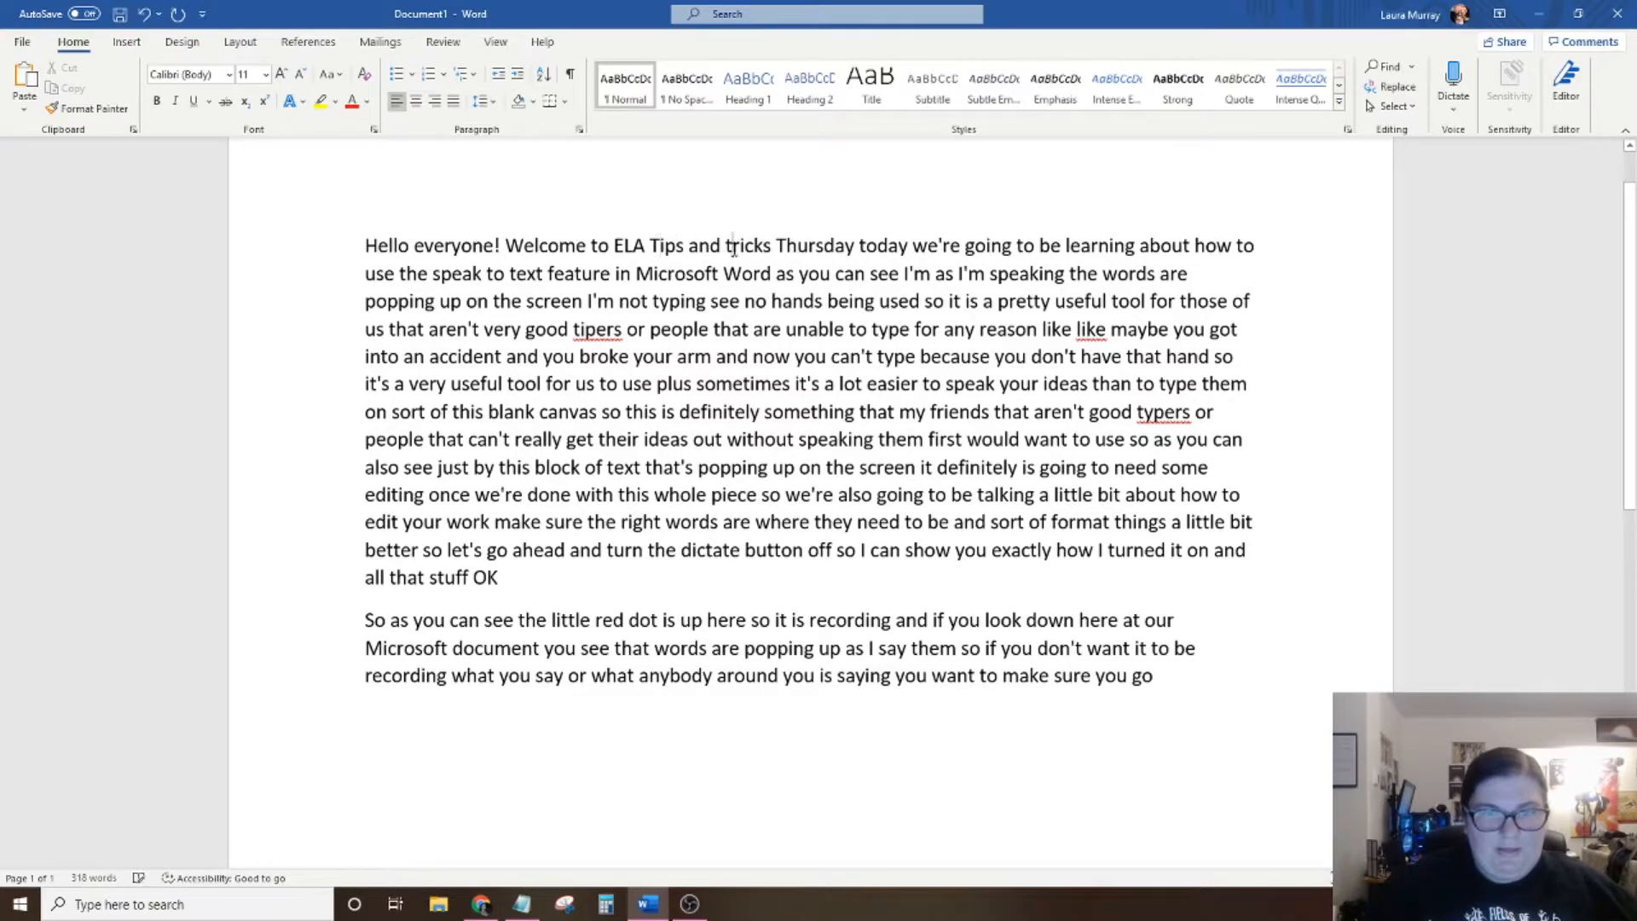
key(BackSpace)
text(T)
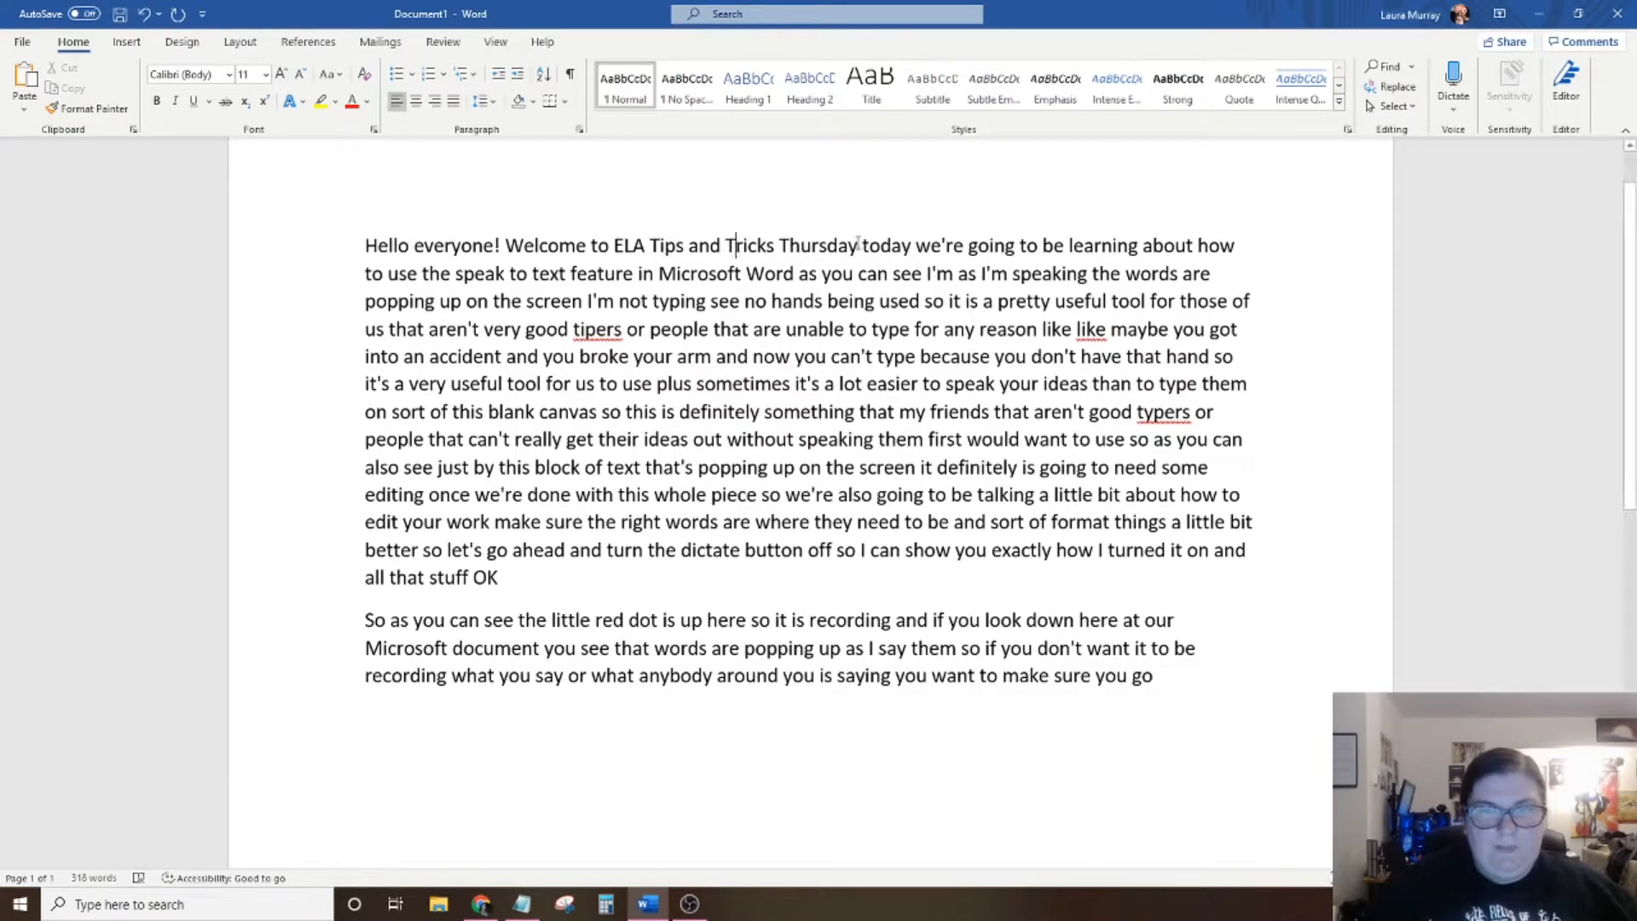
Put a period after "Thursday" and start a new paragraph there with a capitalized "Today" and no leading space.
click(860, 245)
text(.)
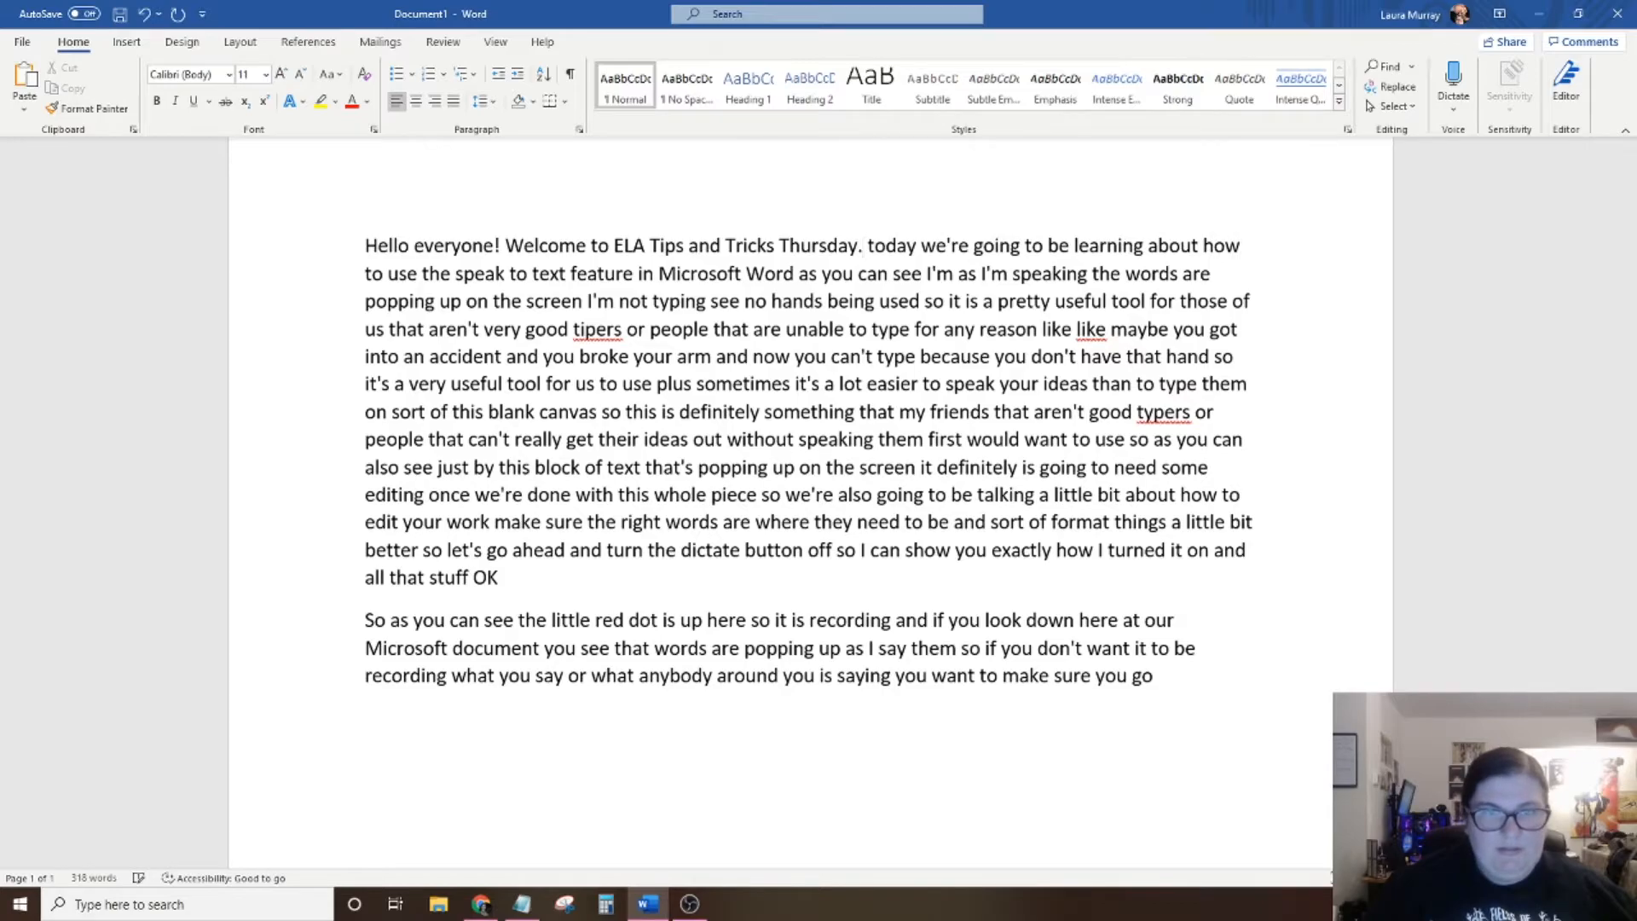
key(Return)
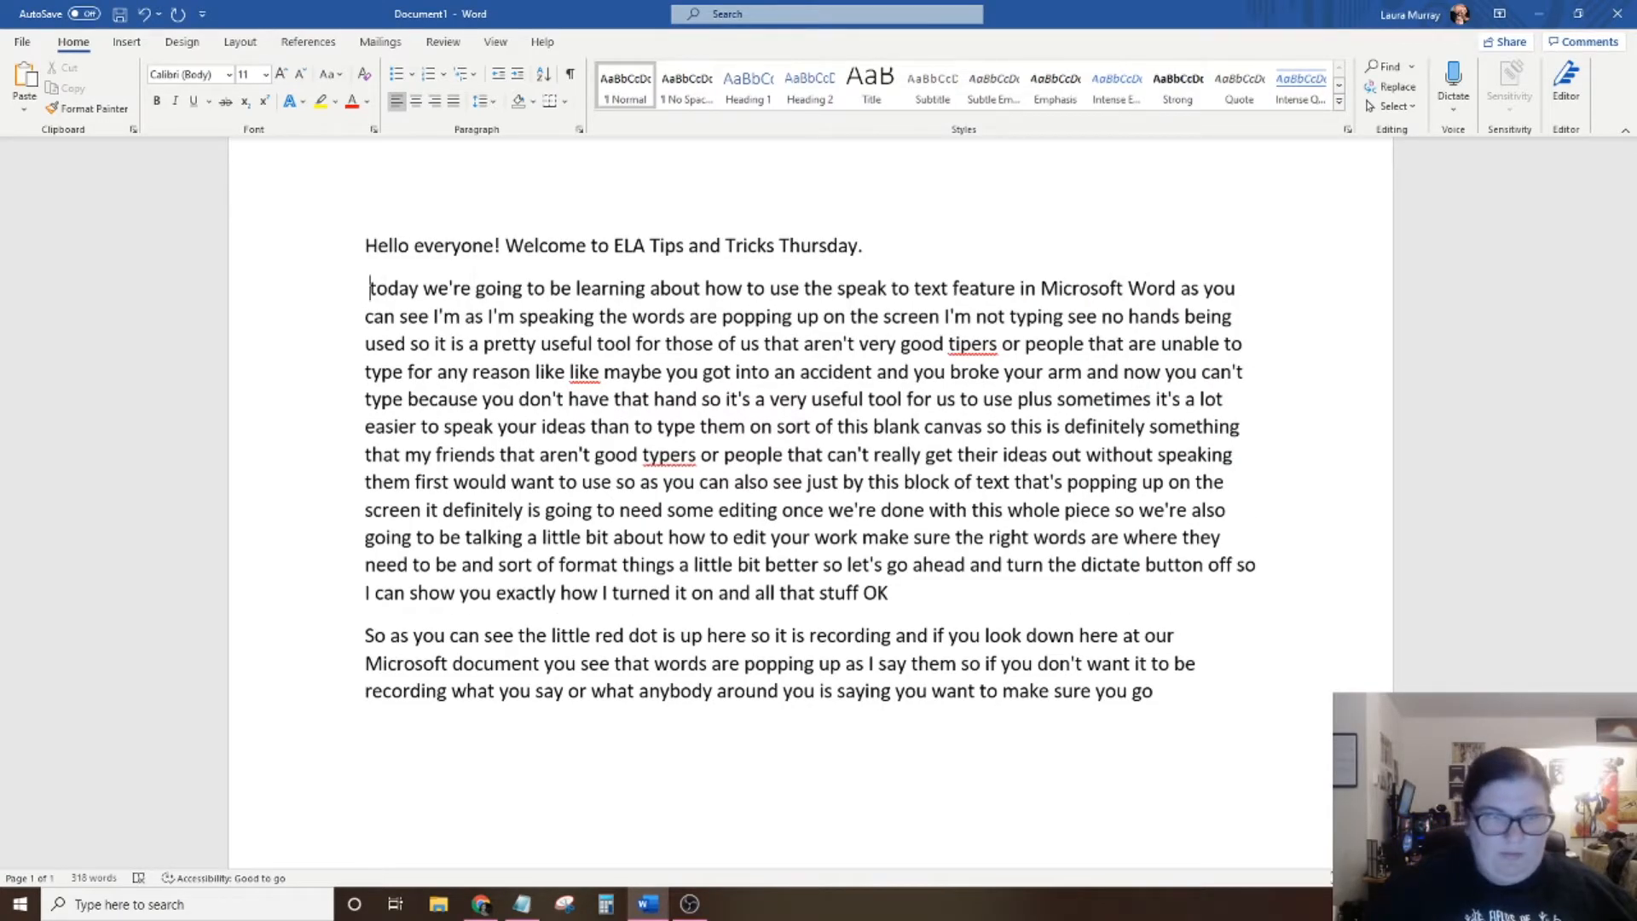
key(Right)
key(BackSpace)
key(BackSpace)
key(BackSpace)
key(Return)
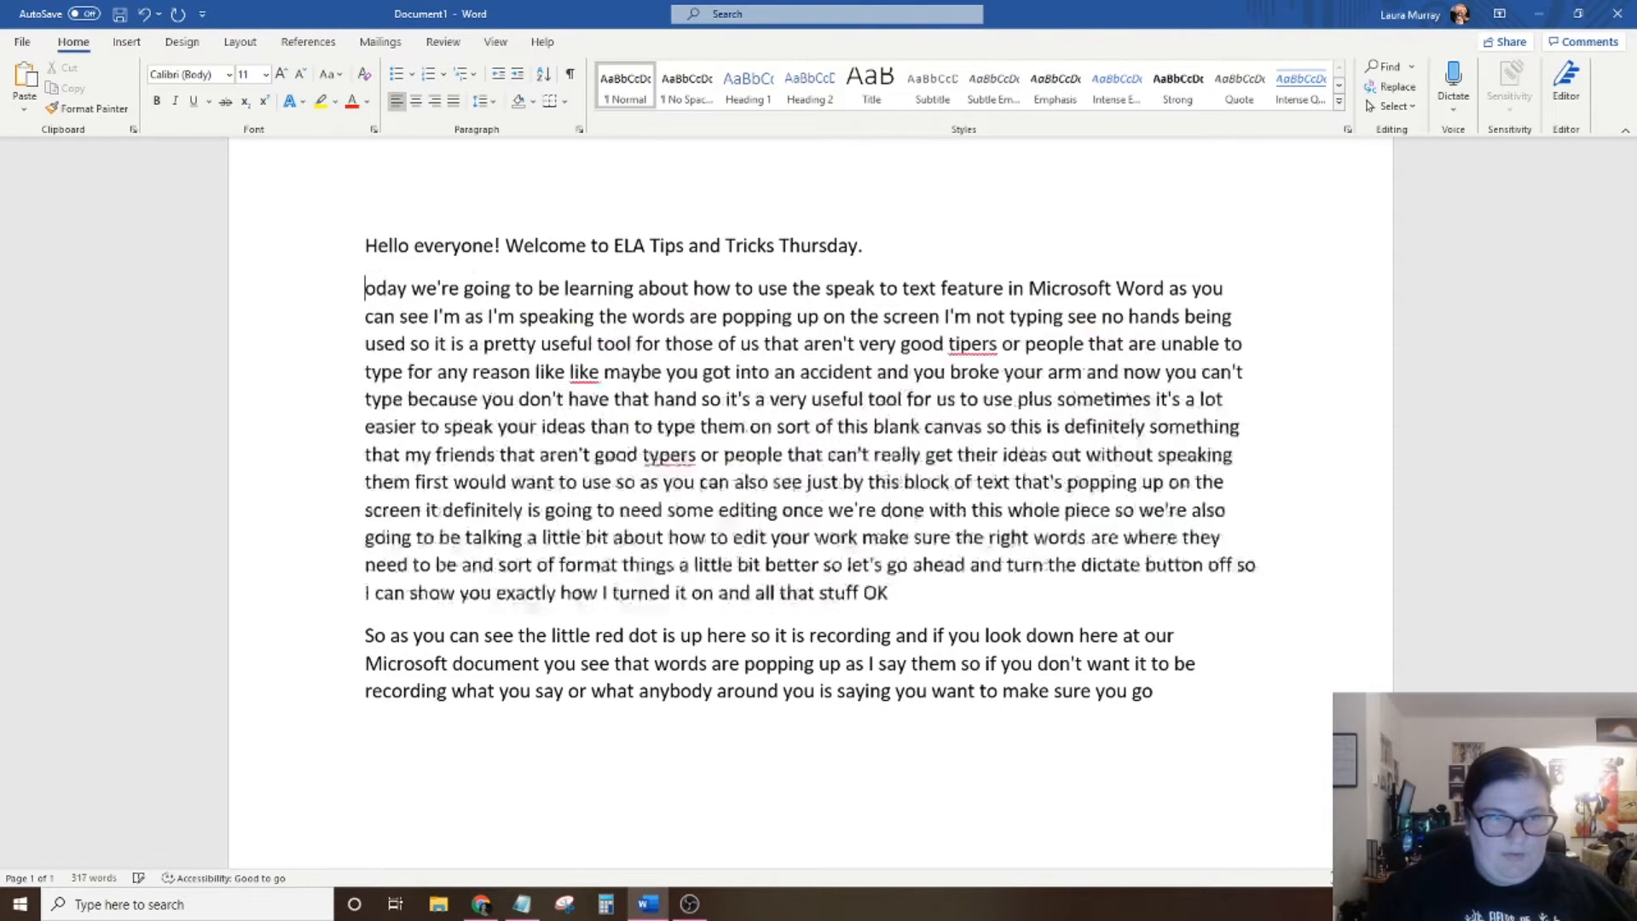
text(T)
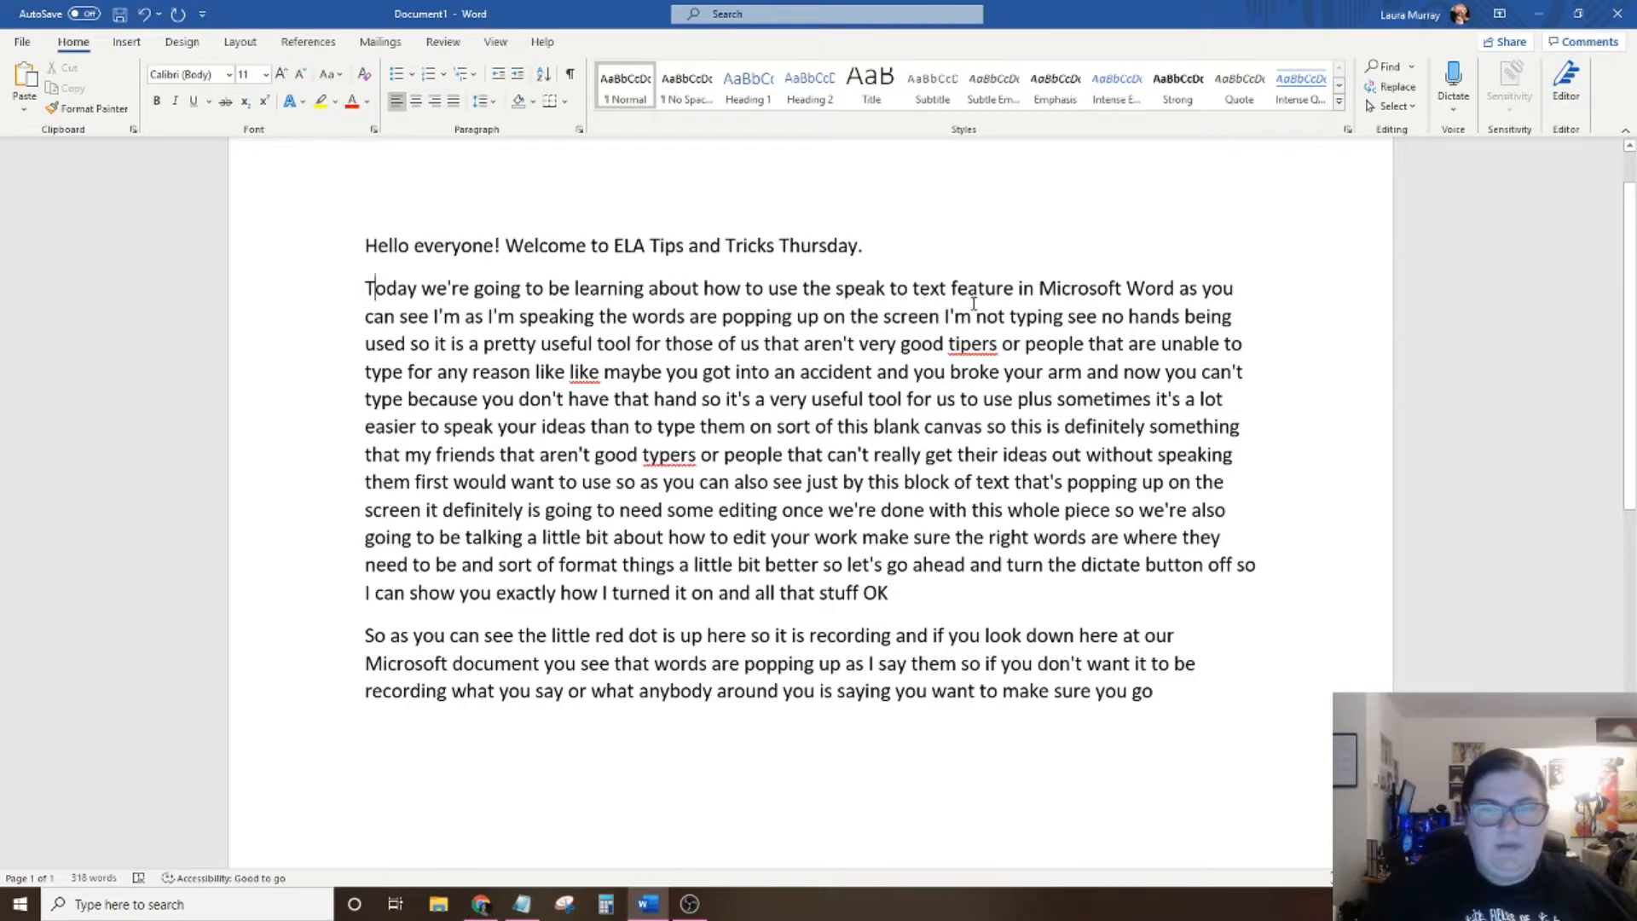
End the sentence after "Microsoft Word" with a period and capitalize "As" to begin the following sentence.
click(1175, 289)
text(.)
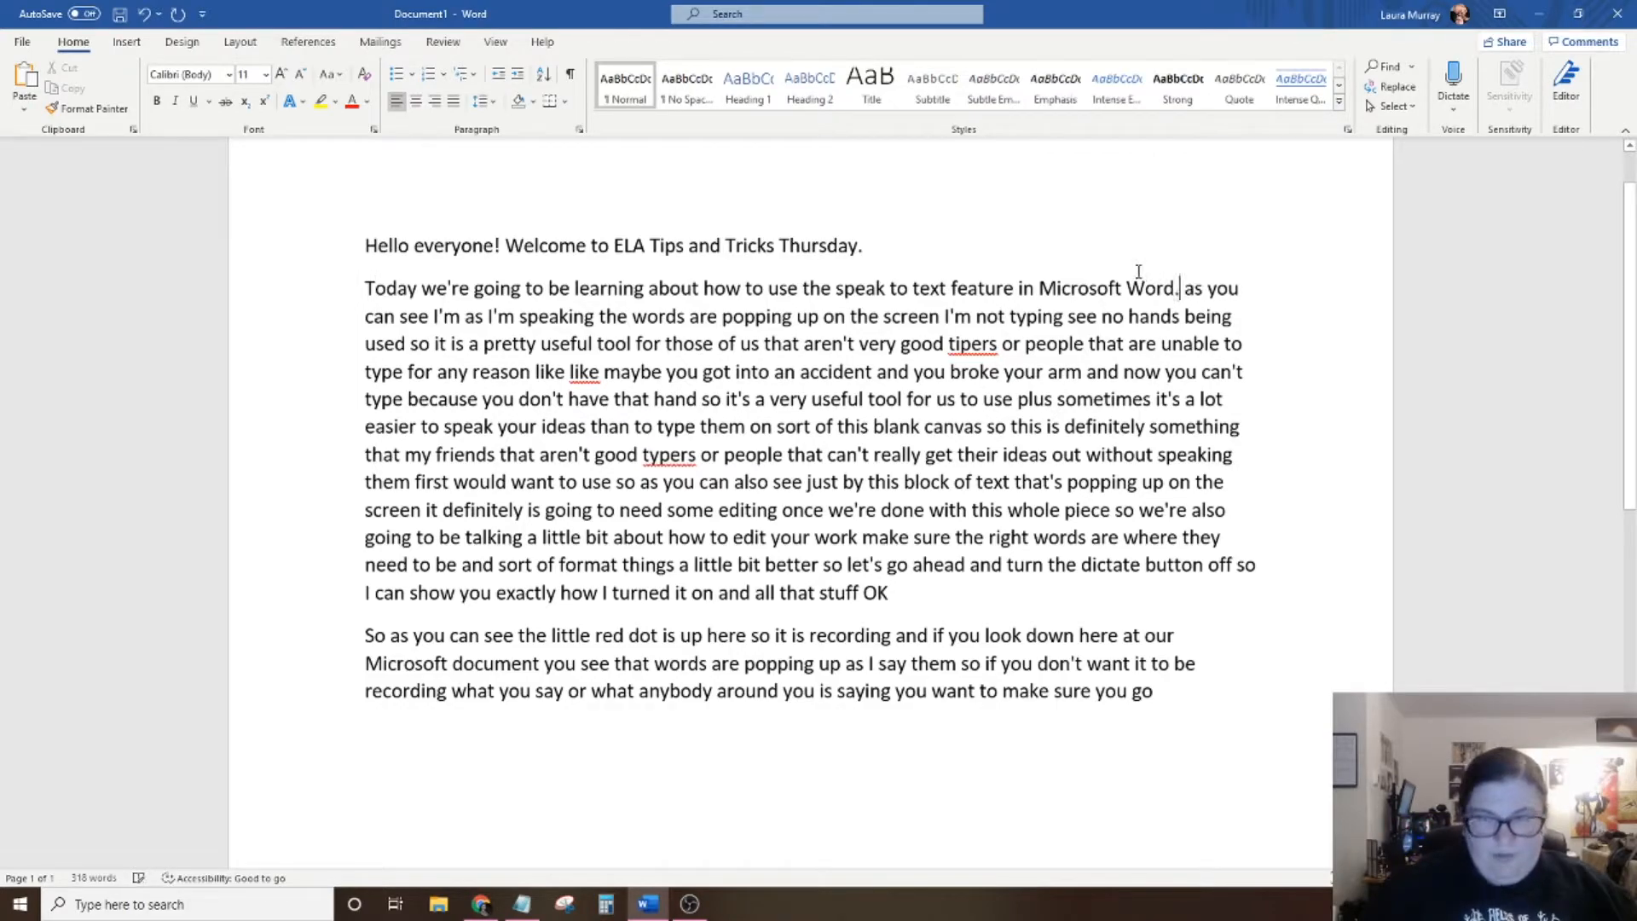
click(1196, 290)
key(BackSpace)
text(A)
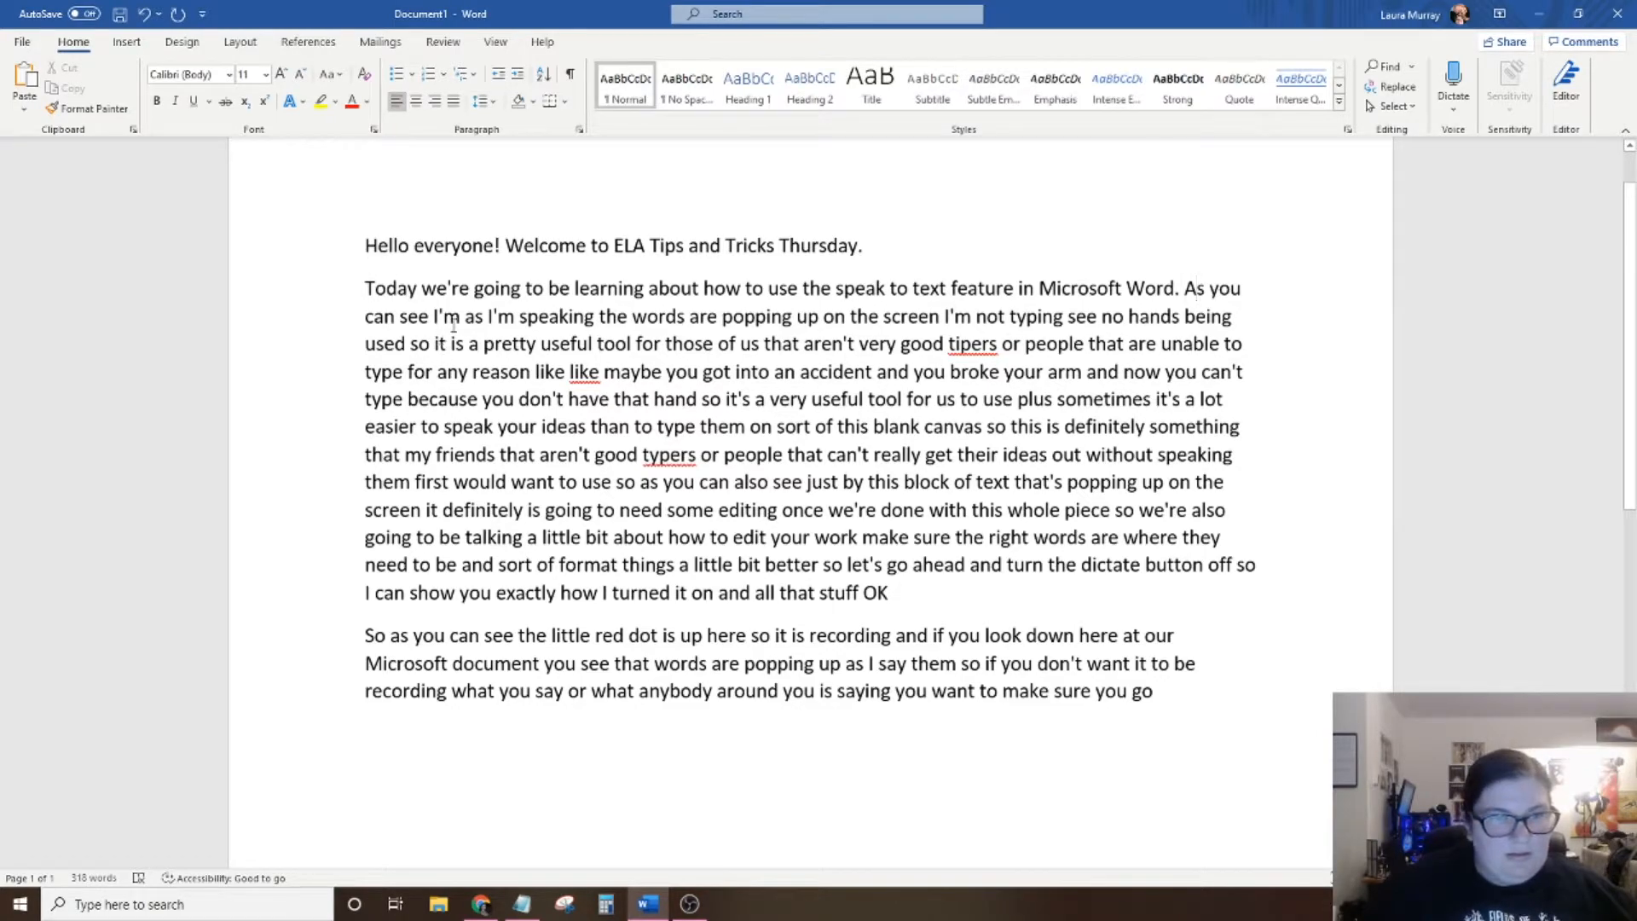
Delete the stray "I'm" after "As you can see" and put a period after "popping up on the screen".
drag(466, 317, 433, 317)
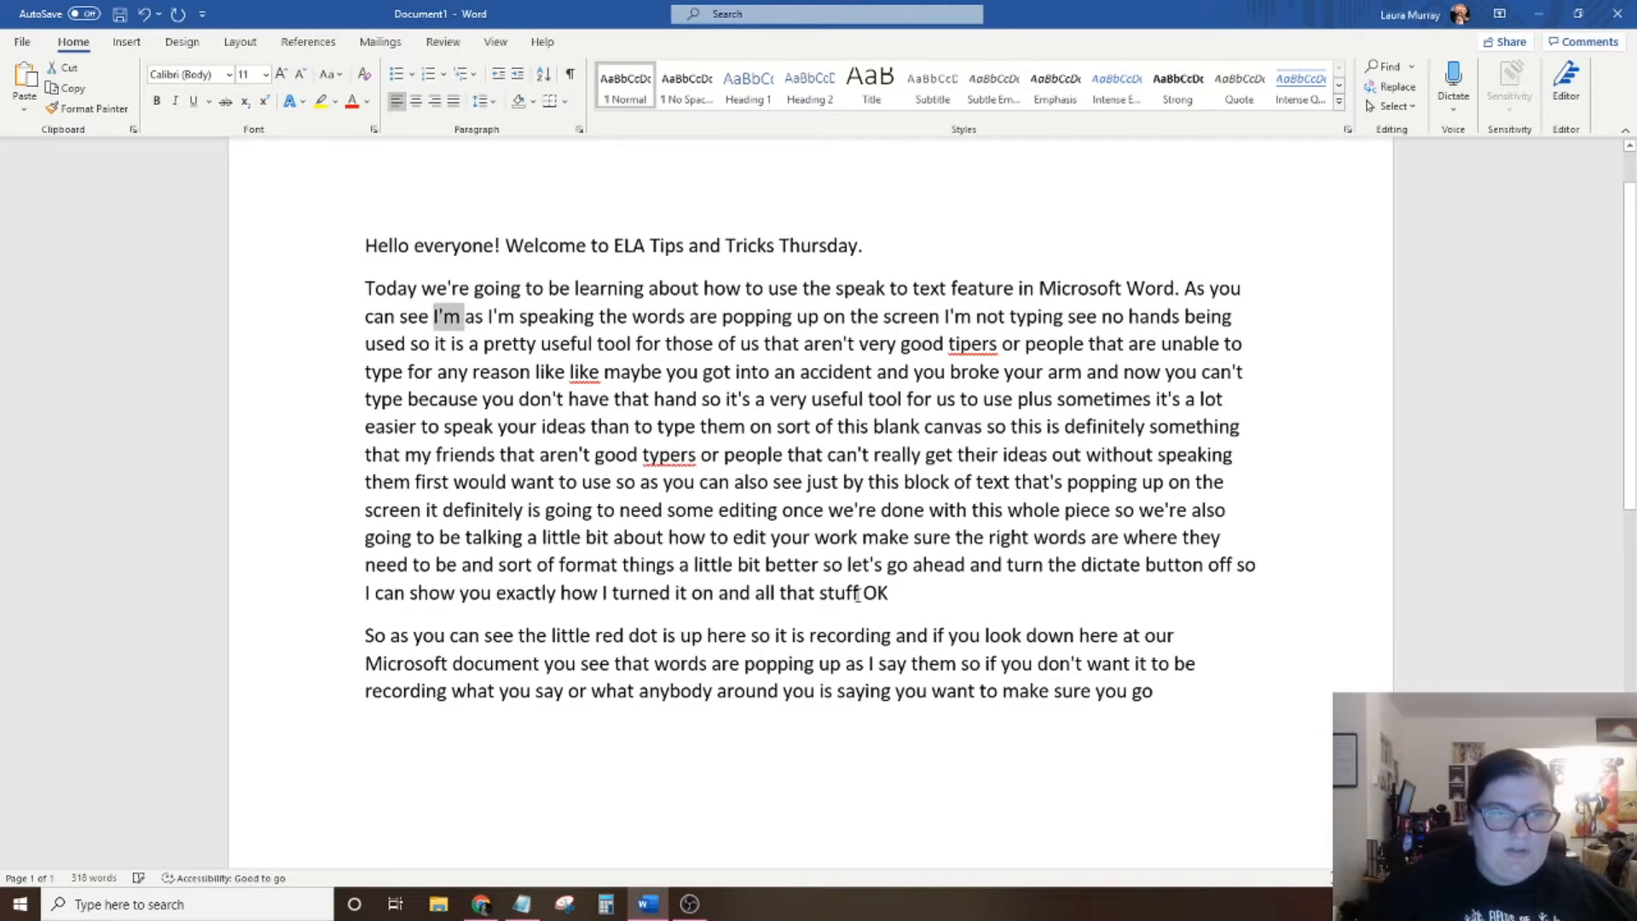
key(Delete)
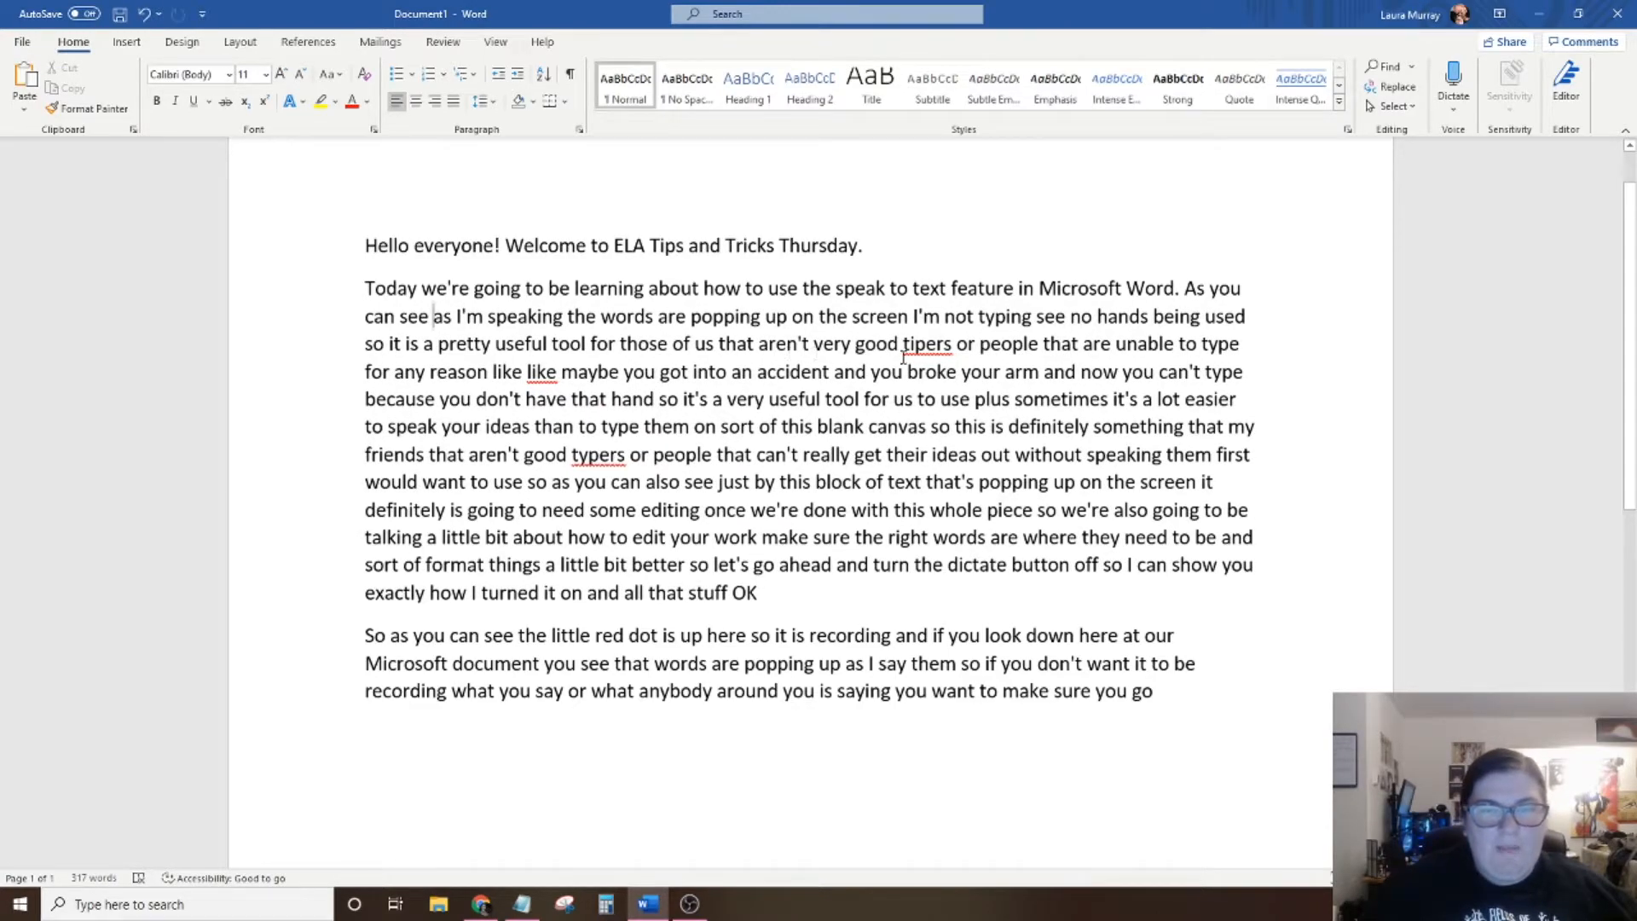
click(907, 316)
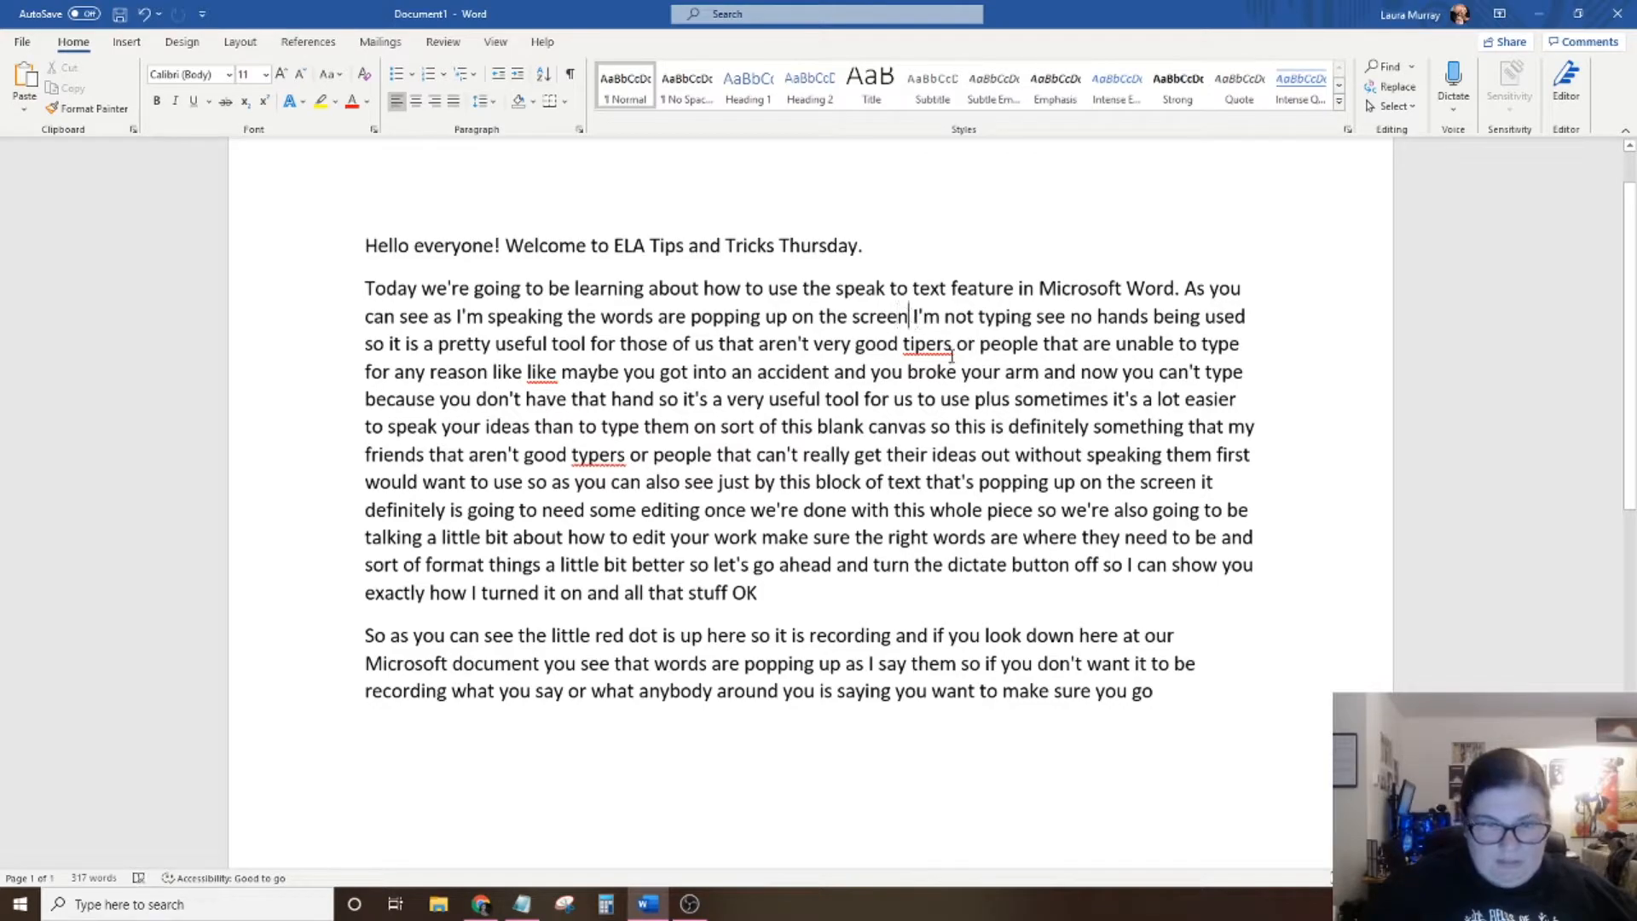
text(.)
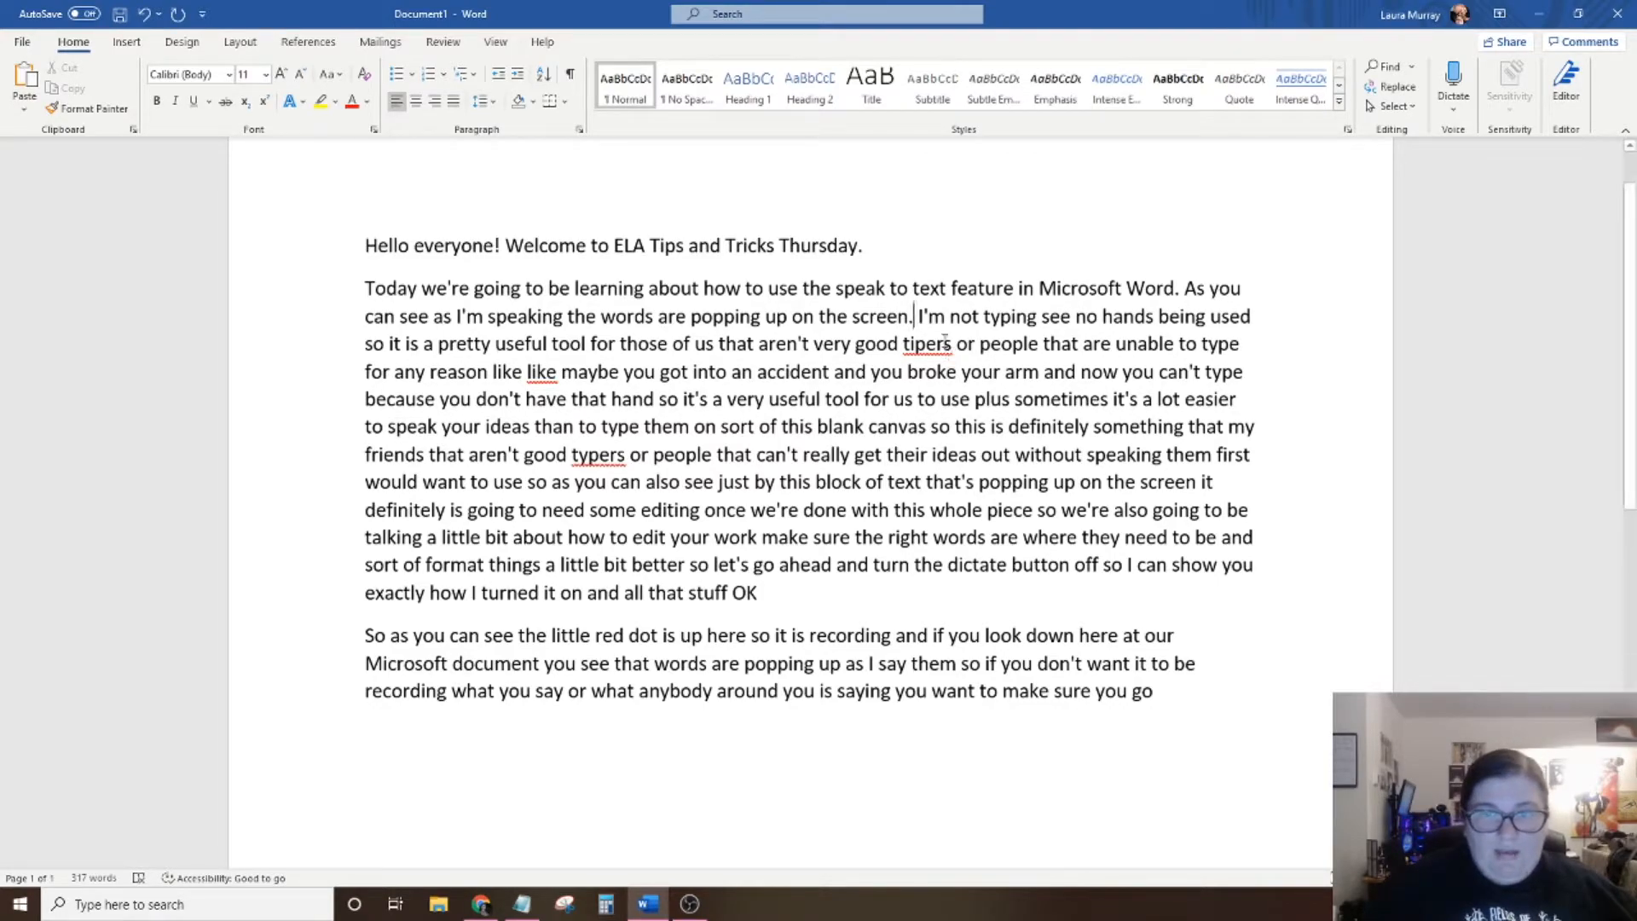
Punctuate the sentence as "I'm not typing, see no hands being used." and begin the following one with "It" instead of "so it".
click(1038, 315)
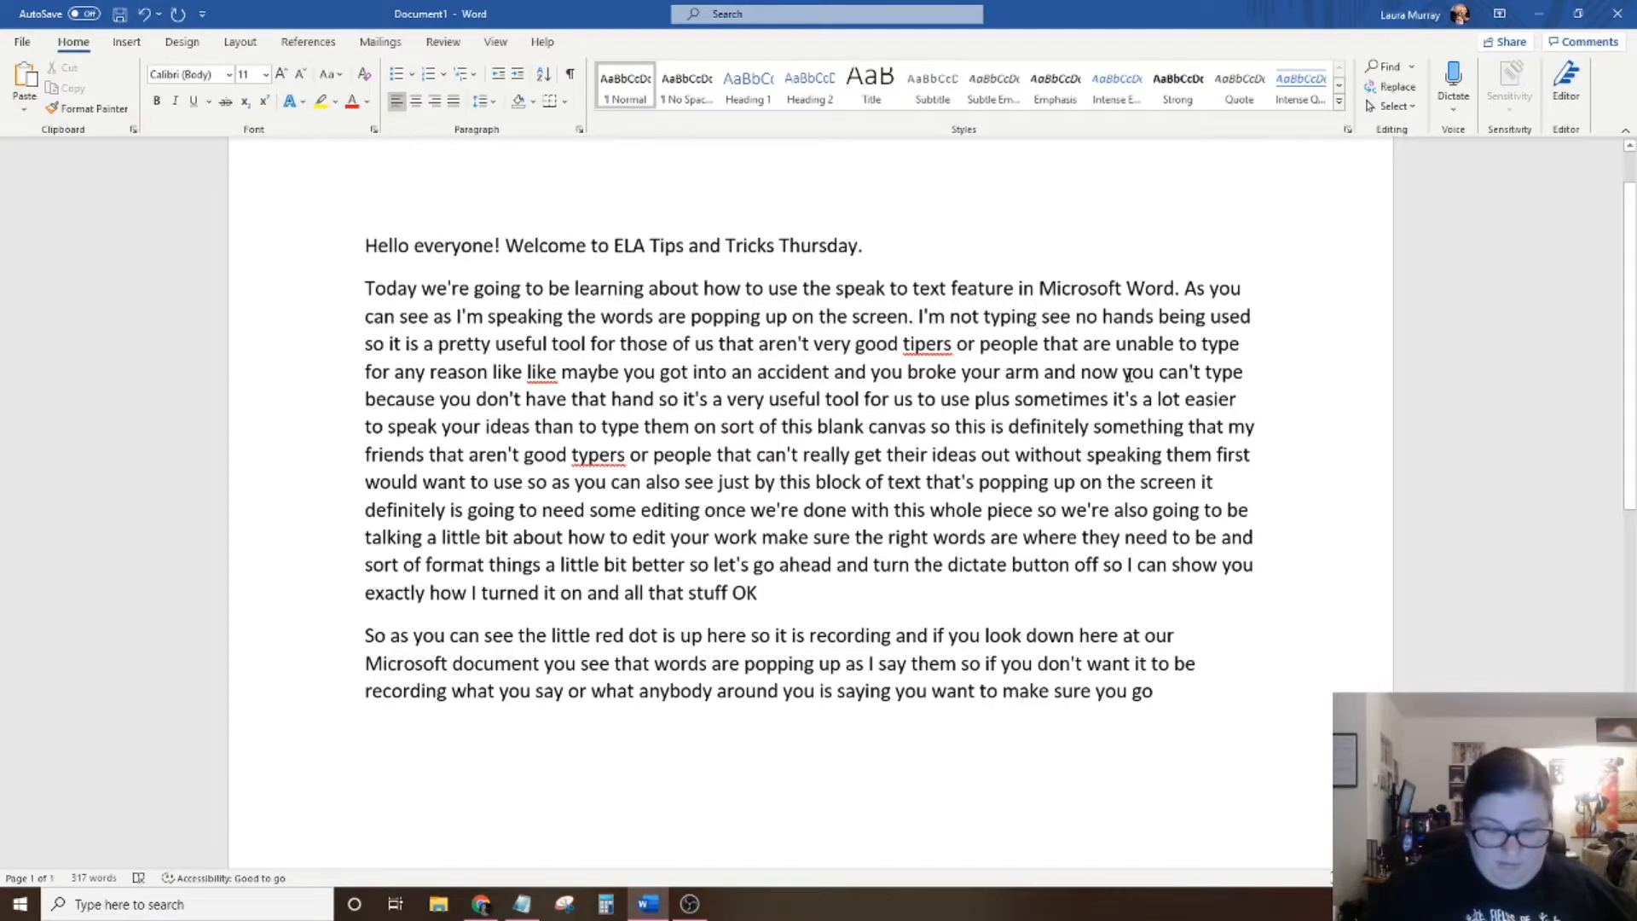
text(,)
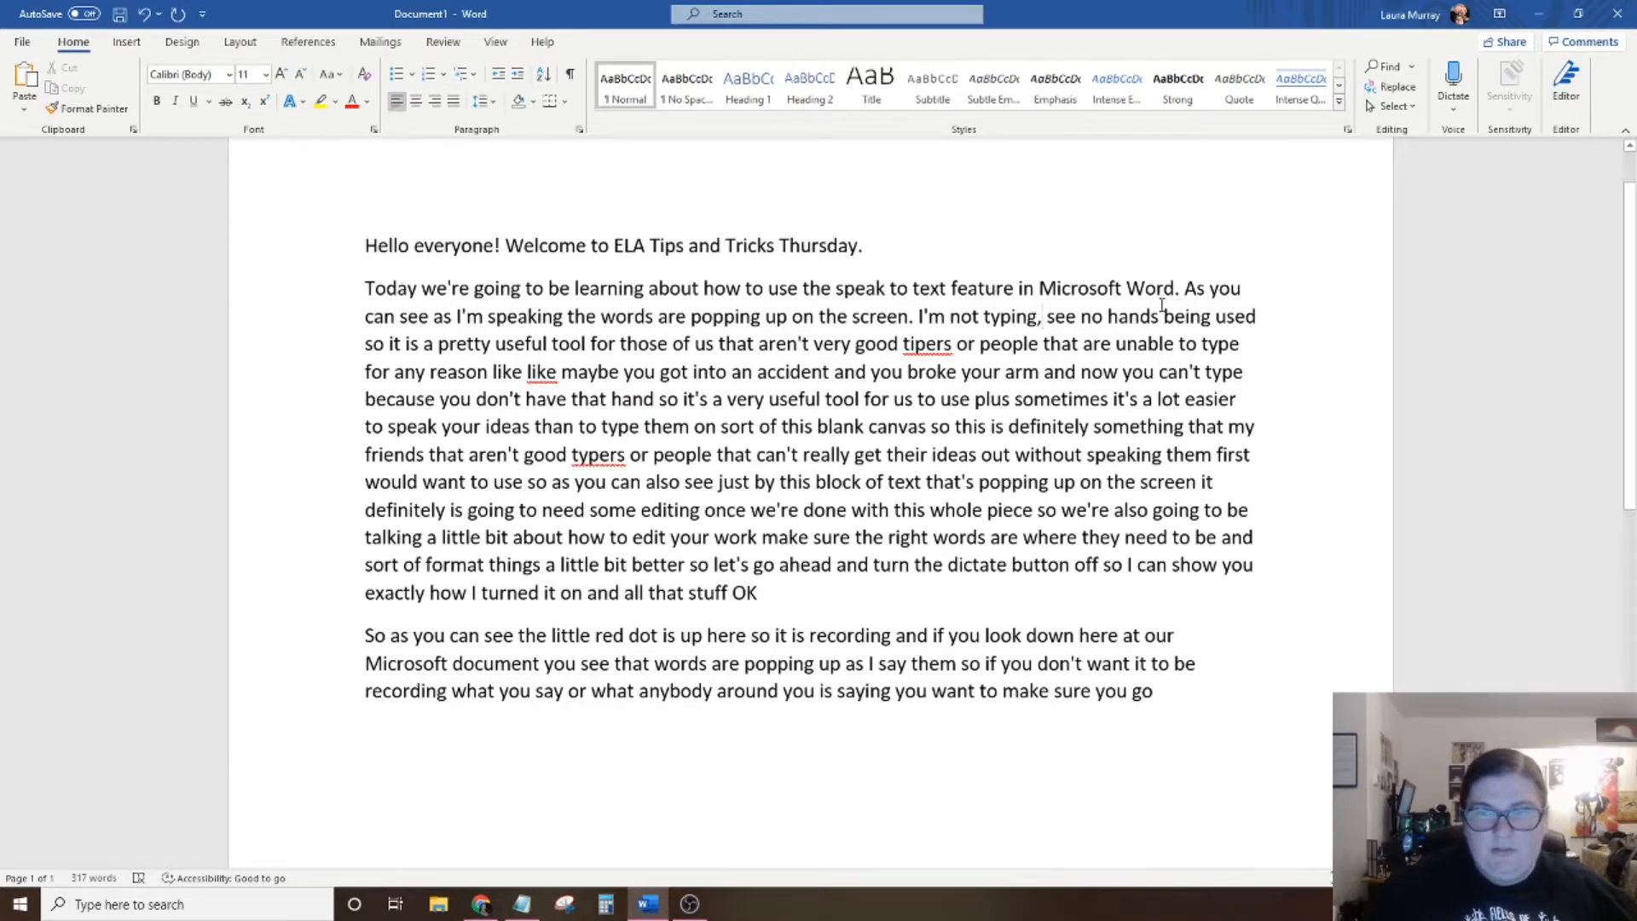
click(1262, 327)
text(.)
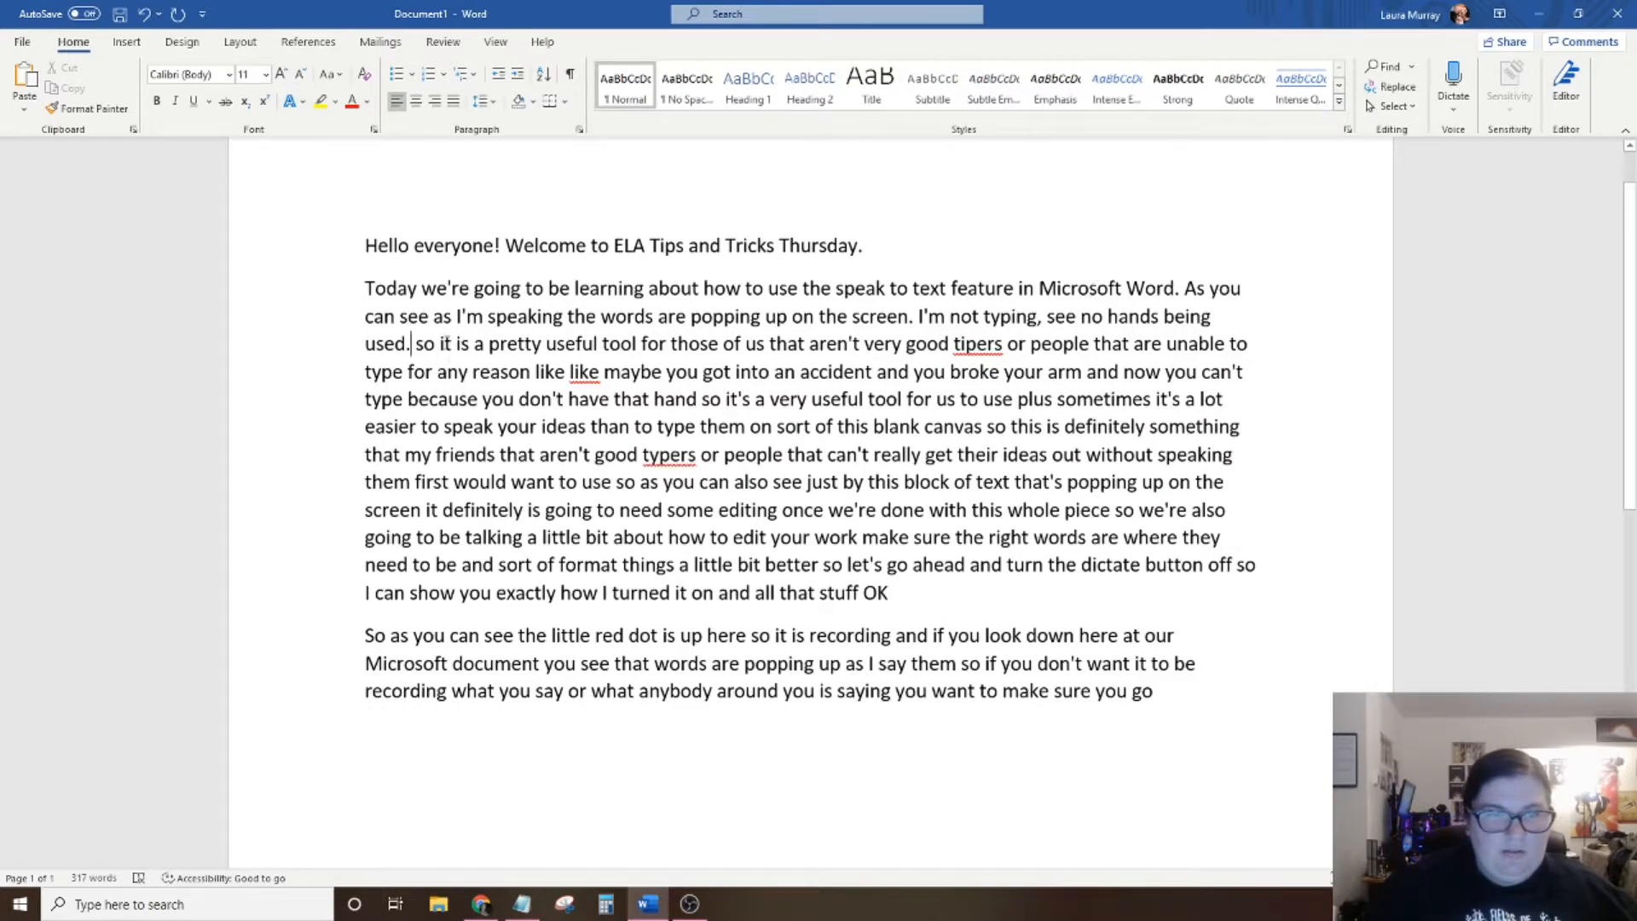
drag(443, 343, 416, 344)
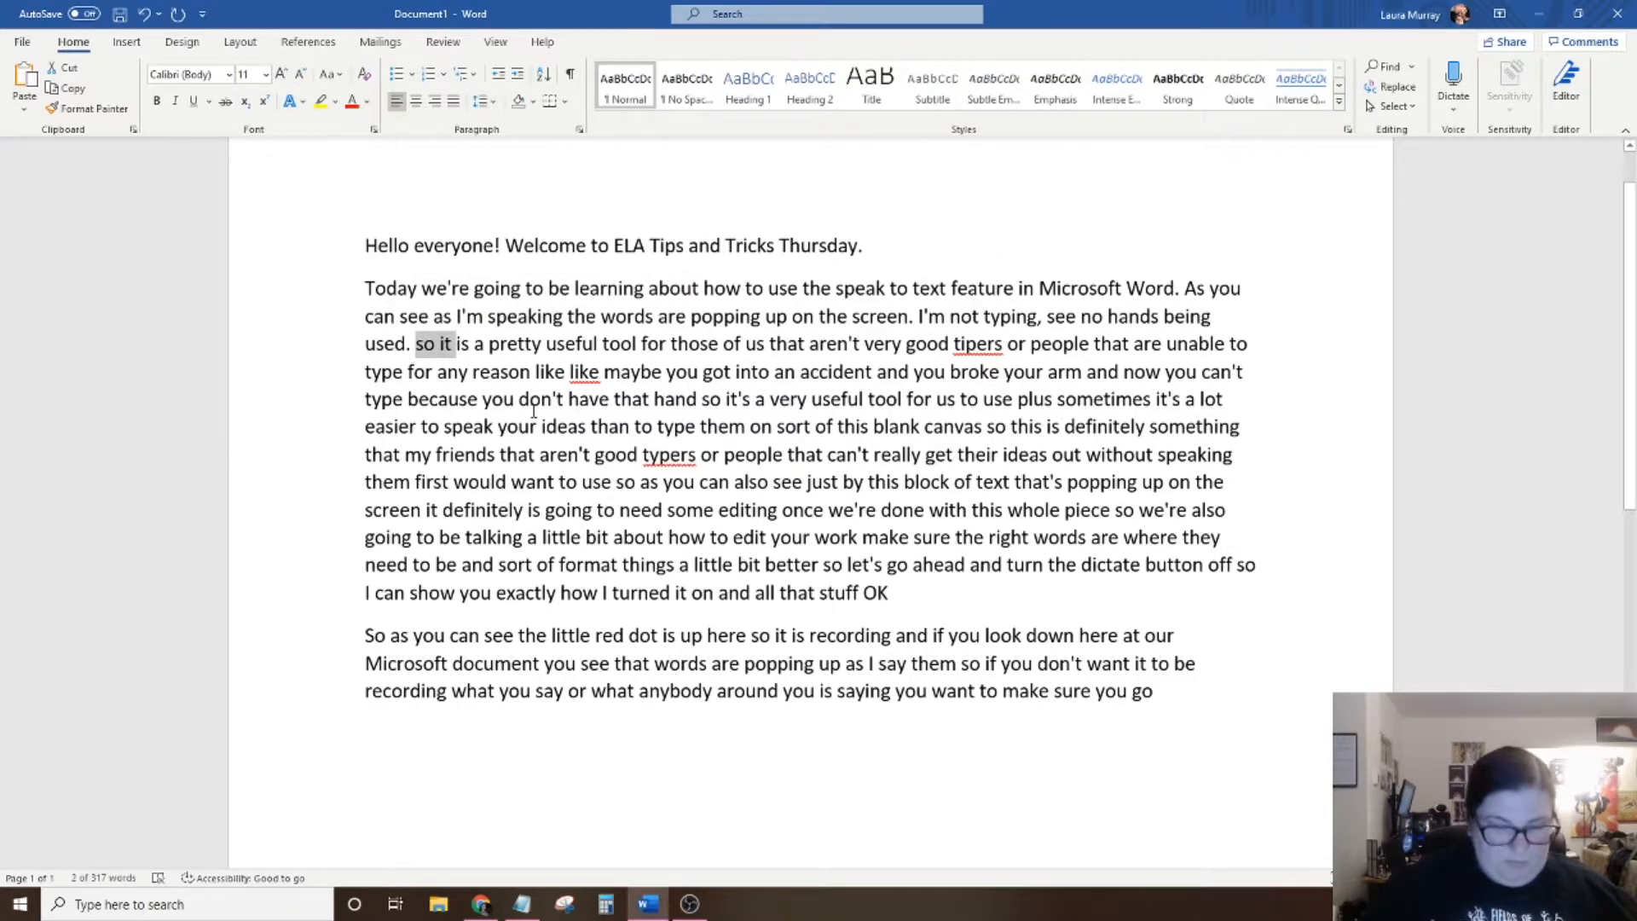
text(It)
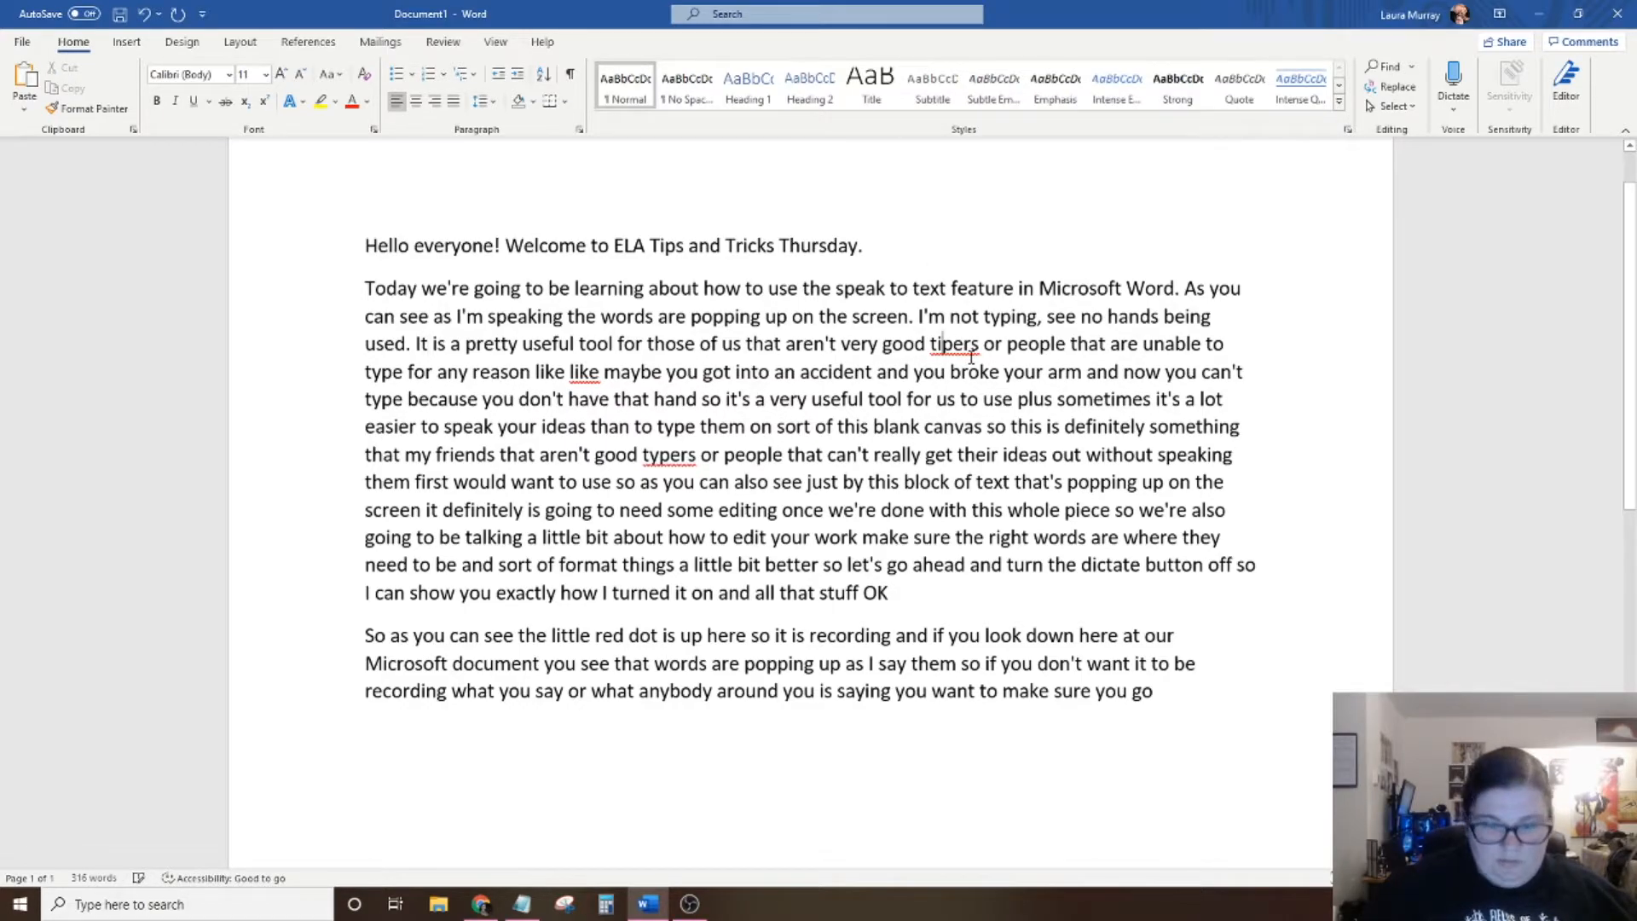
Correct "tipers" to "typers" and add the word to the spelling dictionary.
key(BackSpace)
text(y)
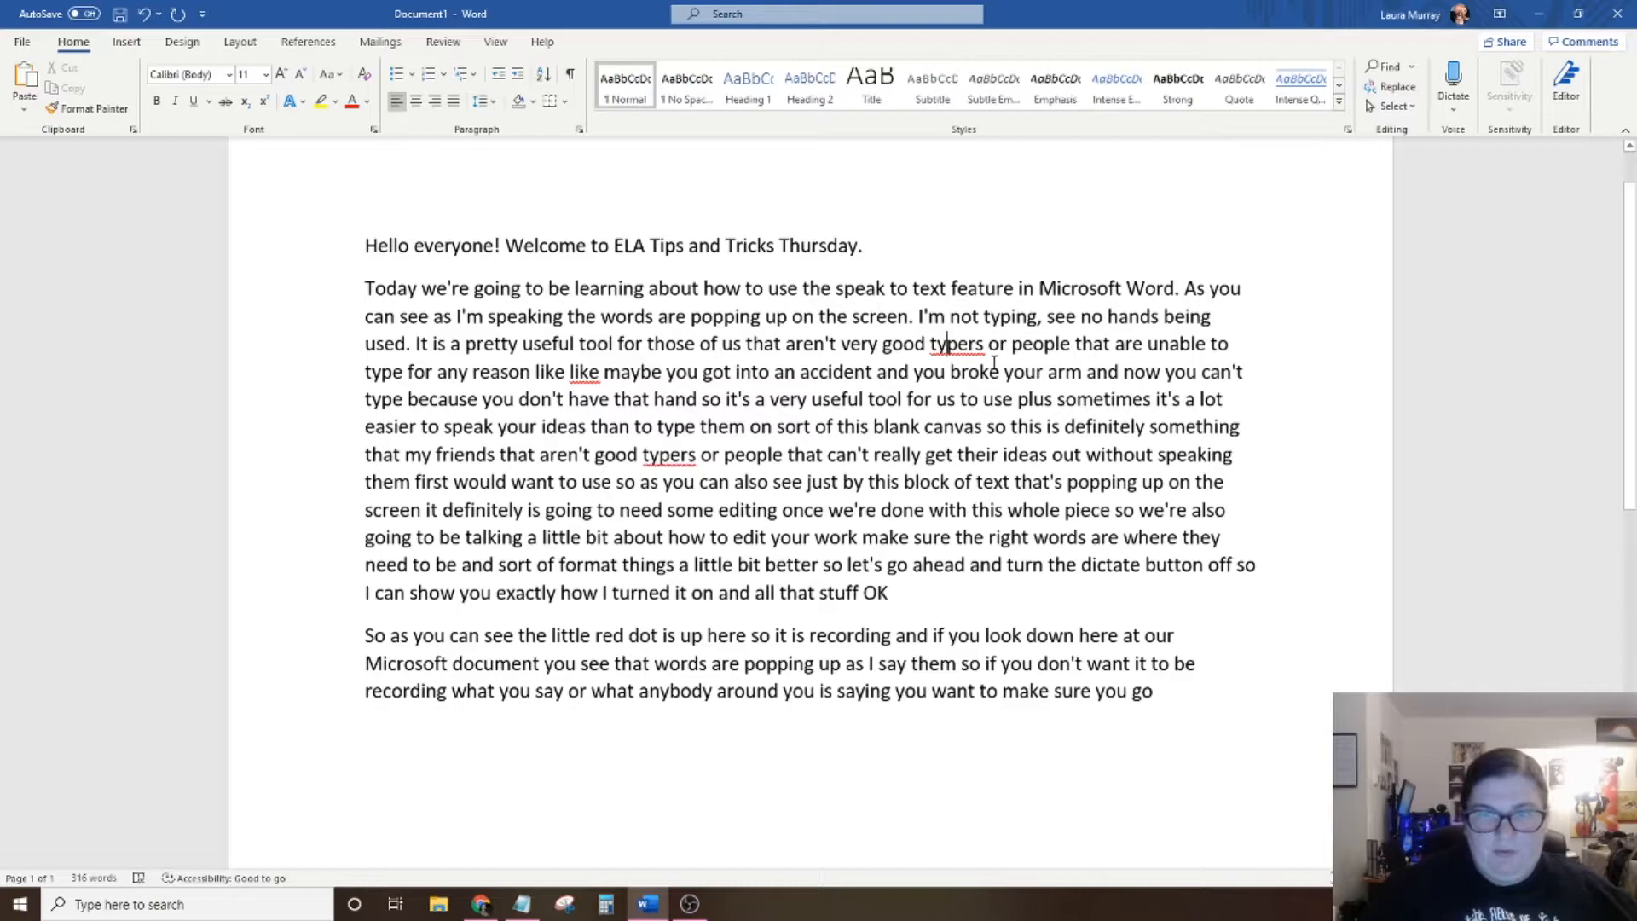
right_click(969, 356)
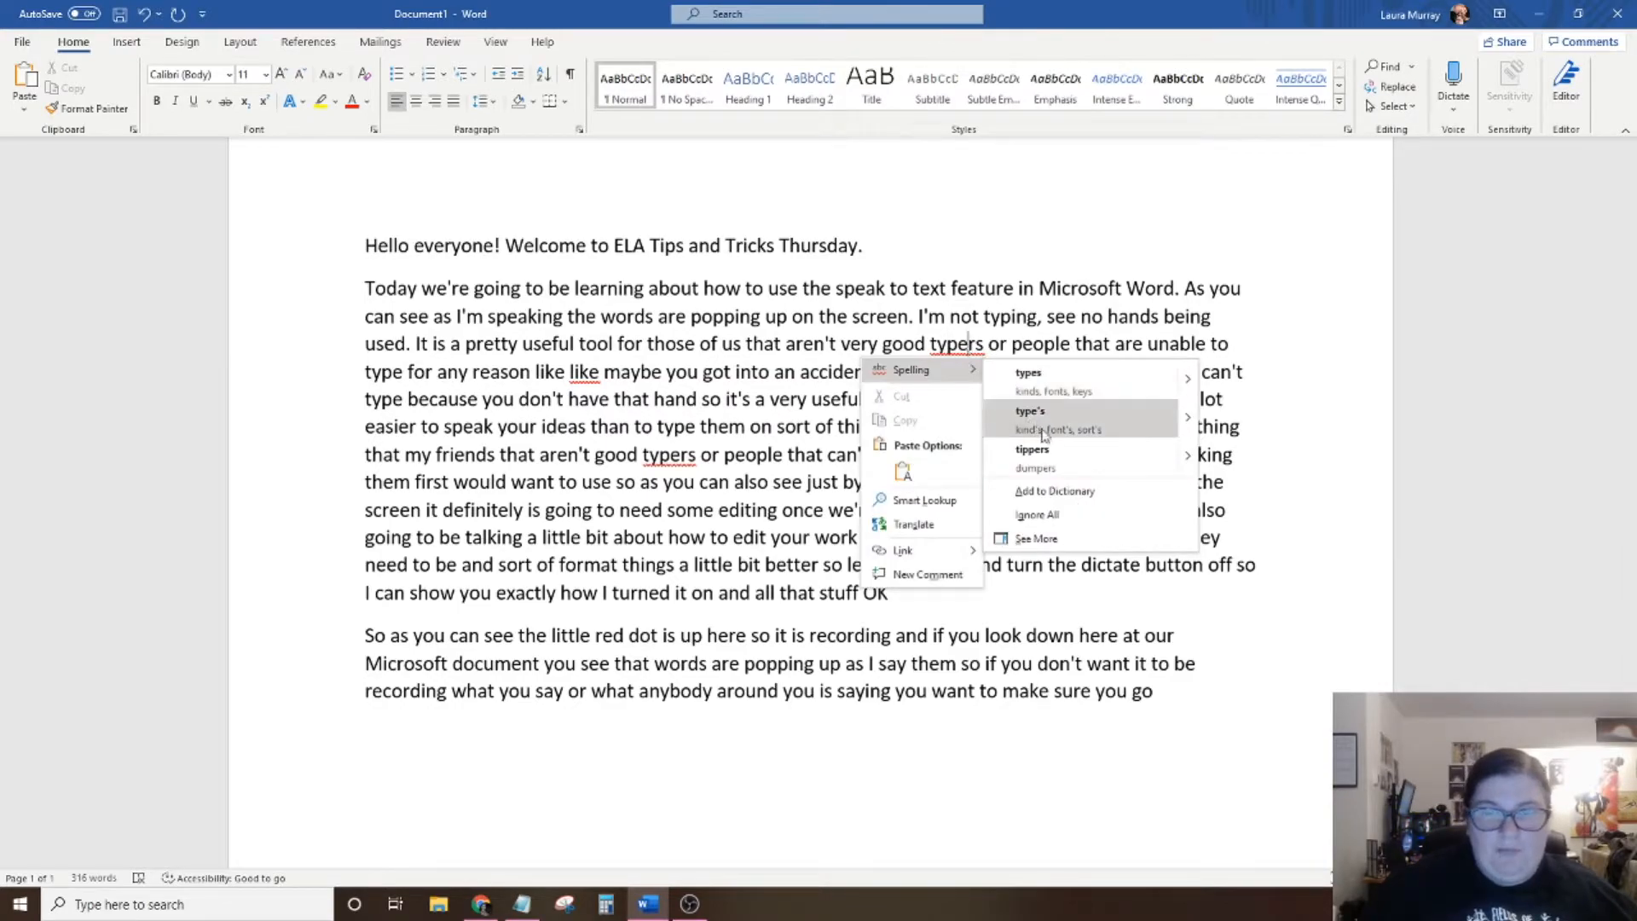
click(1055, 491)
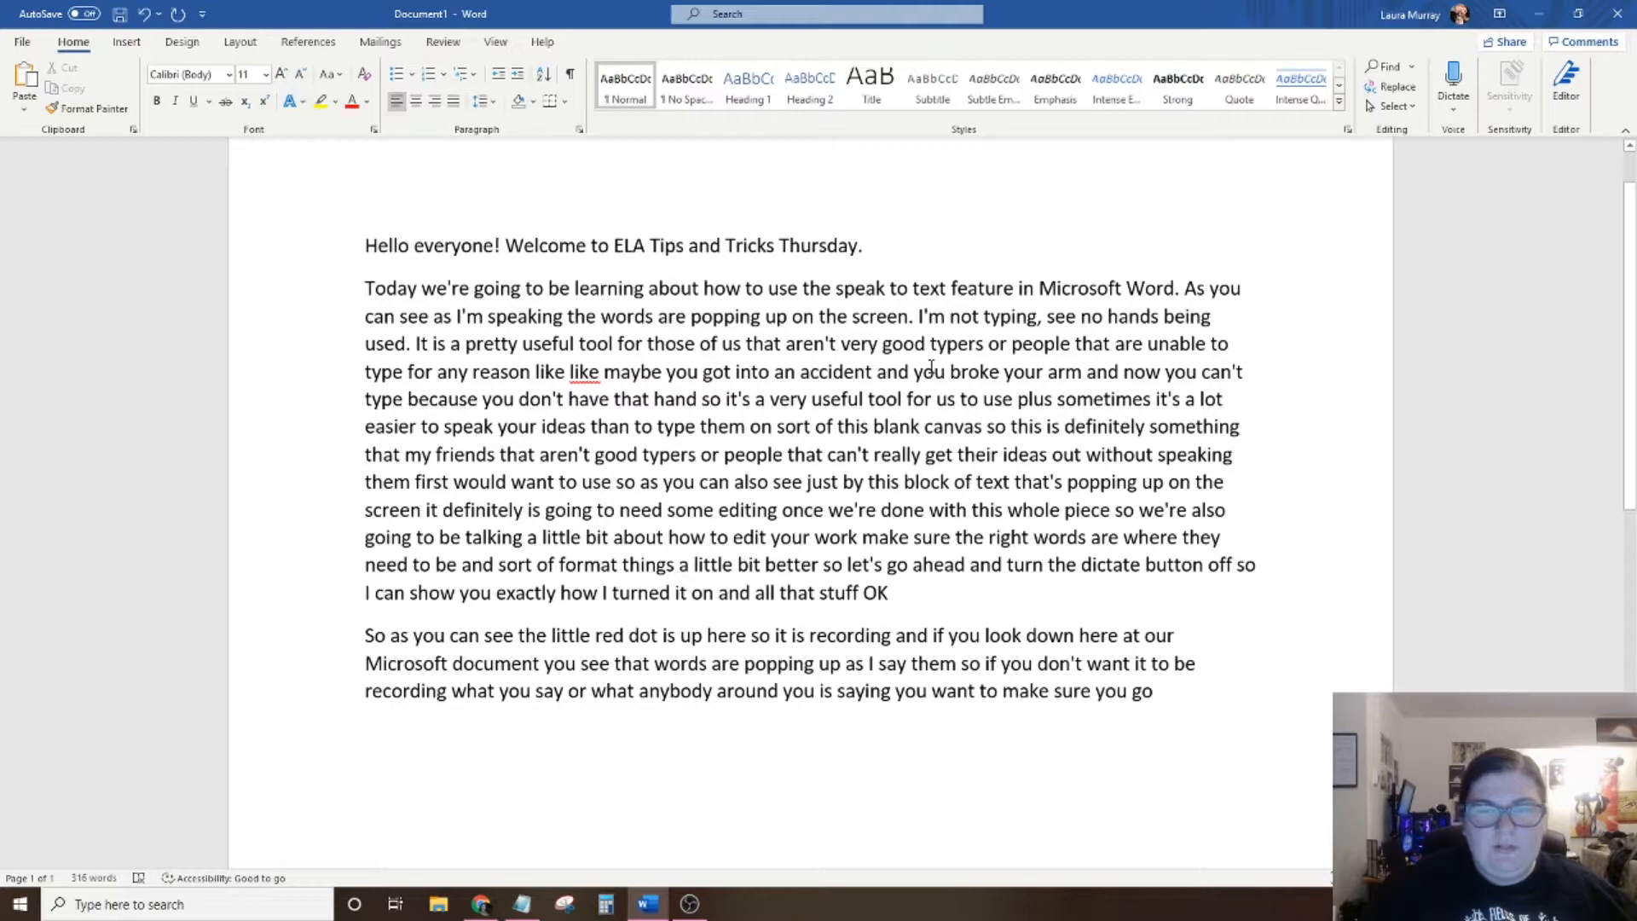
Remove the duplicated "like" before "maybe" and put a comma after "reason" so the text reads "for any reason, like maybe".
double_click(588, 373)
key(BackSpace)
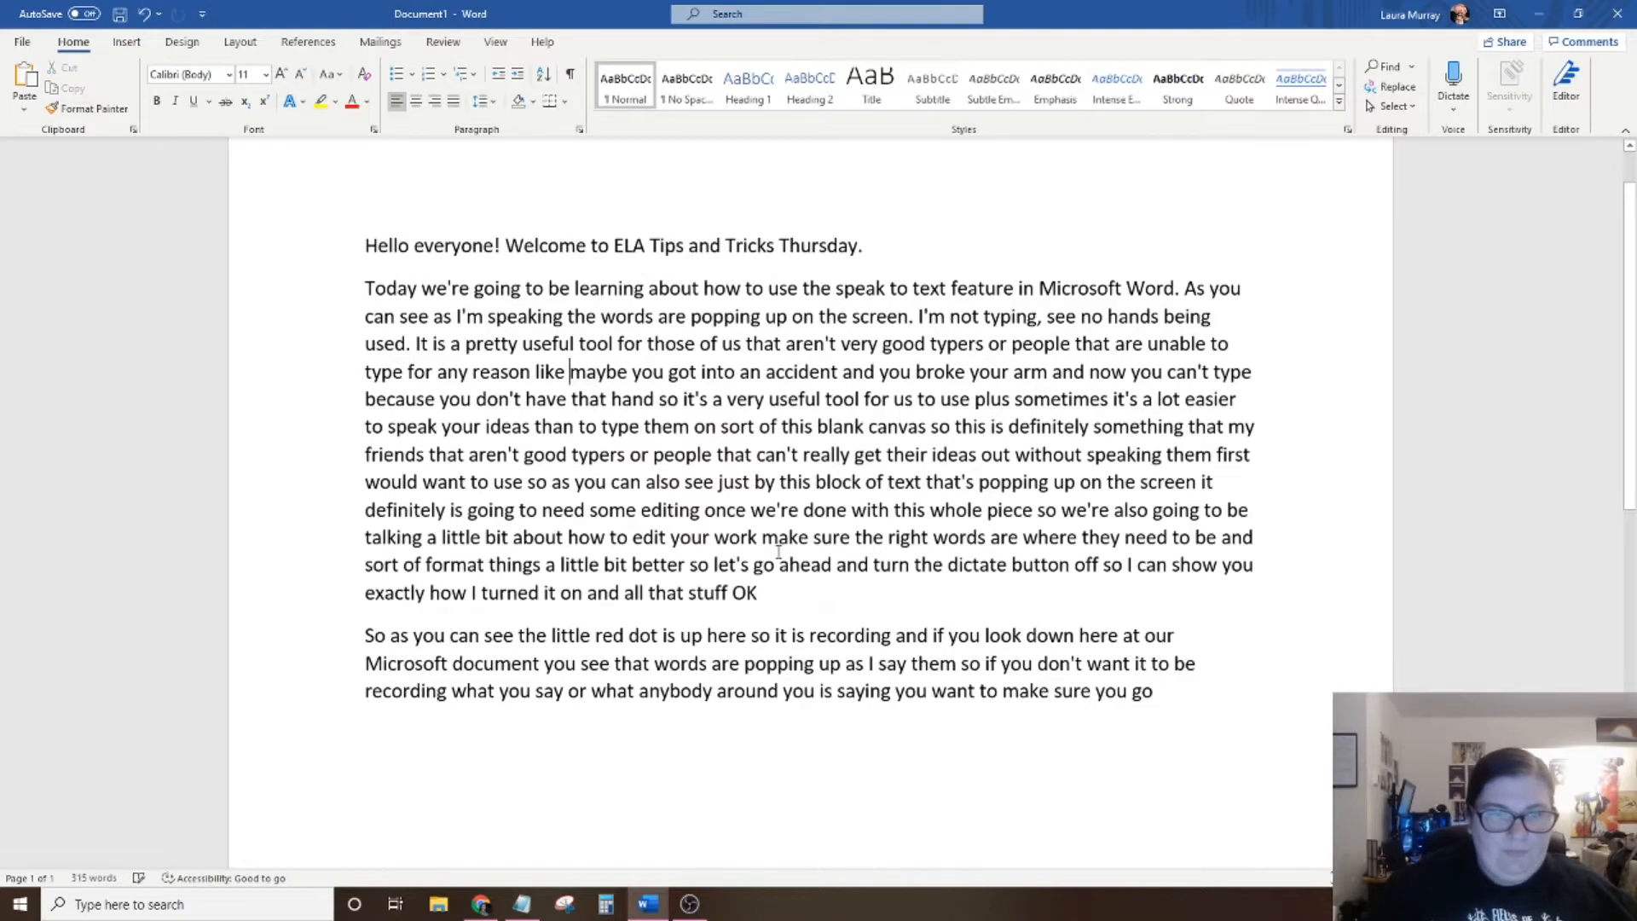
key(BackSpace)
key(BackSpace)
key(BackSpace)
key(BackSpace)
key(BackSpace)
key(BackSpace)
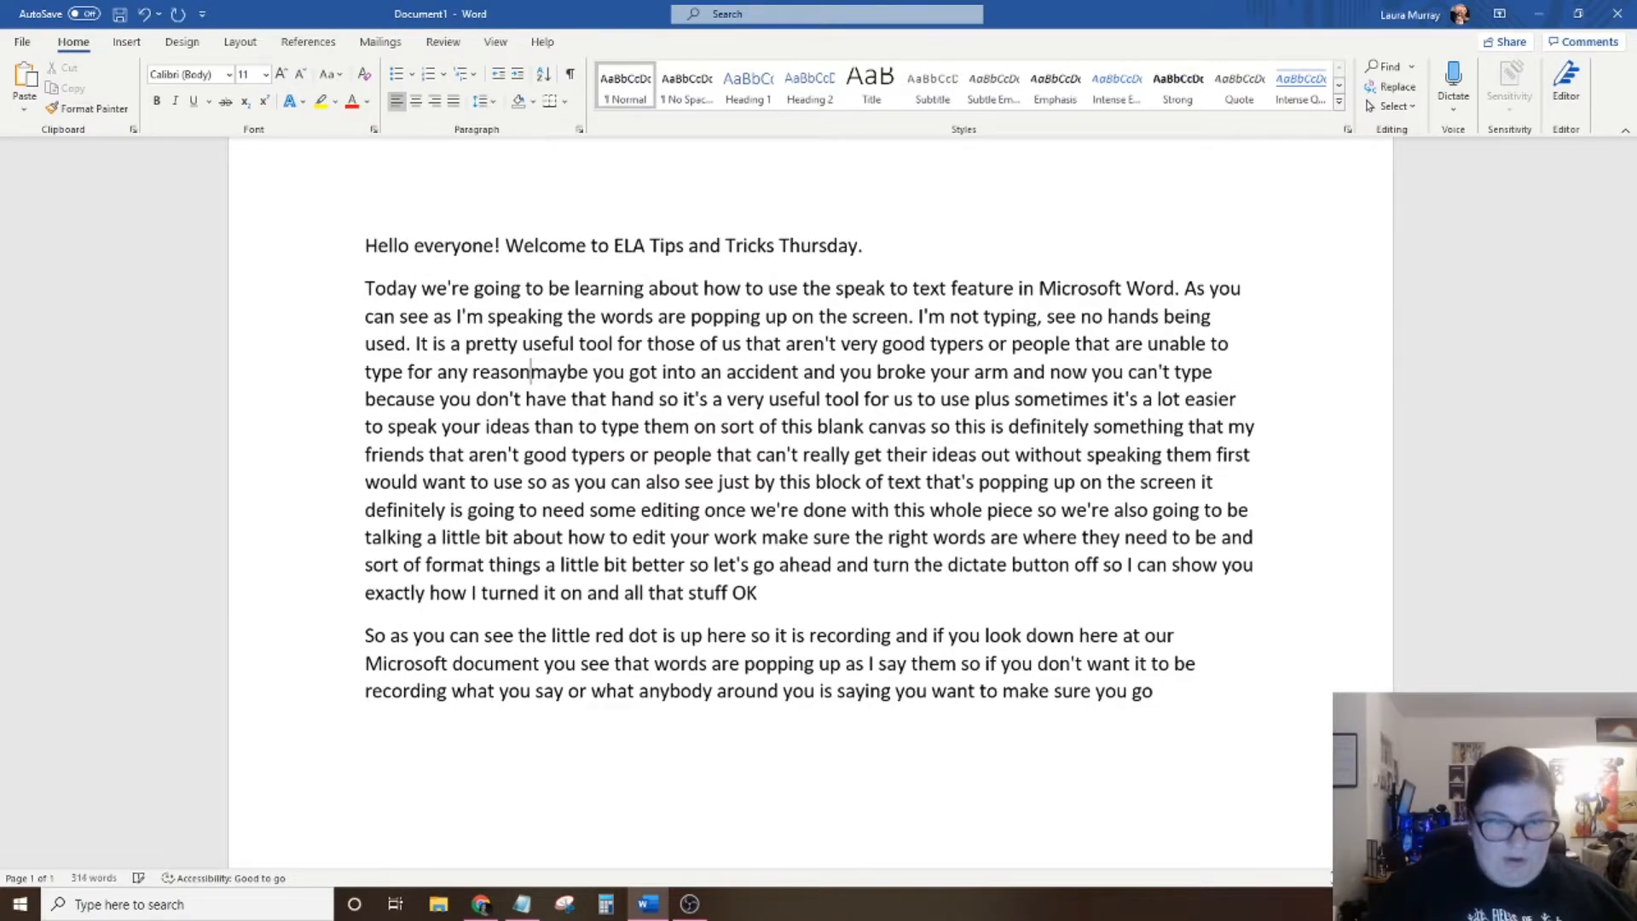
text(, likw)
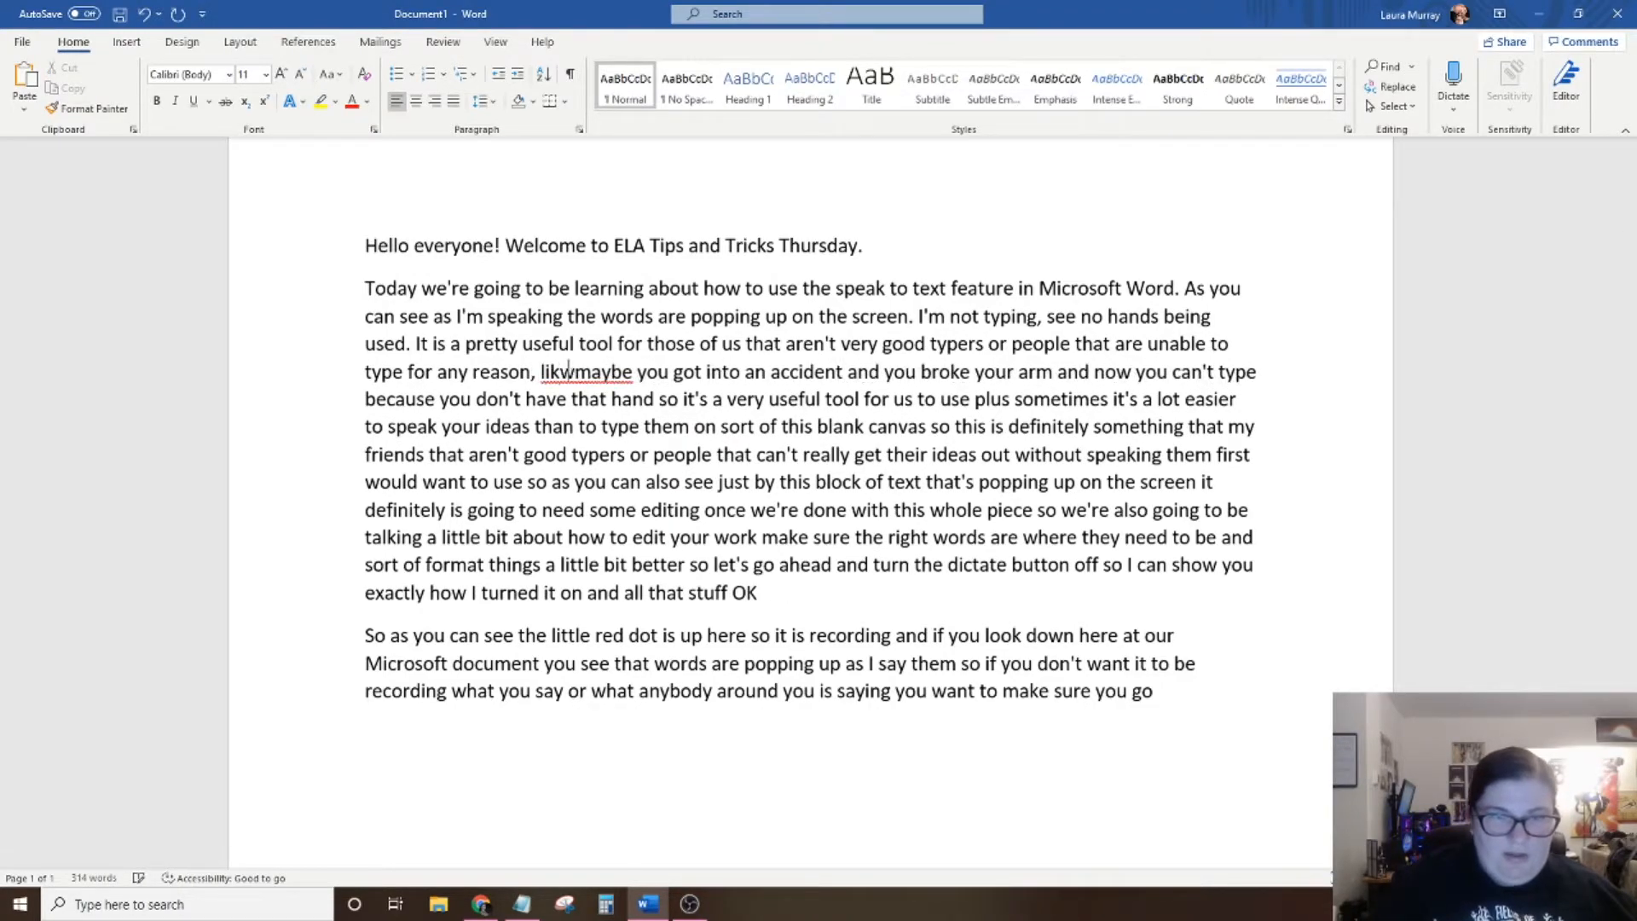
key(BackSpace)
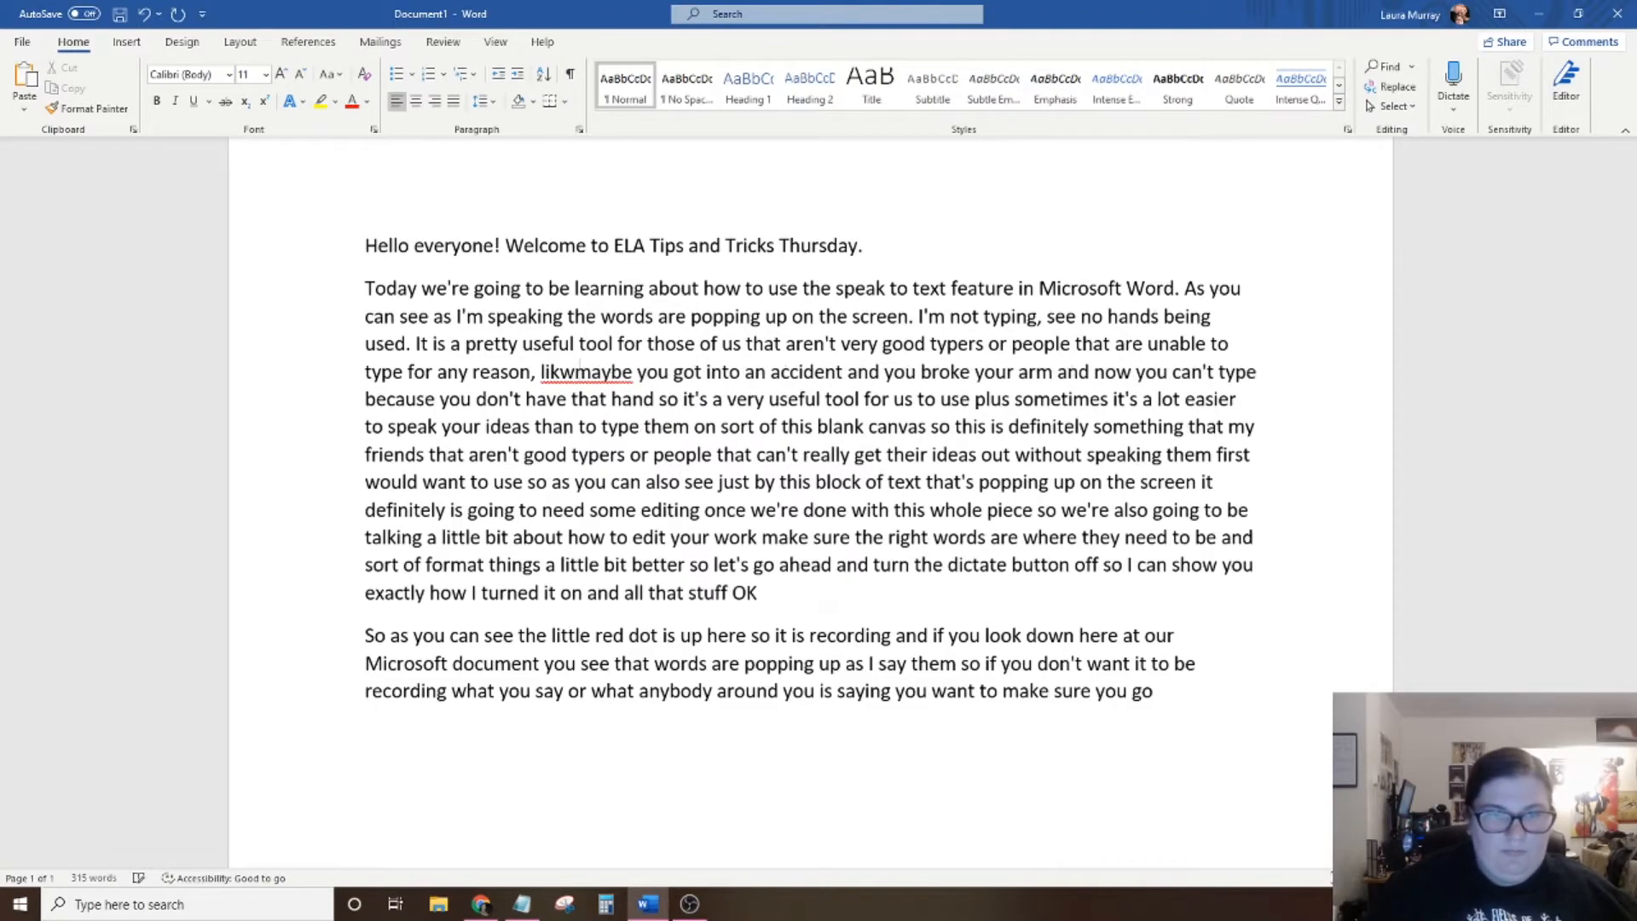
key(BackSpace)
text(e)
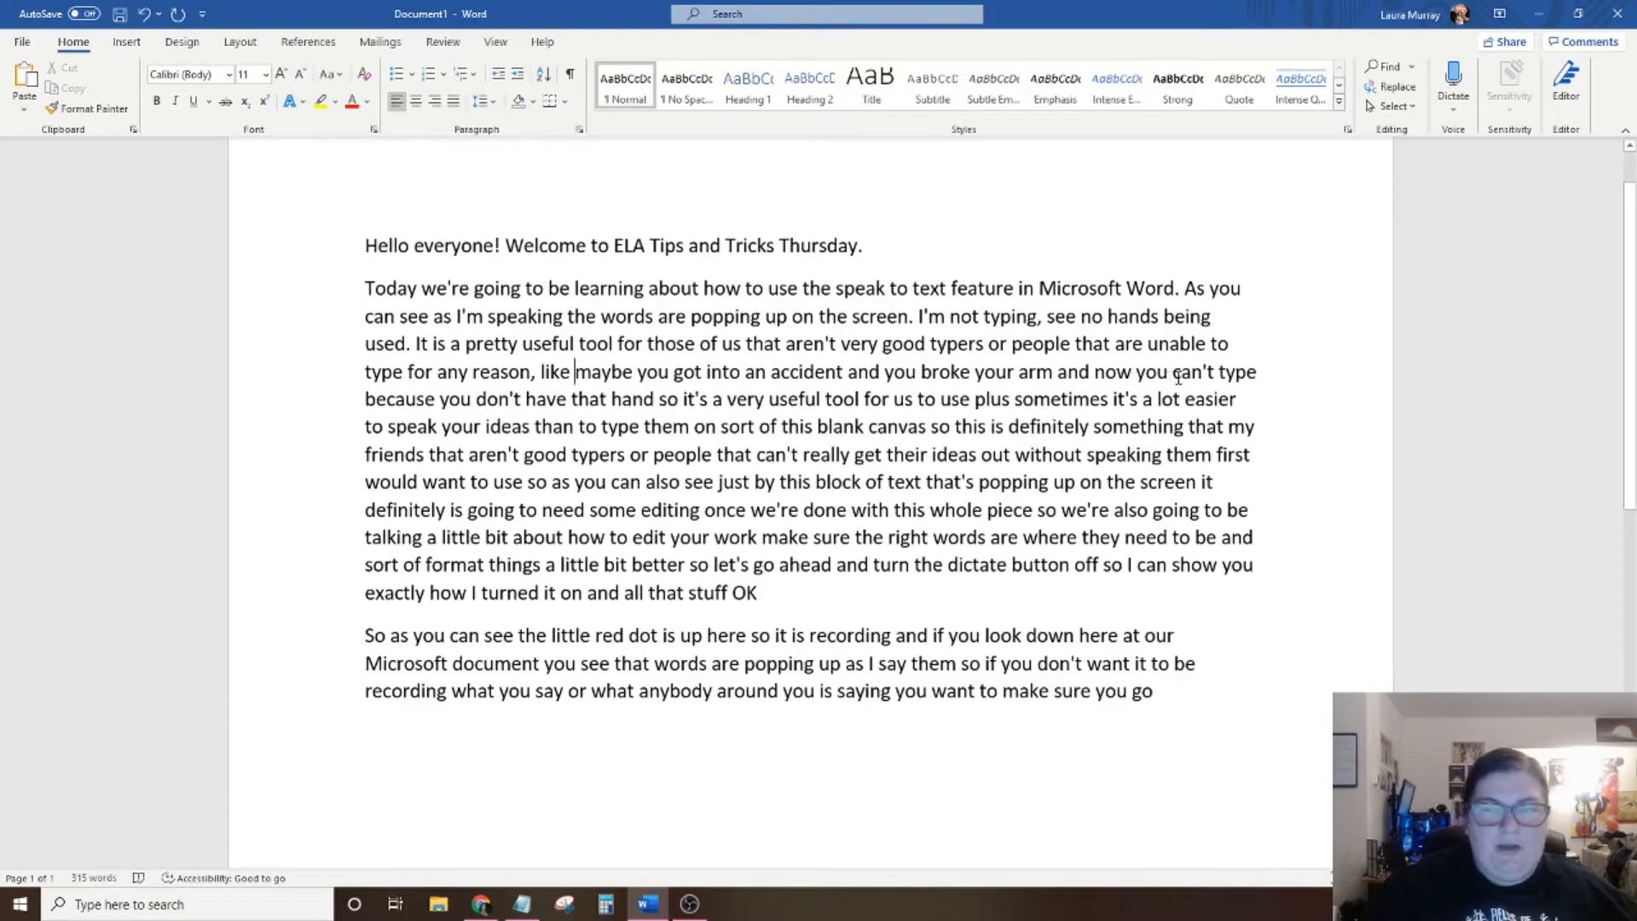
End the sentence after "you don't have that hand" with a period and capitalize "So" to begin the following one.
click(662, 401)
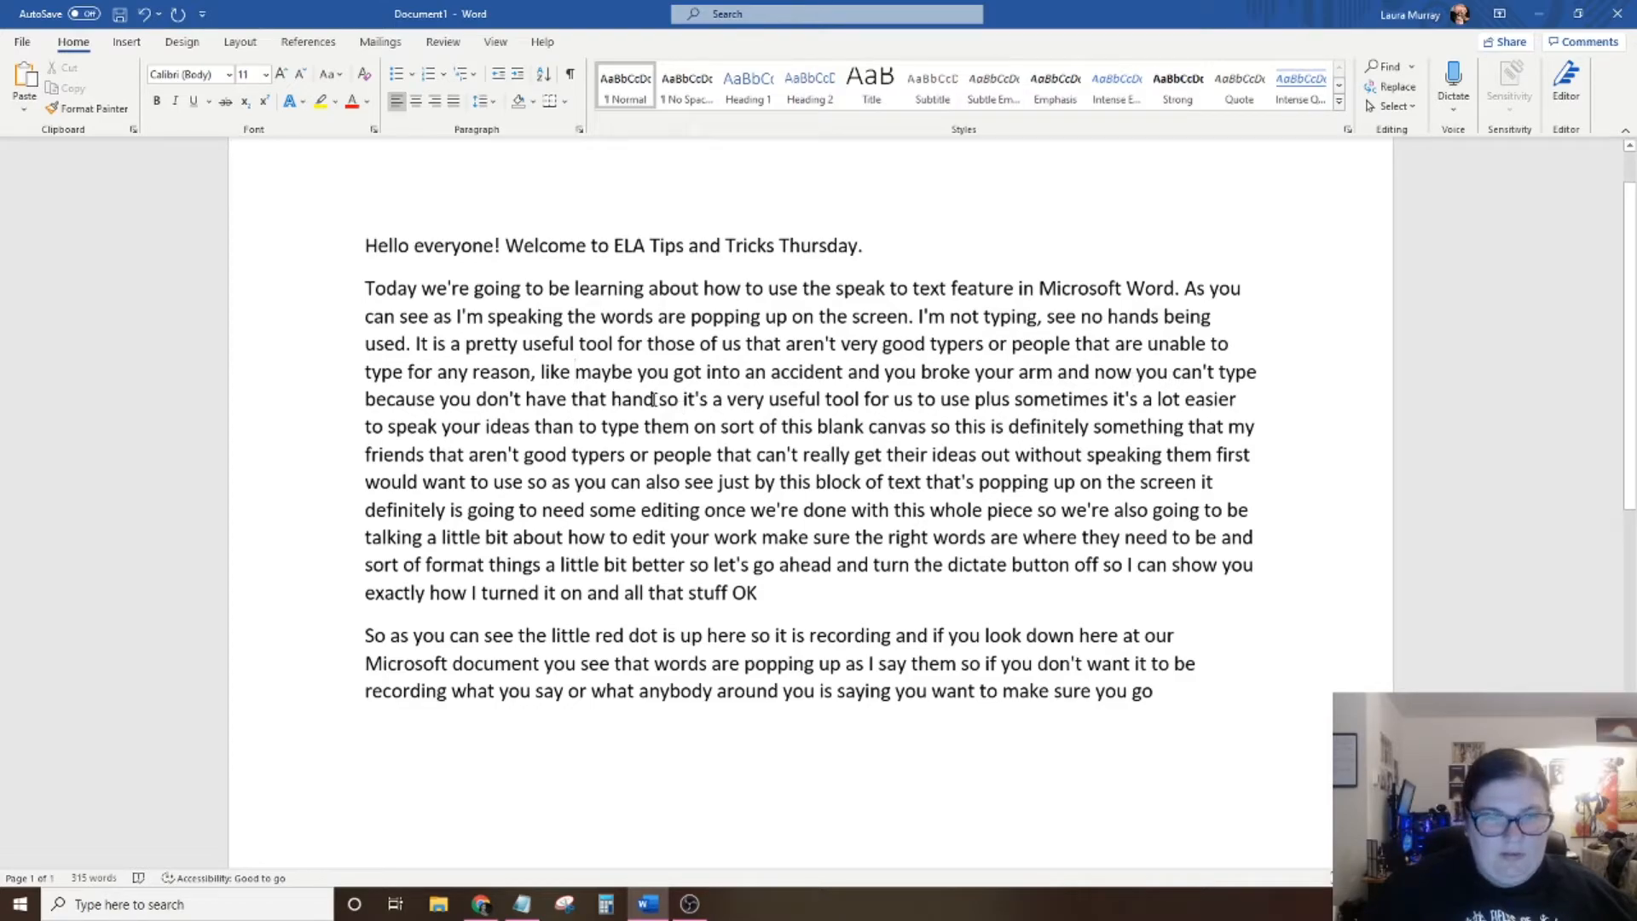
key(BackSpace)
text(.)
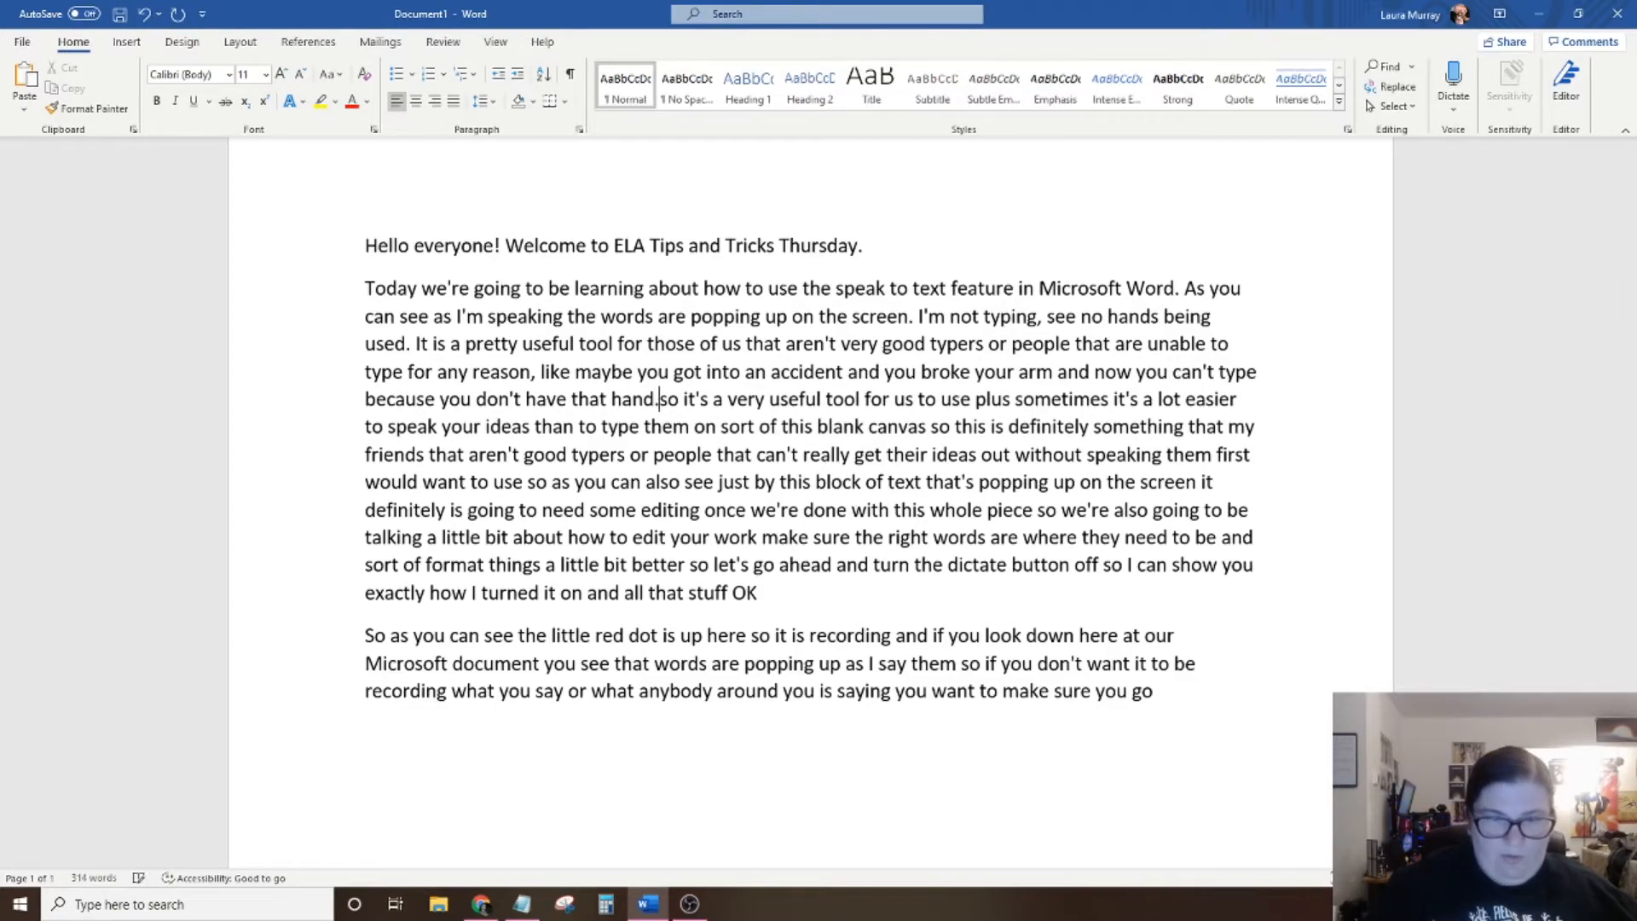
key(Delete)
text(S)
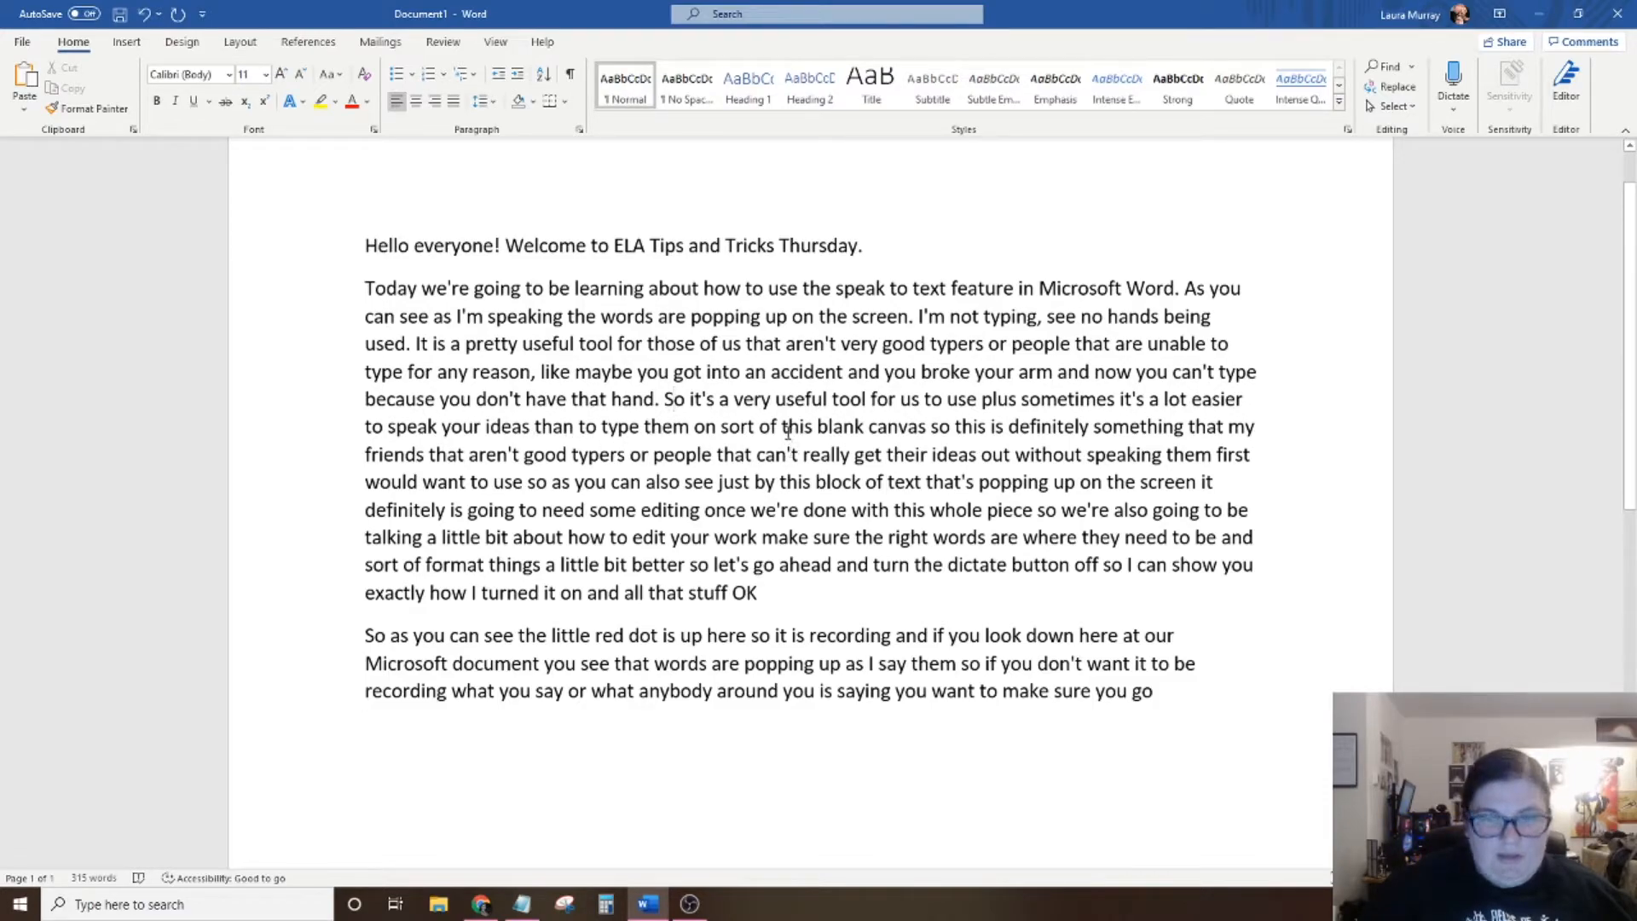
Delete "sort of" before "this blank canvas", end that sentence with a period, and replace "so this" with "This".
drag(782, 426, 720, 426)
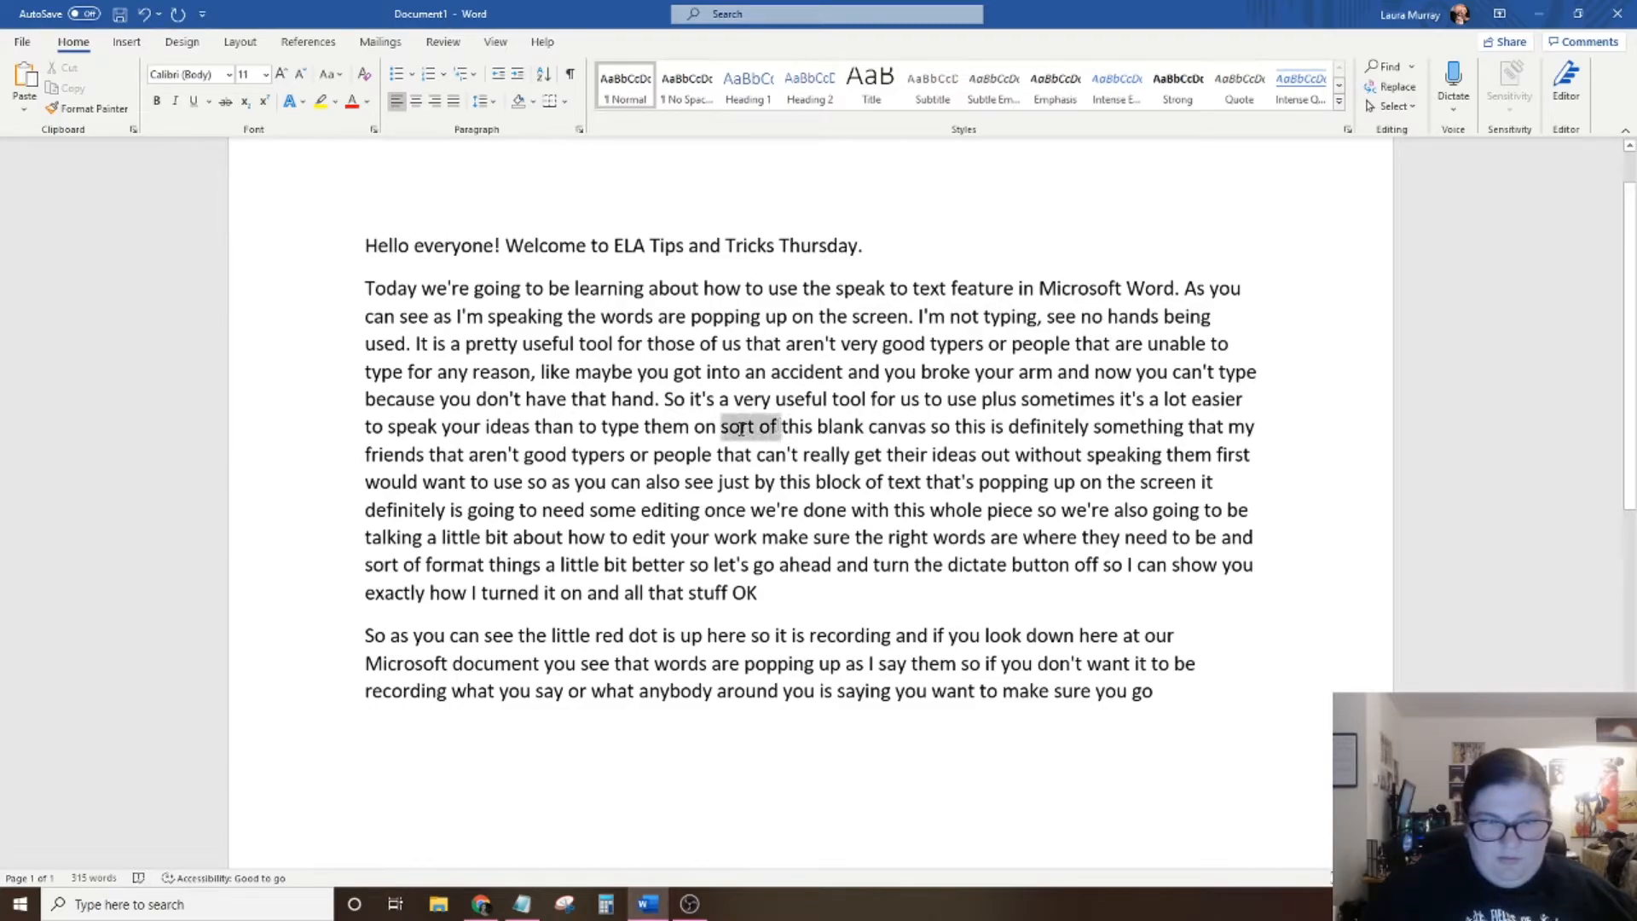
key(BackSpace)
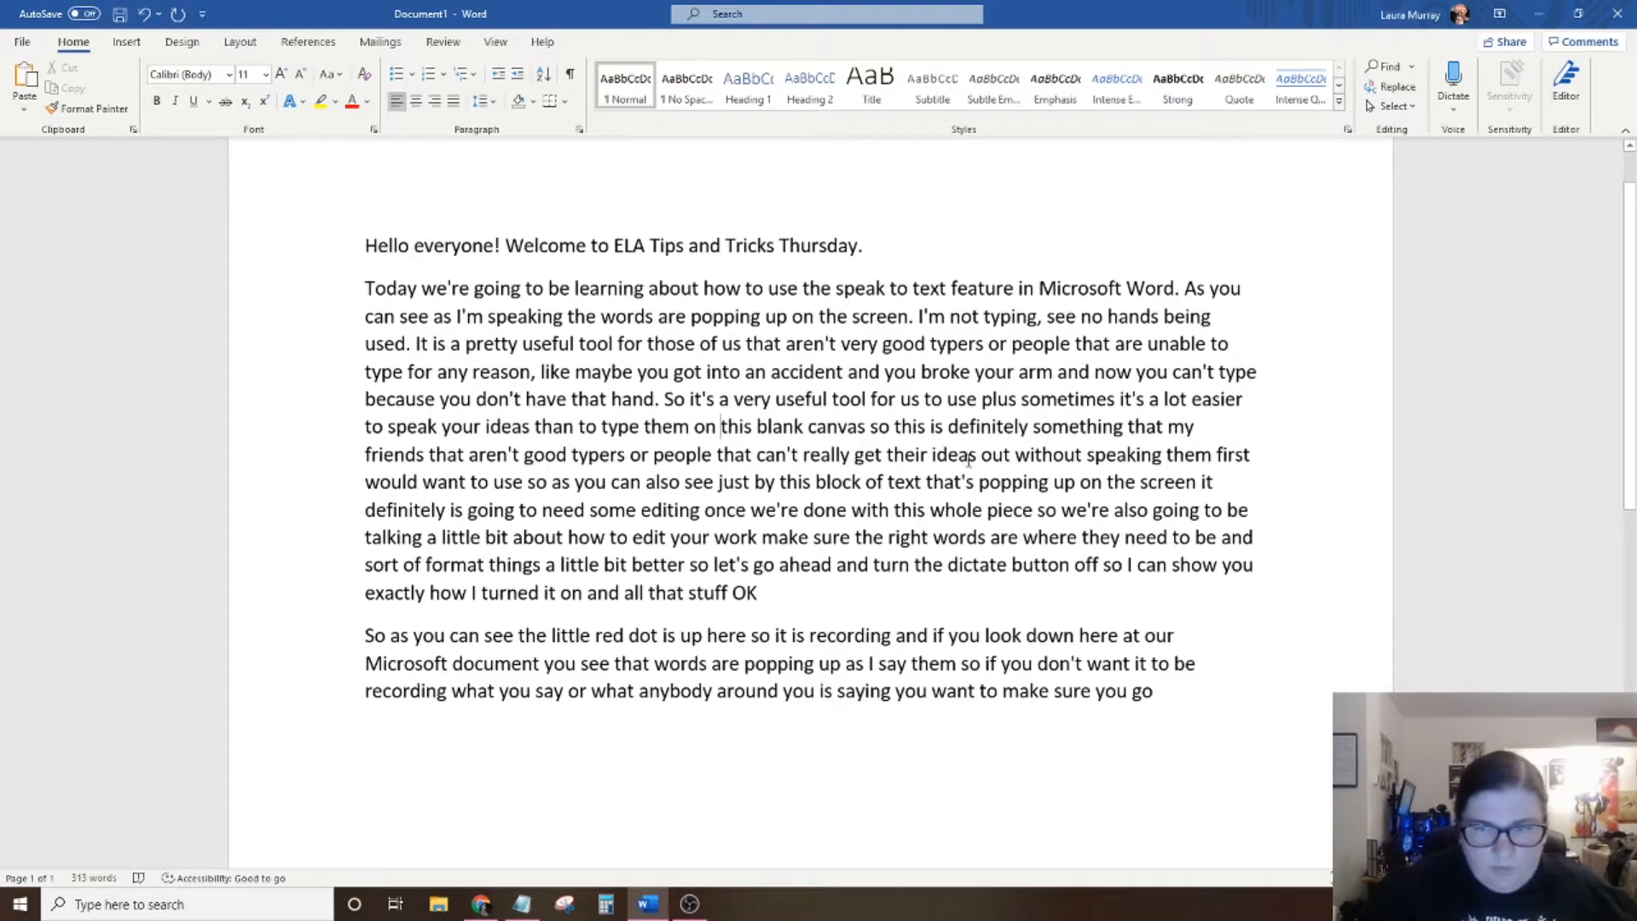
click(868, 429)
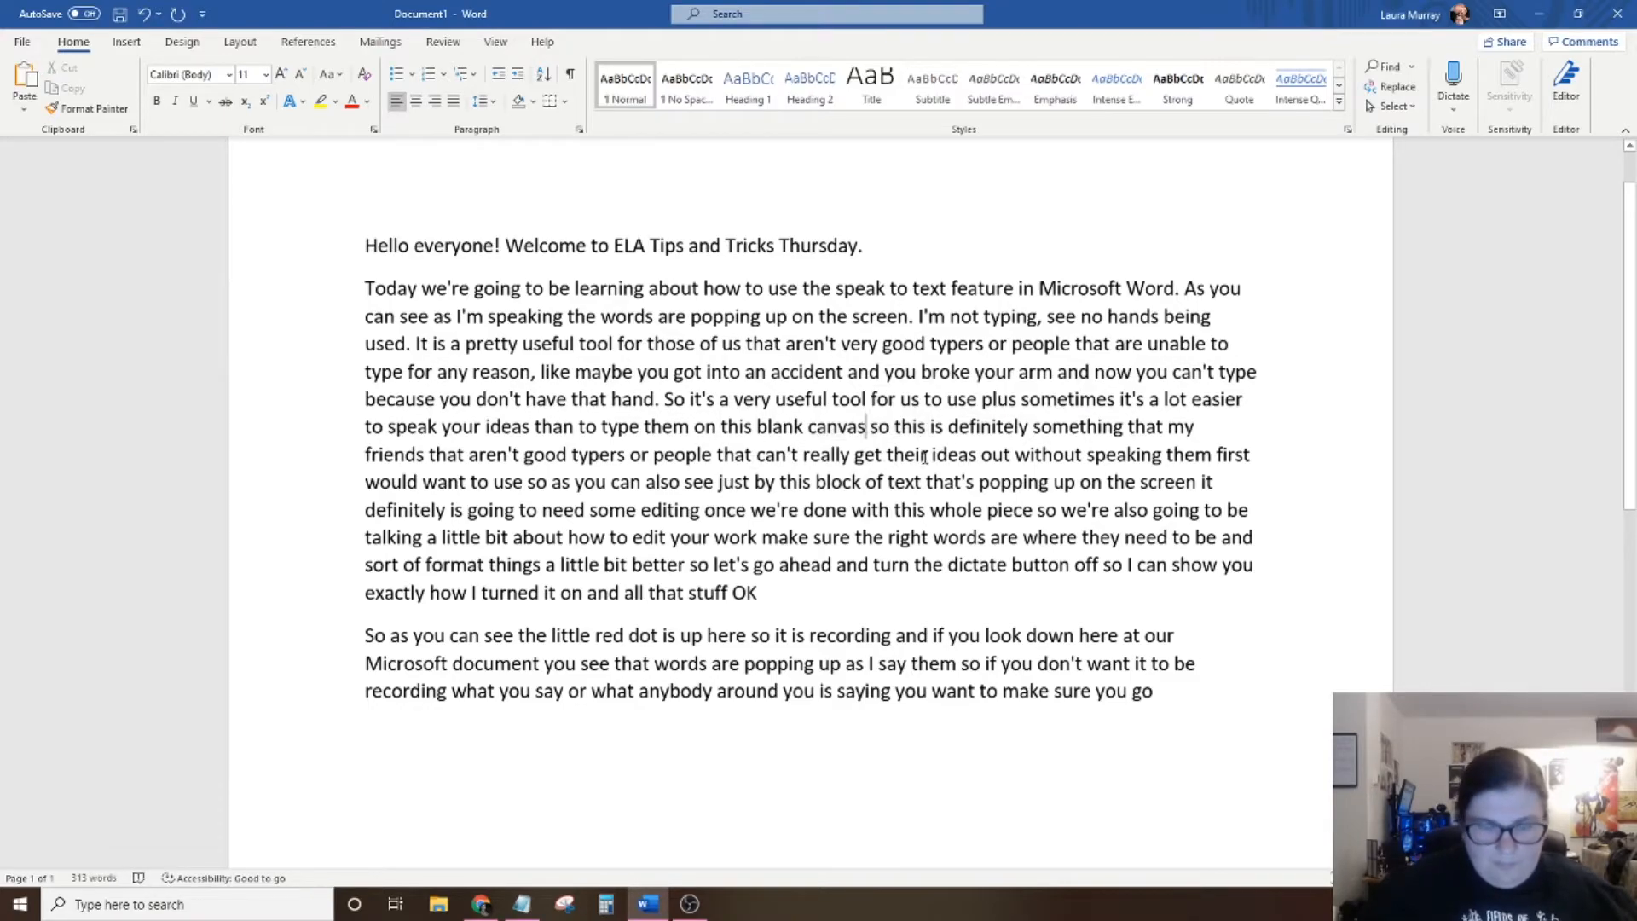
text(.)
drag(931, 432, 879, 431)
text(This)
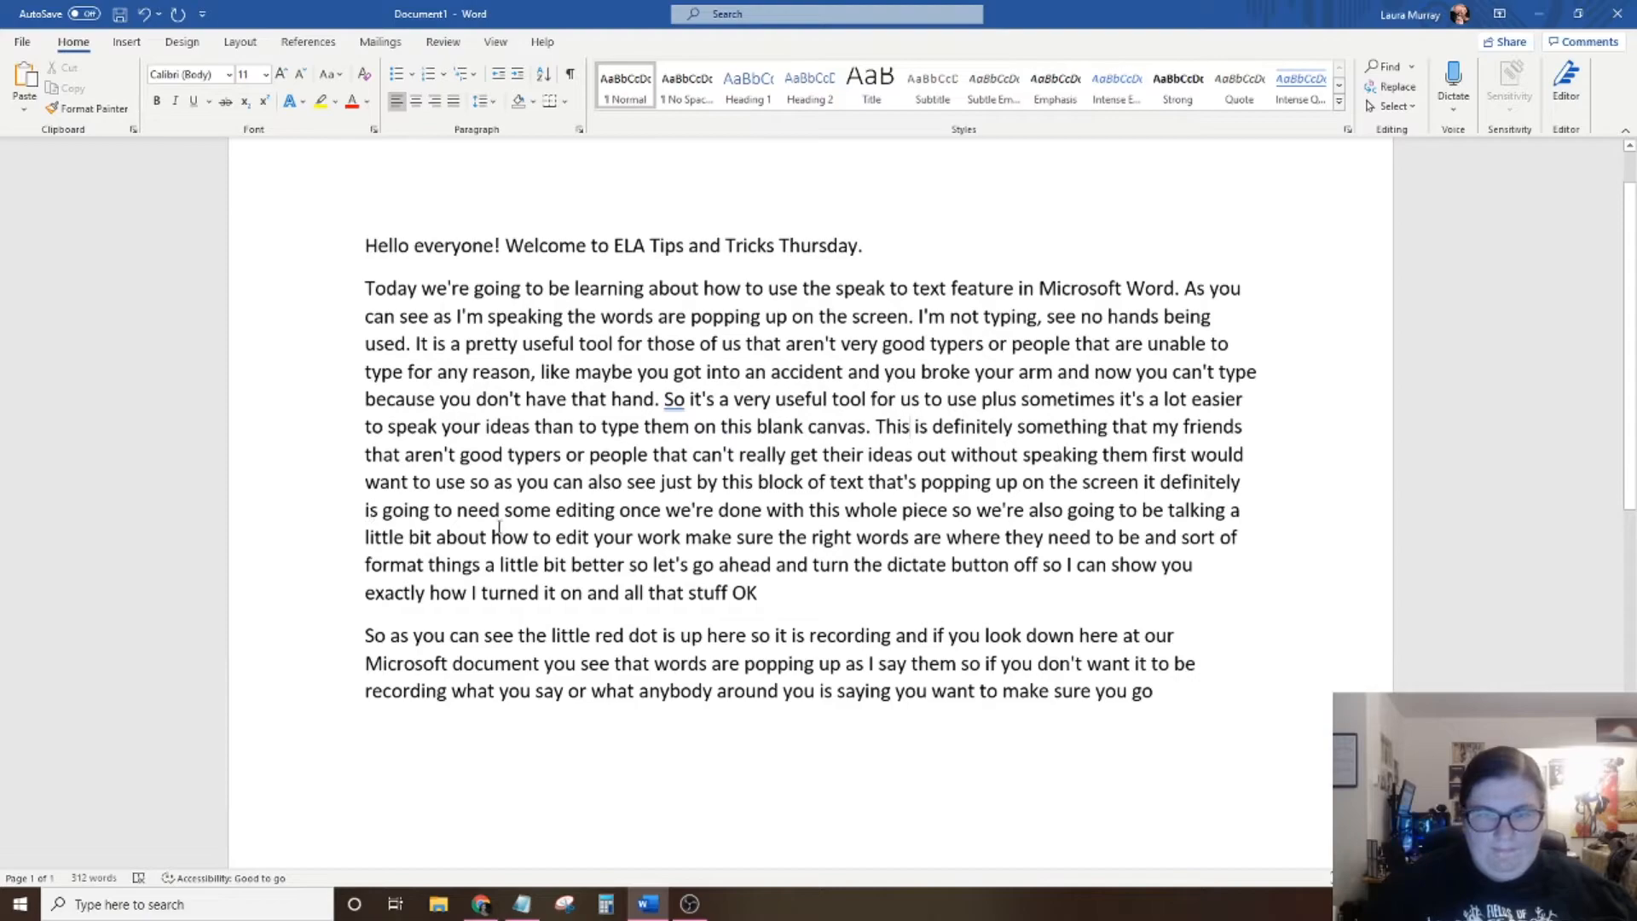
End the sentence after "would want to use", replace "so as" with "As", and add a comma after "popping up on the screen".
click(467, 482)
text(.)
drag(509, 483, 476, 482)
text(A)
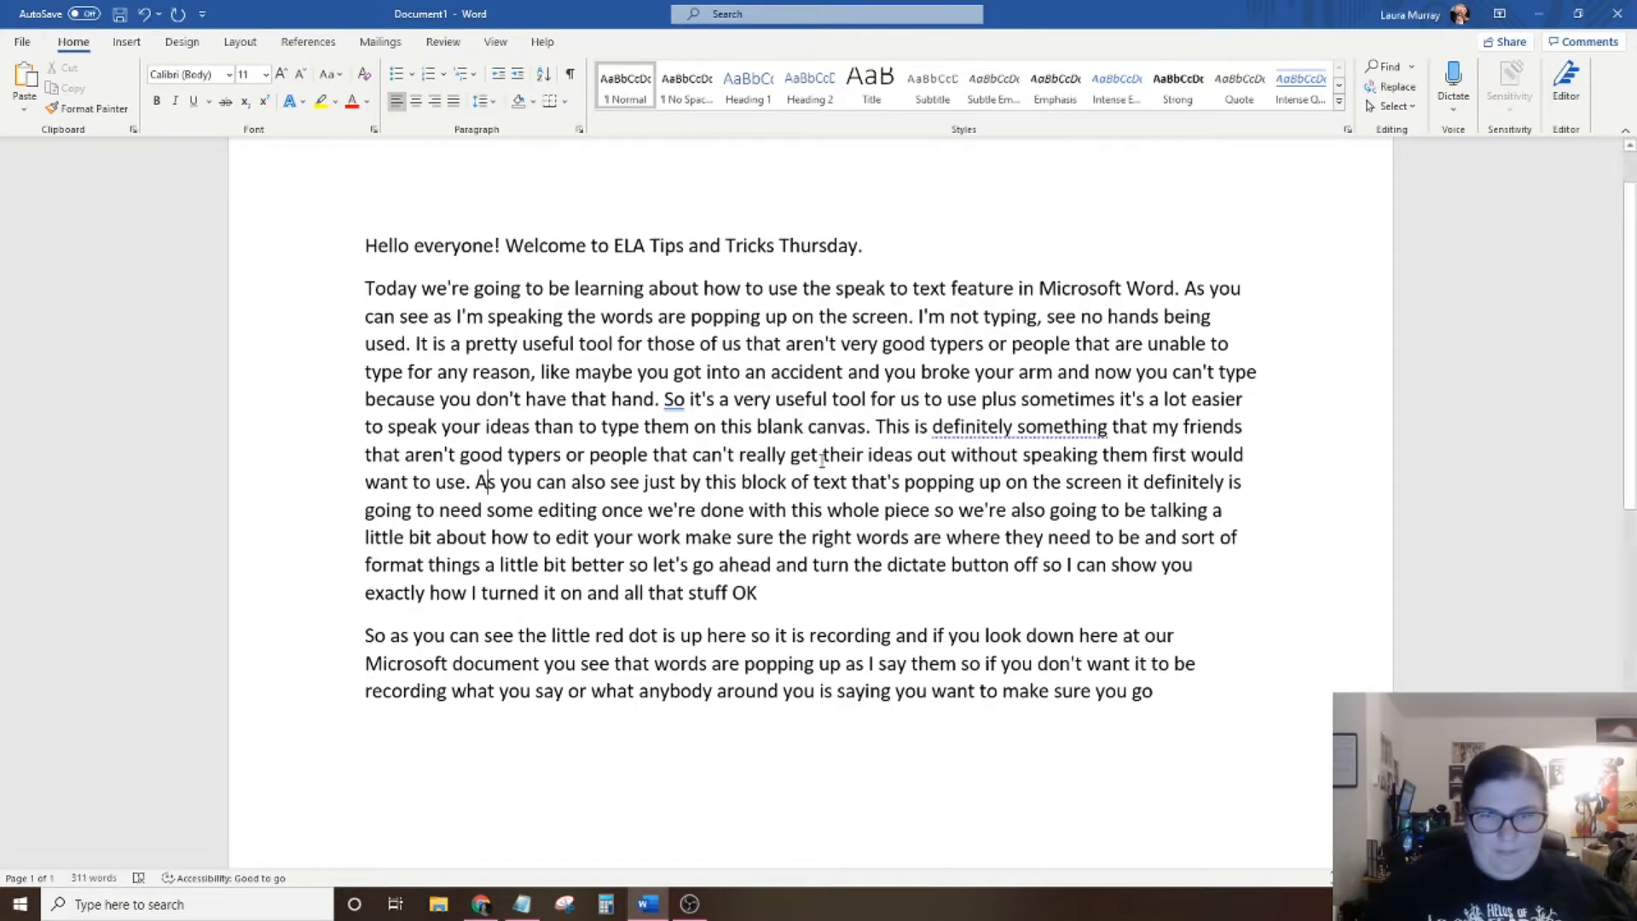
click(1144, 484)
text(,)
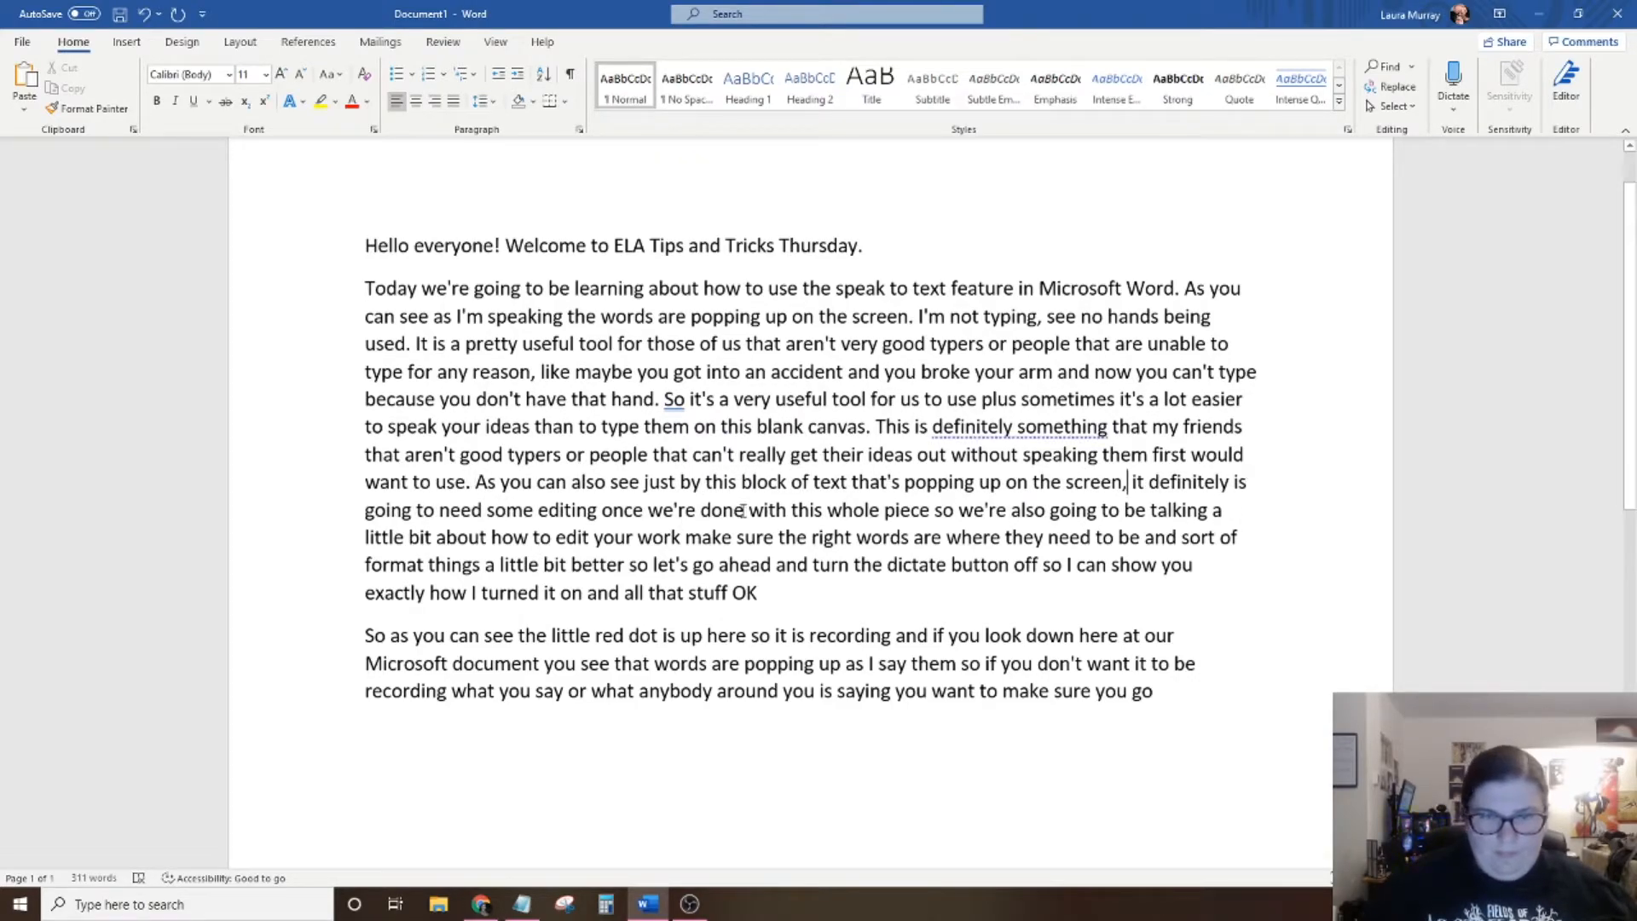
End the sentence at "once we're done.", delete "with this whole piece so", and begin a new paragraph with "We're also going".
click(745, 514)
text(.)
drag(1008, 512, 754, 512)
text(We're)
click(753, 510)
key(Return)
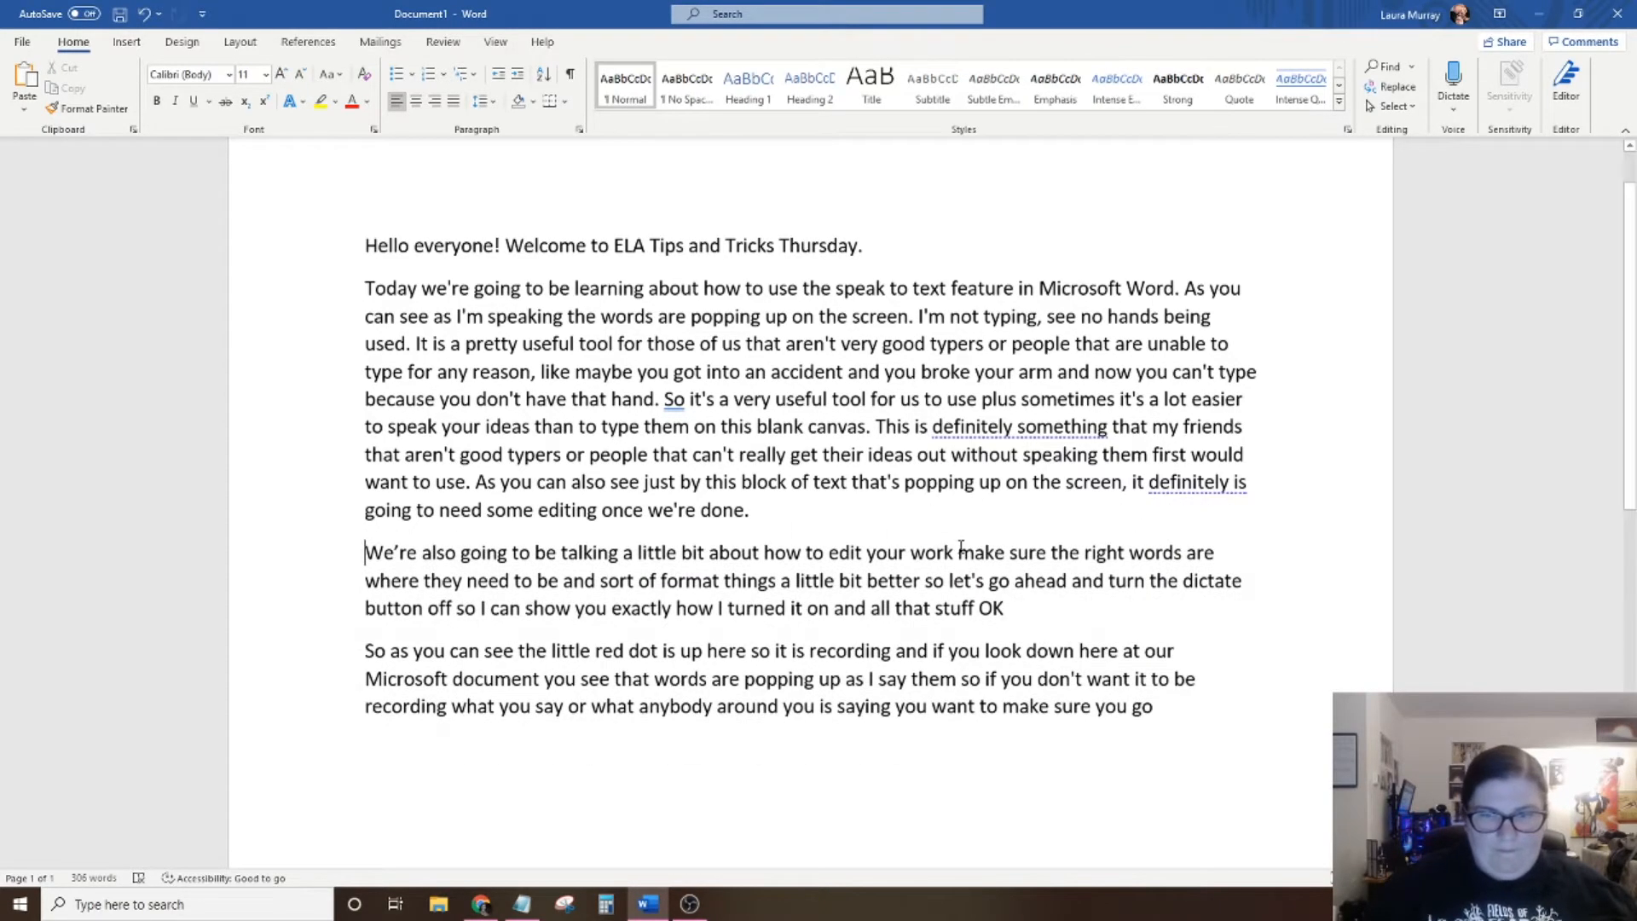
Add ". We want to" after "edit your work" and split the sentence at "better" with a period, replacing "so let's" with "Let's".
click(955, 553)
text(. We want to)
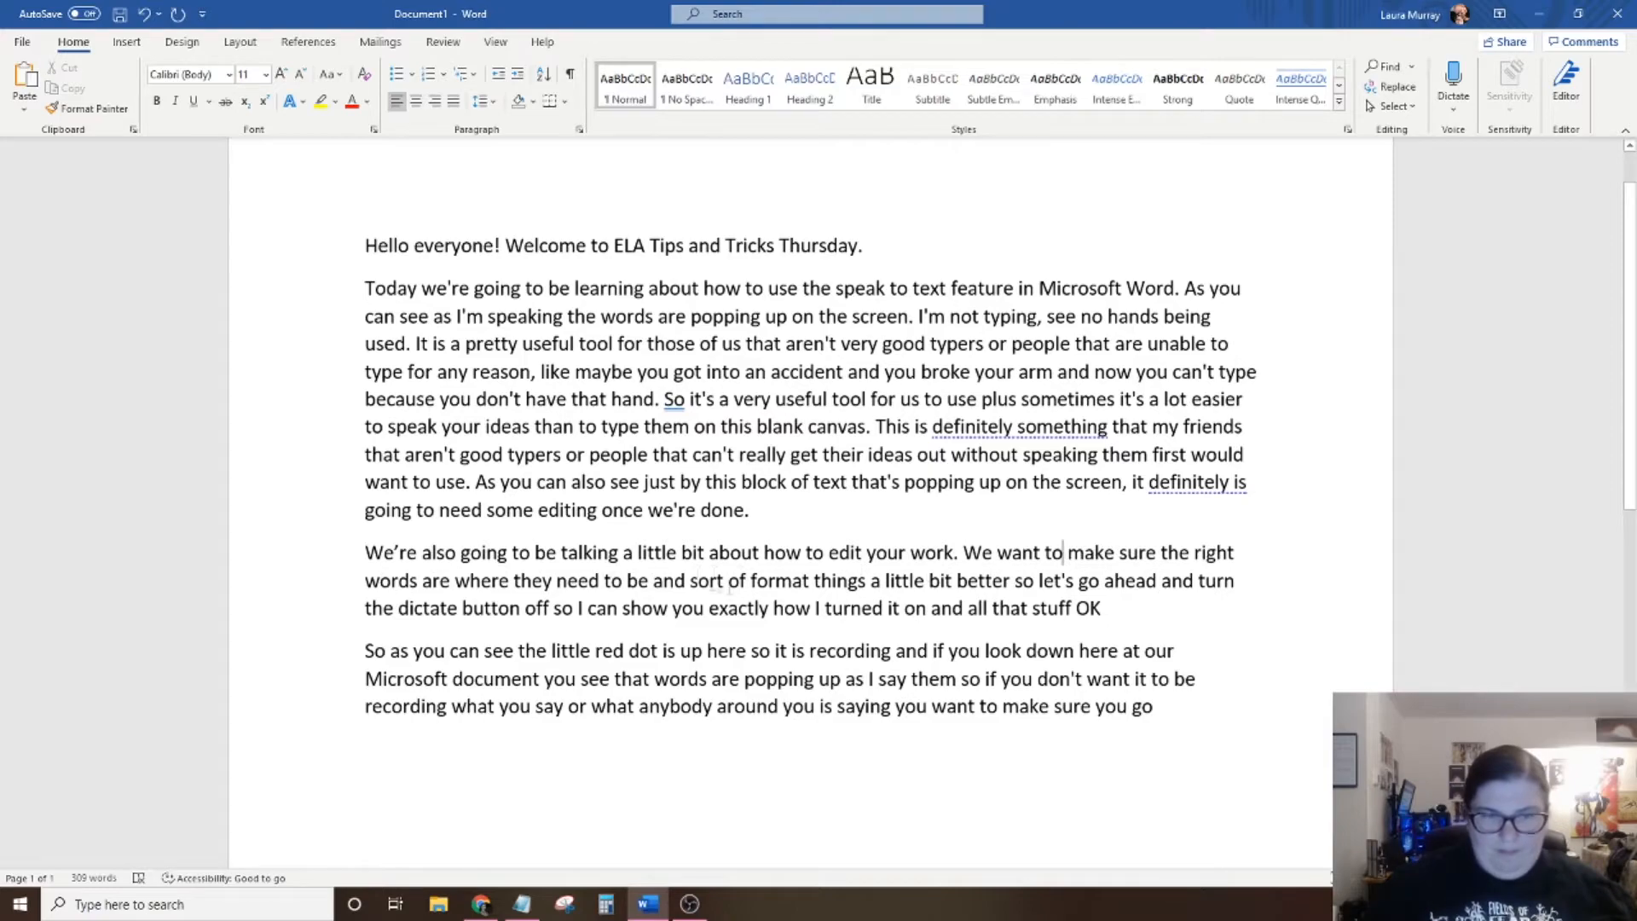
drag(1035, 580, 981, 581)
text(better.)
key(Right)
key(Right)
key(BackSpace)
key(BackSpace)
key(BackSpace)
text(L)
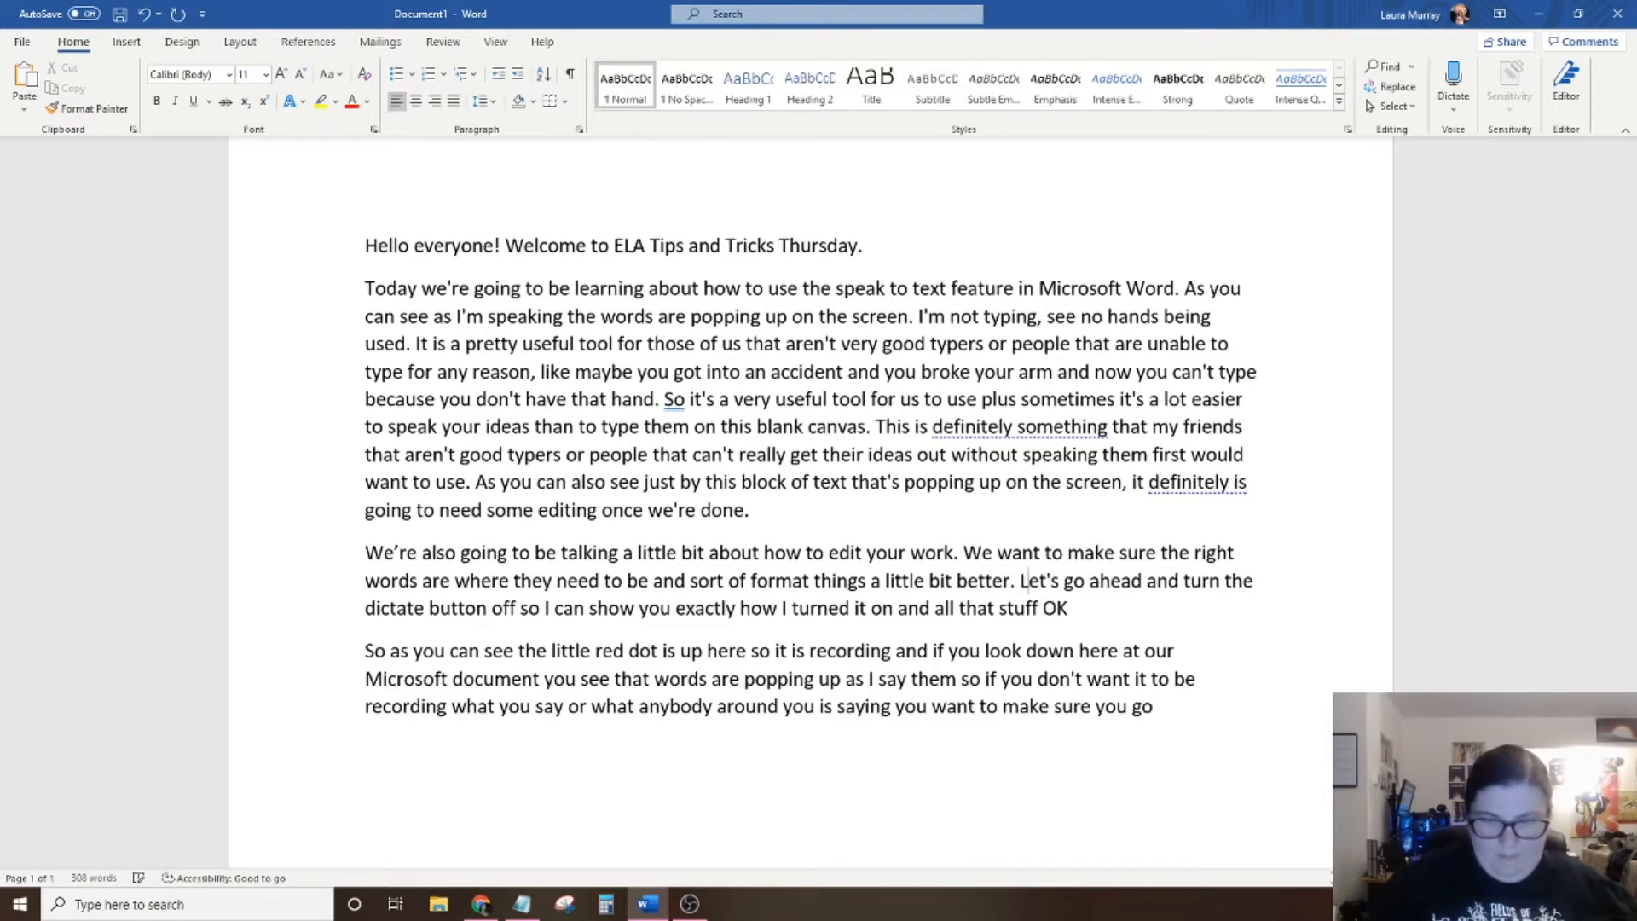
Delete "and all that stuff OK" and end the second body paragraph with a period after "turned it on".
drag(1069, 608, 898, 608)
key(BackSpace)
text(.)
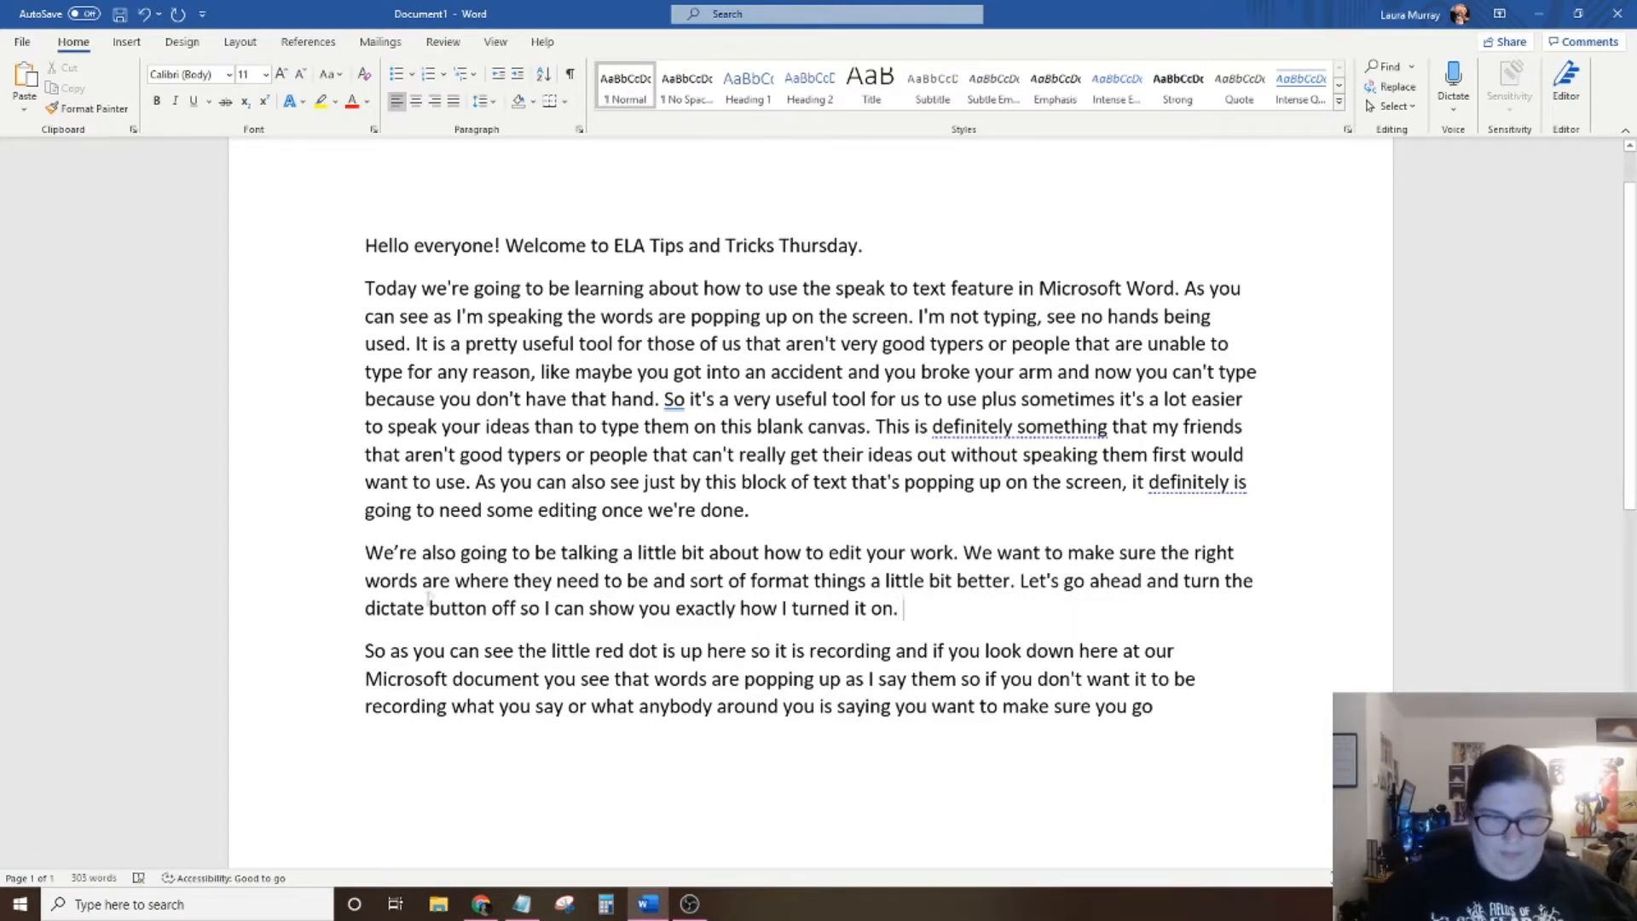
In the last paragraph, add commas after "up here" and "say them", and finish the text with "back up here and click it off!".
click(751, 652)
text(,)
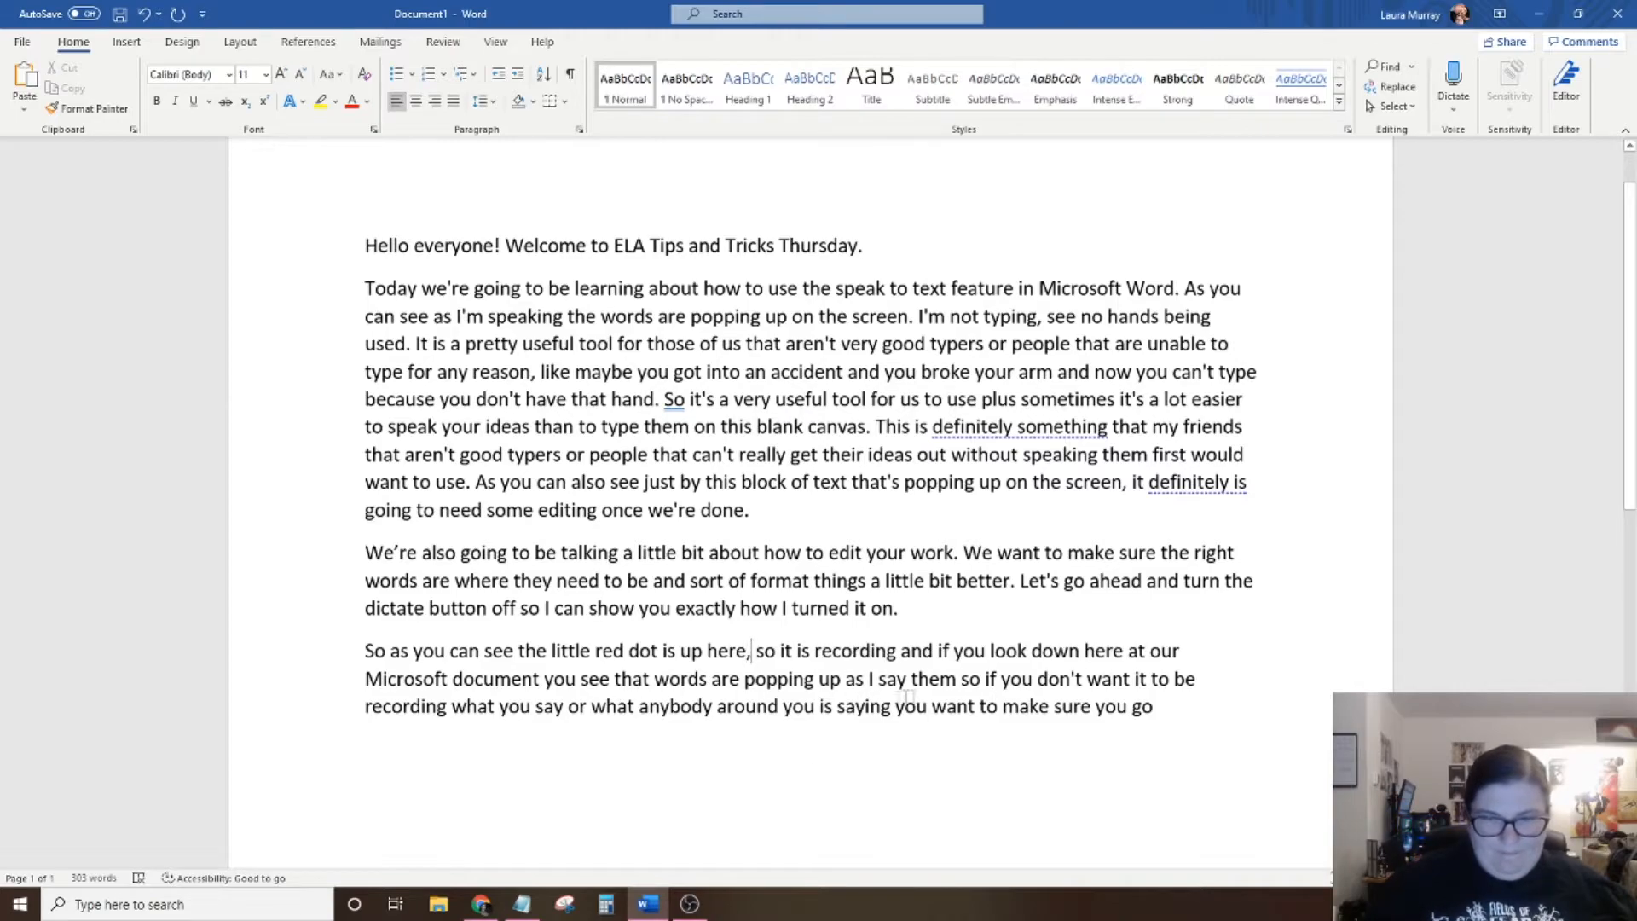
click(960, 679)
key(BackSpace)
text(,)
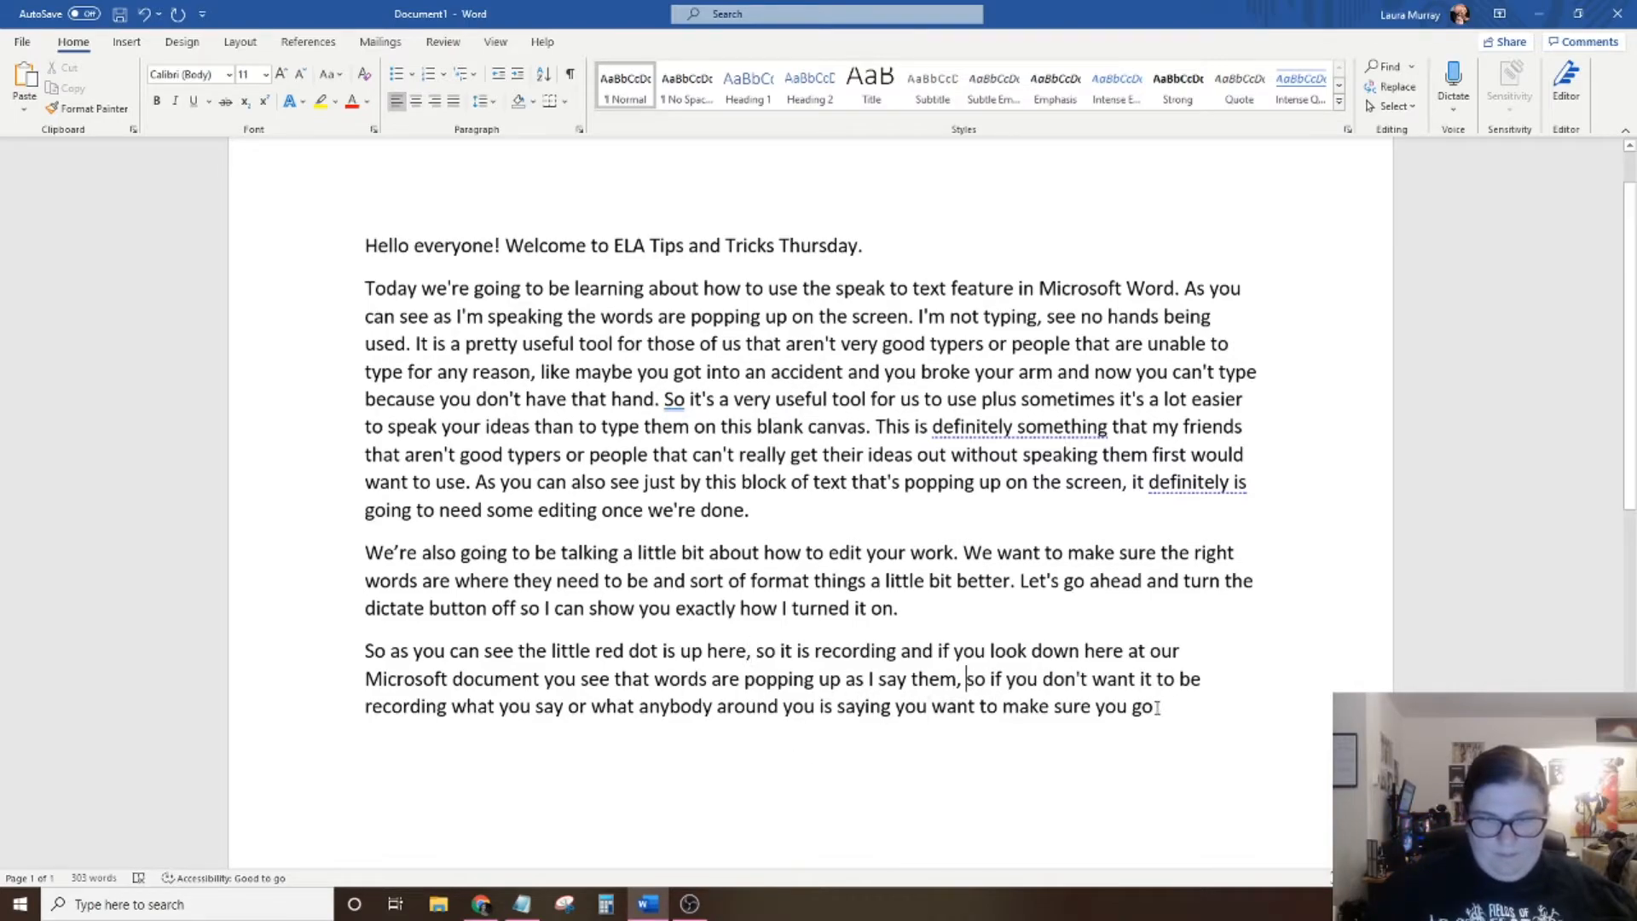
click(1156, 707)
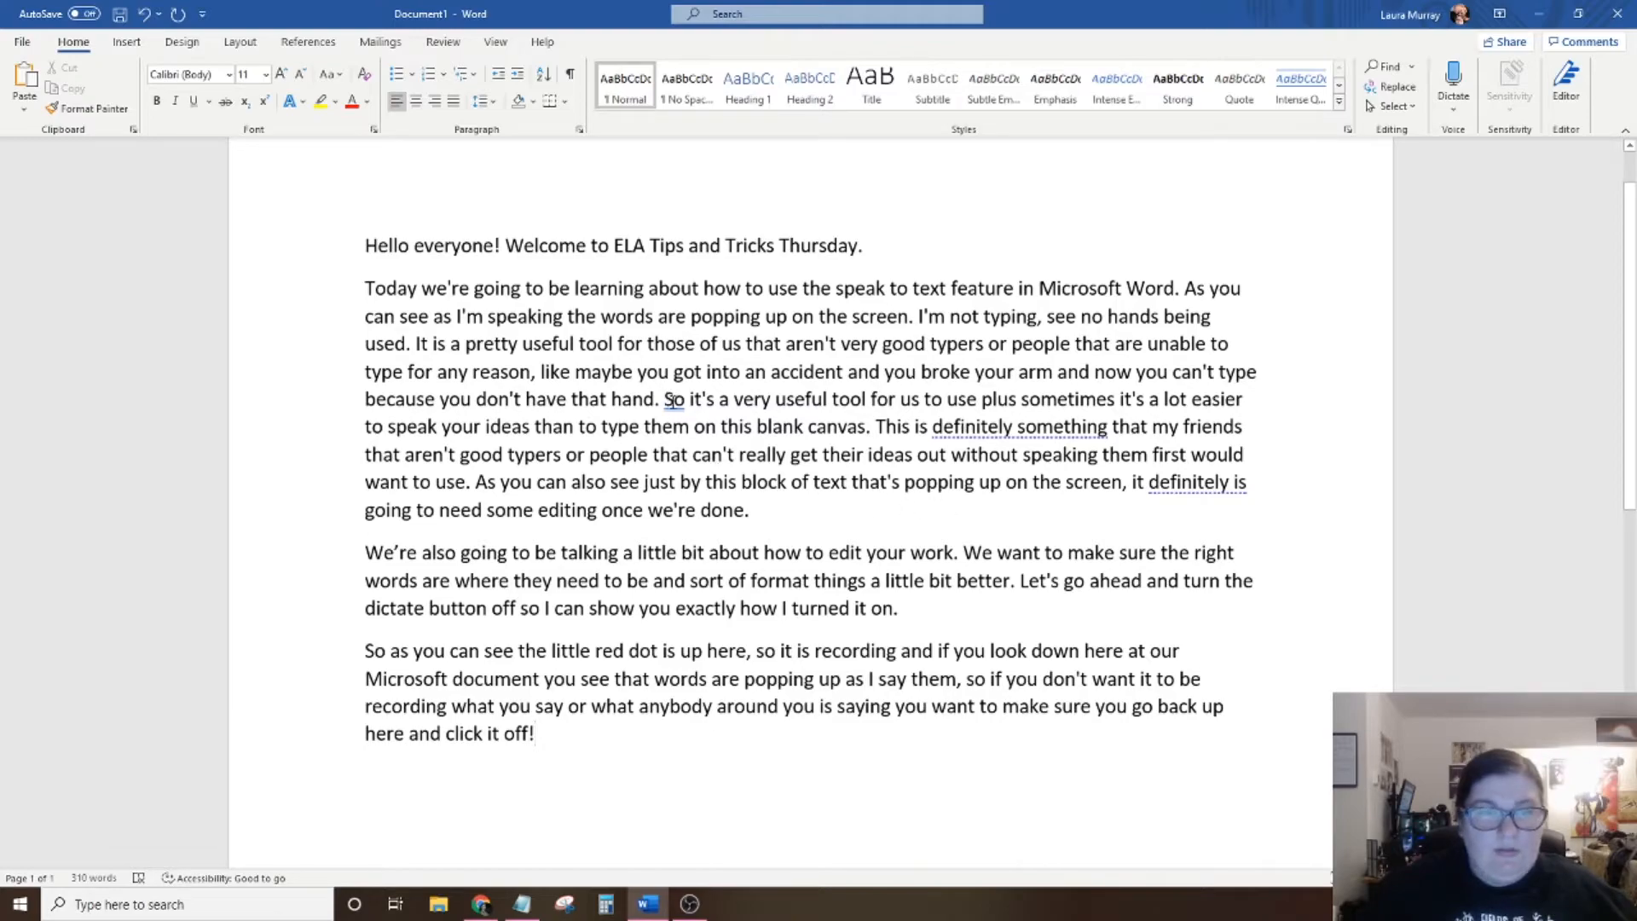
Accept the proofing suggestions "So," for "So", "something" for "definitely something", and "is" for "definitely is".
right_click(673, 401)
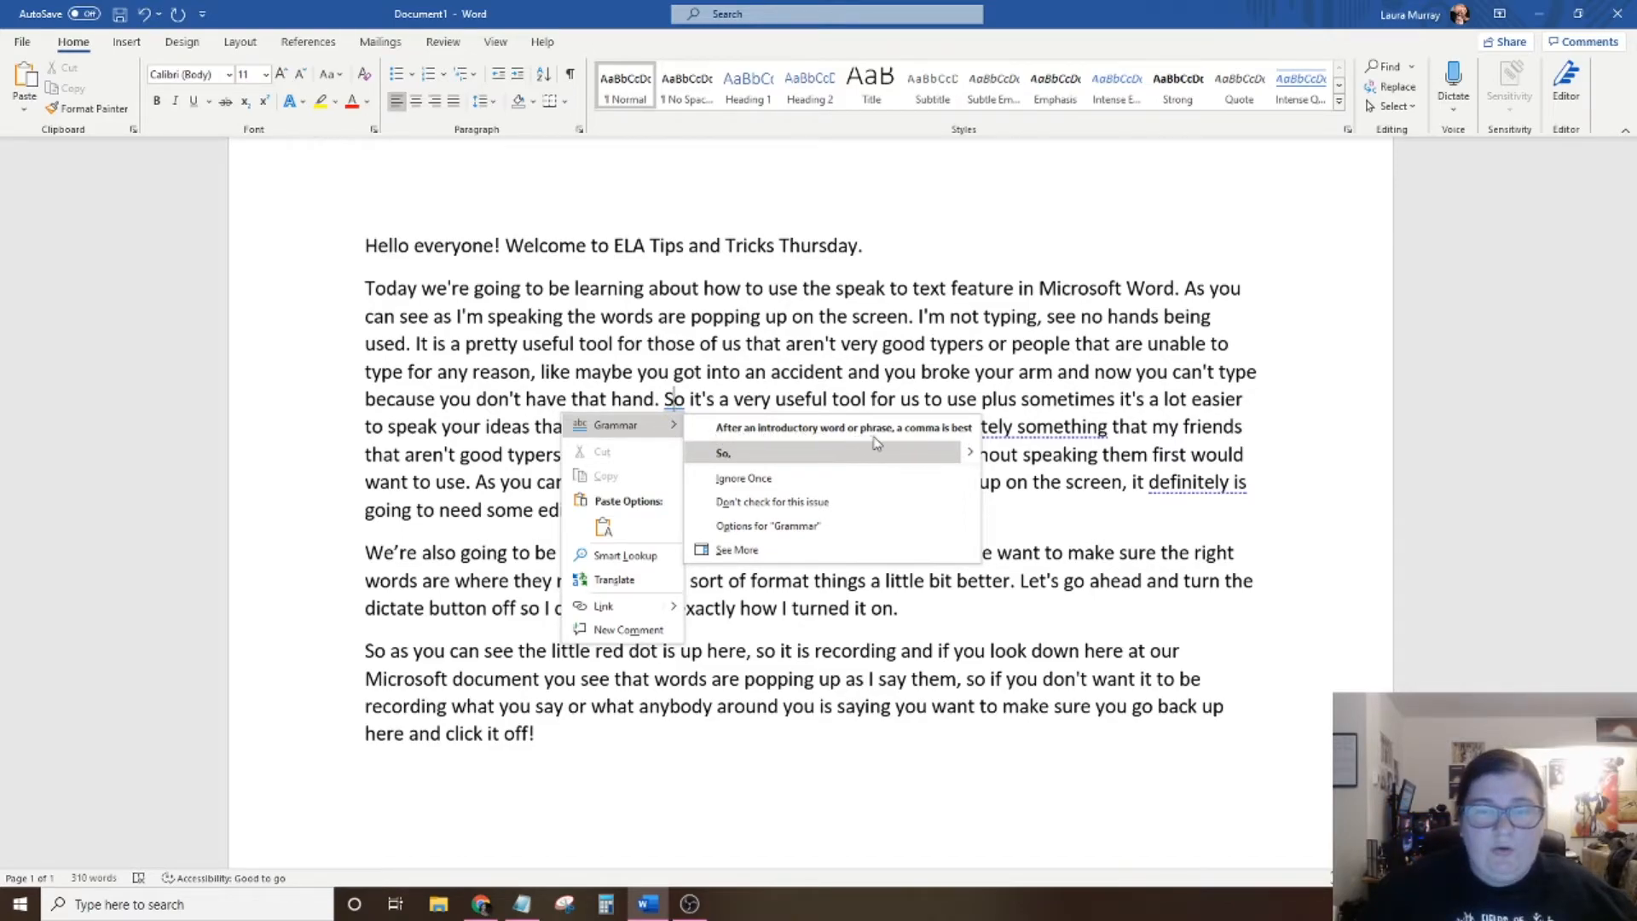
click(723, 452)
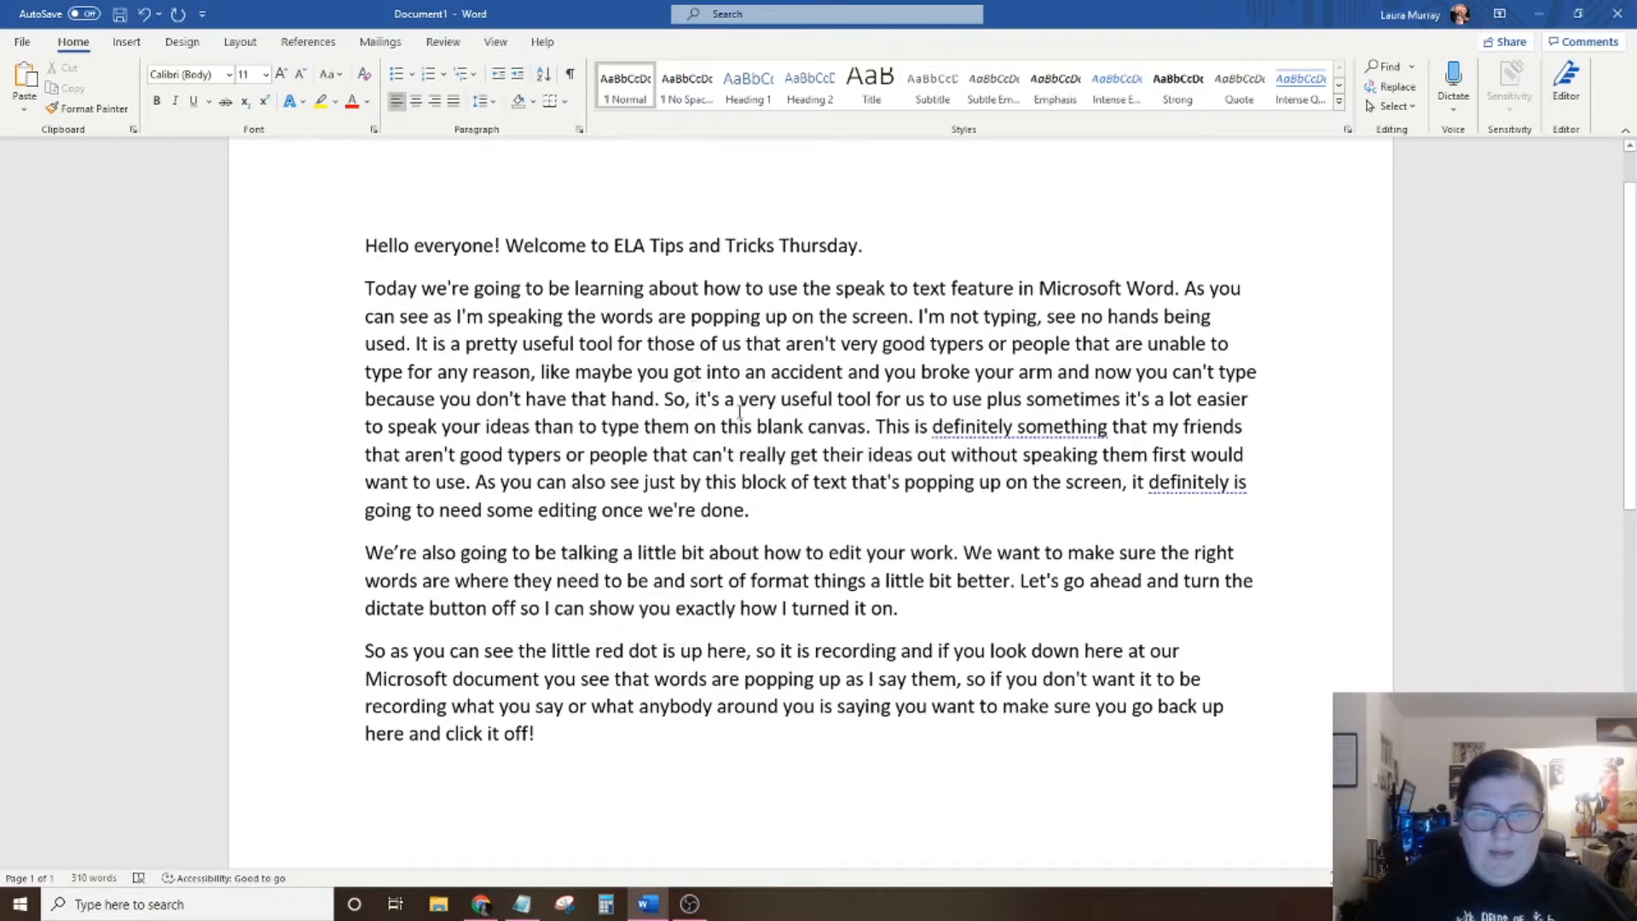
right_click(1004, 431)
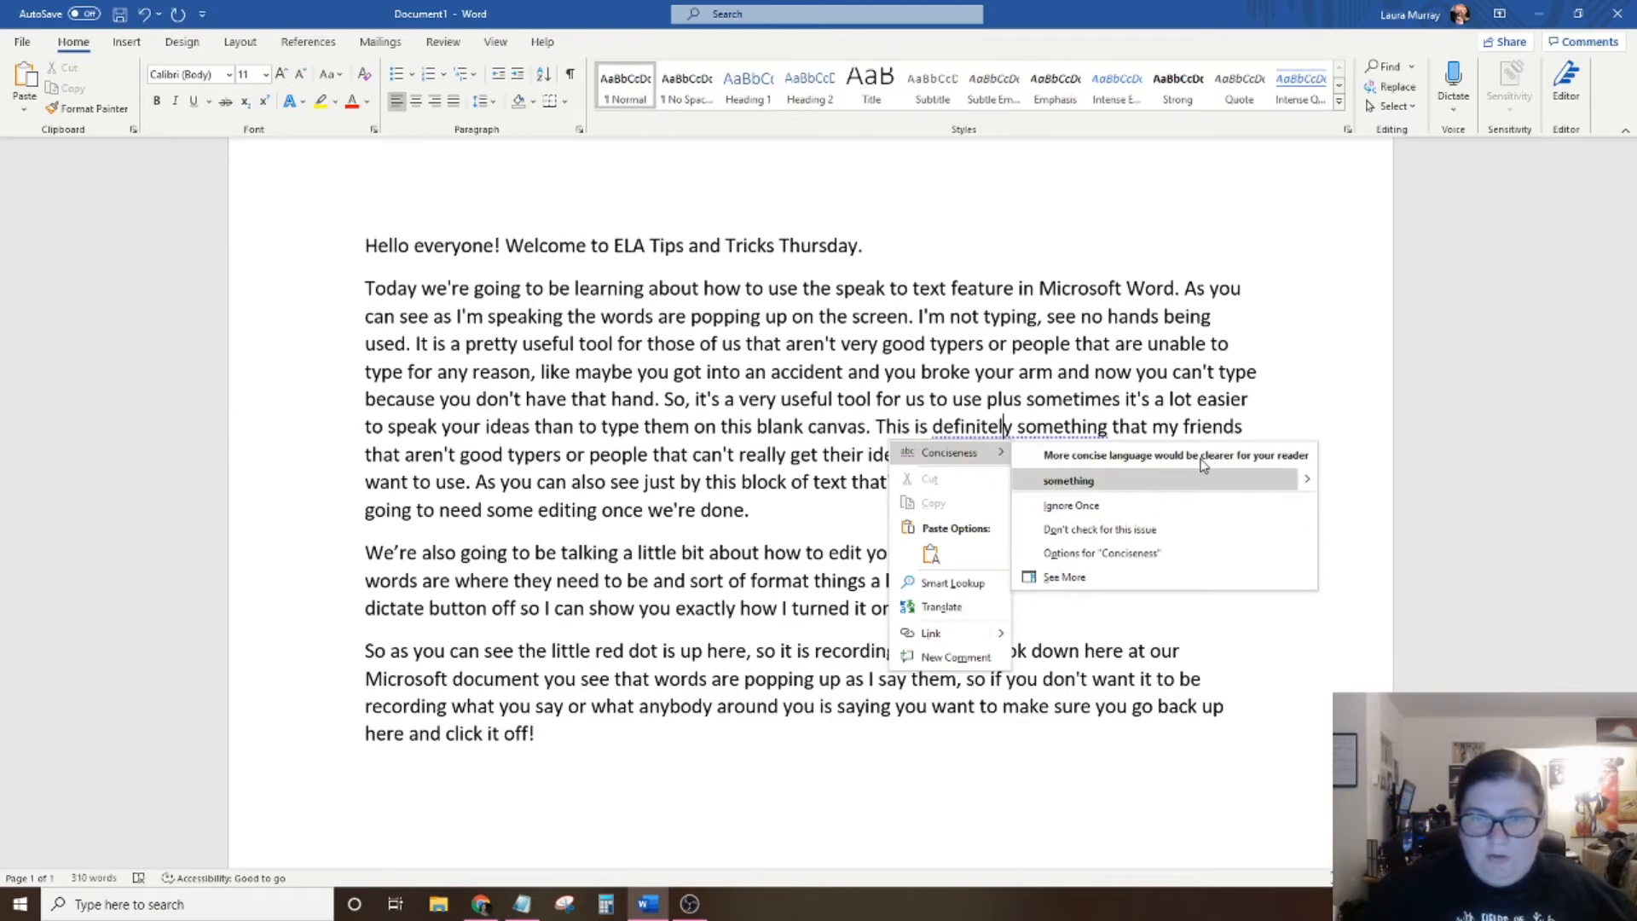
click(1069, 482)
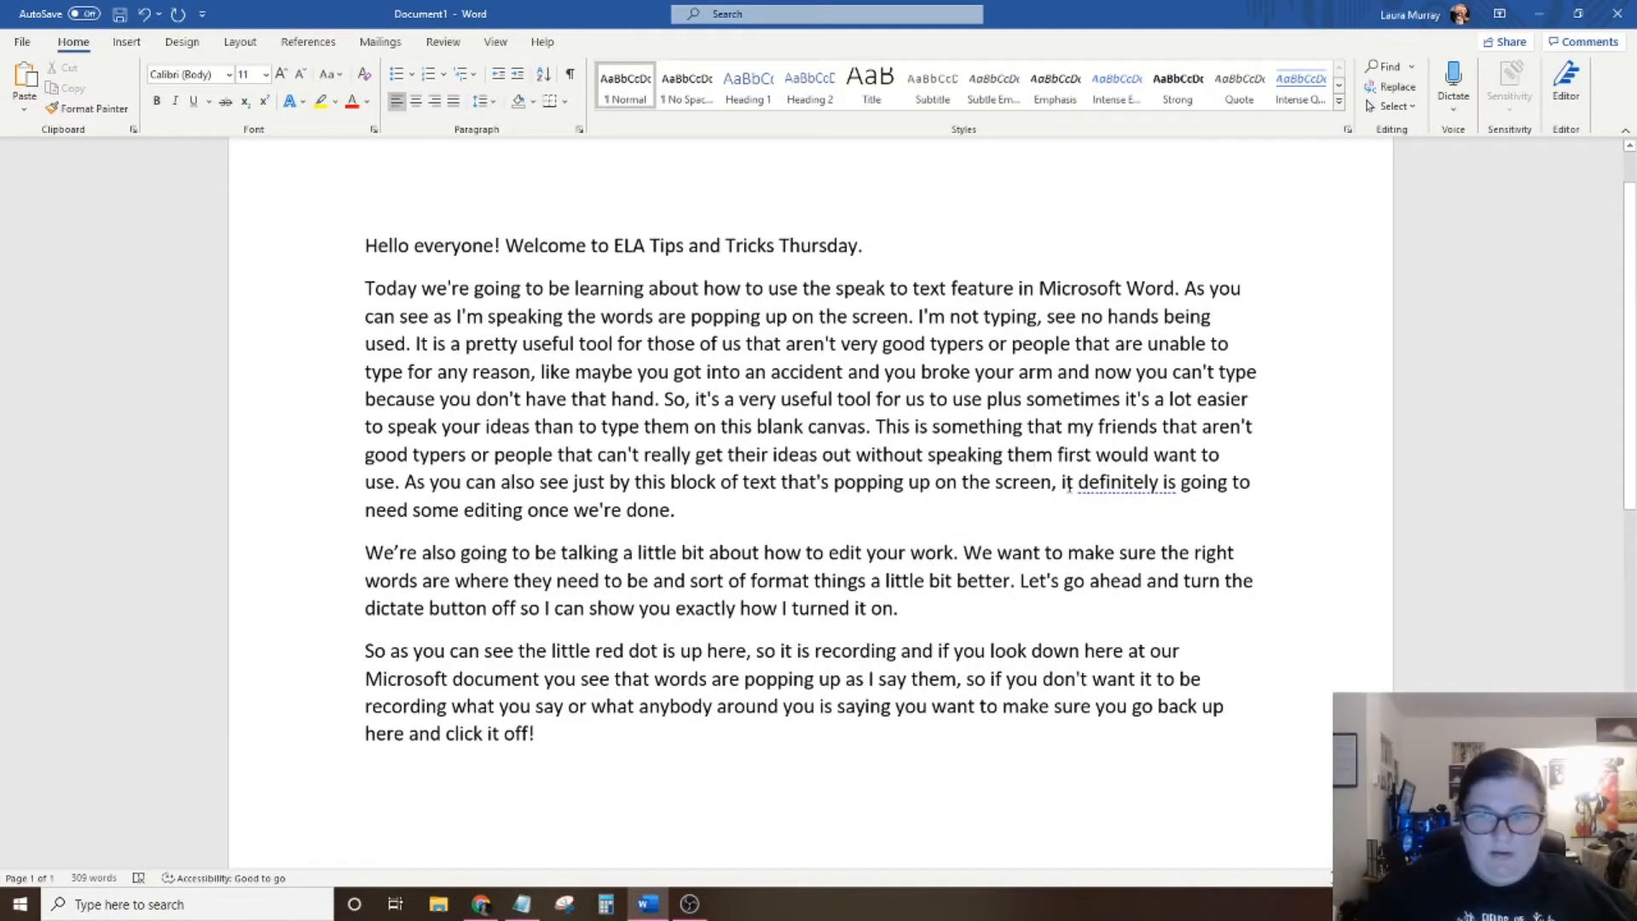
right_click(1145, 479)
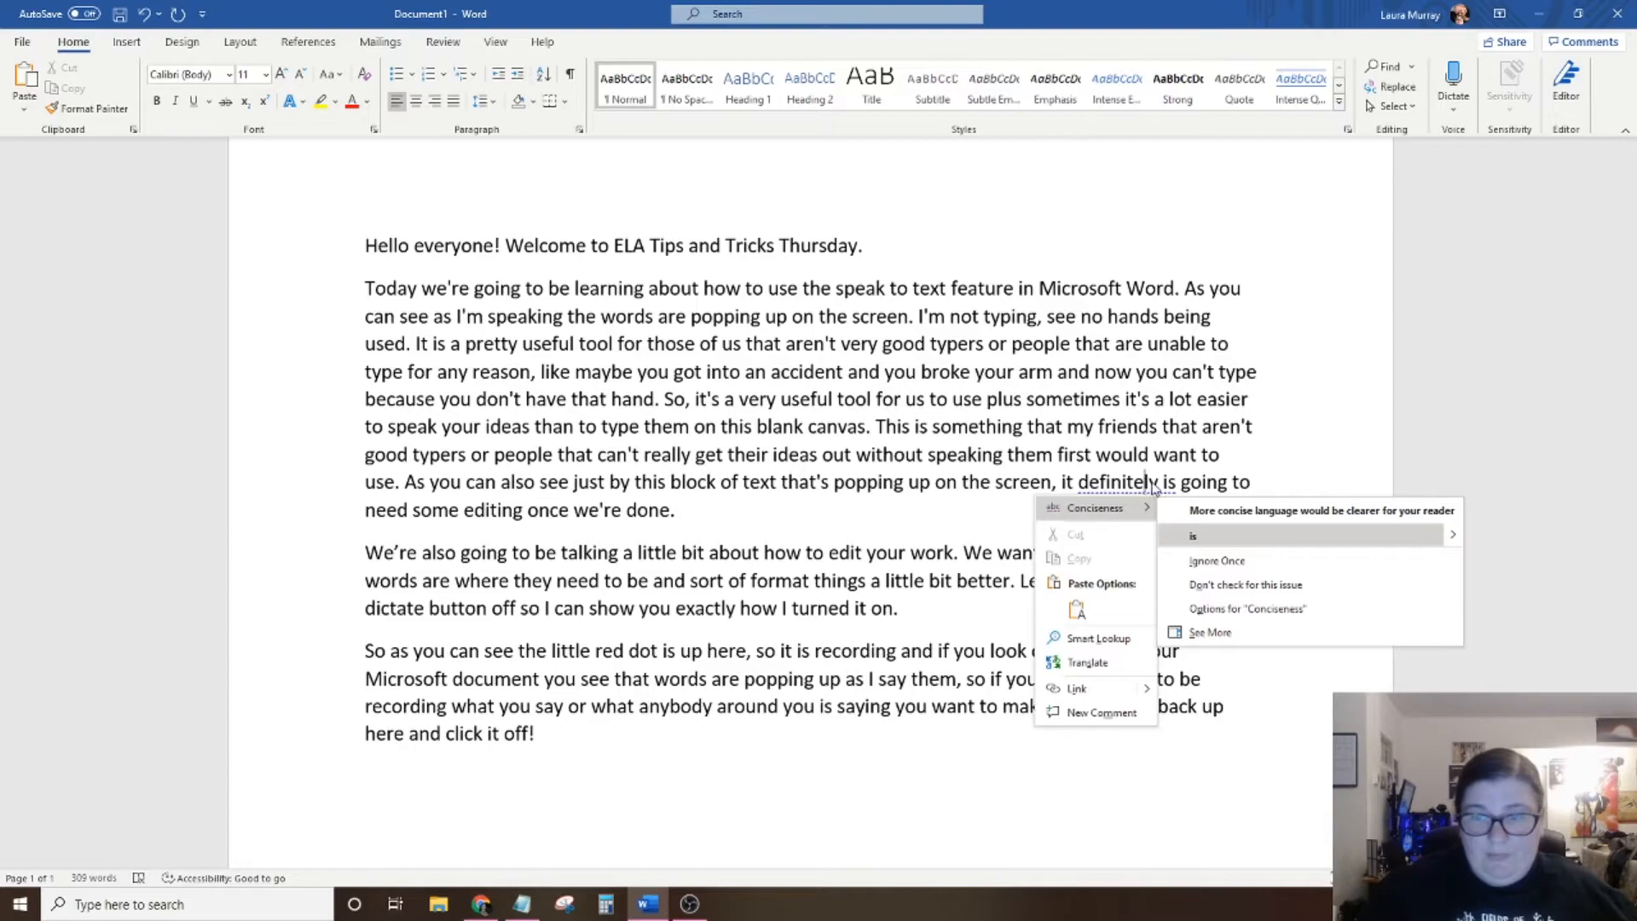
click(1219, 537)
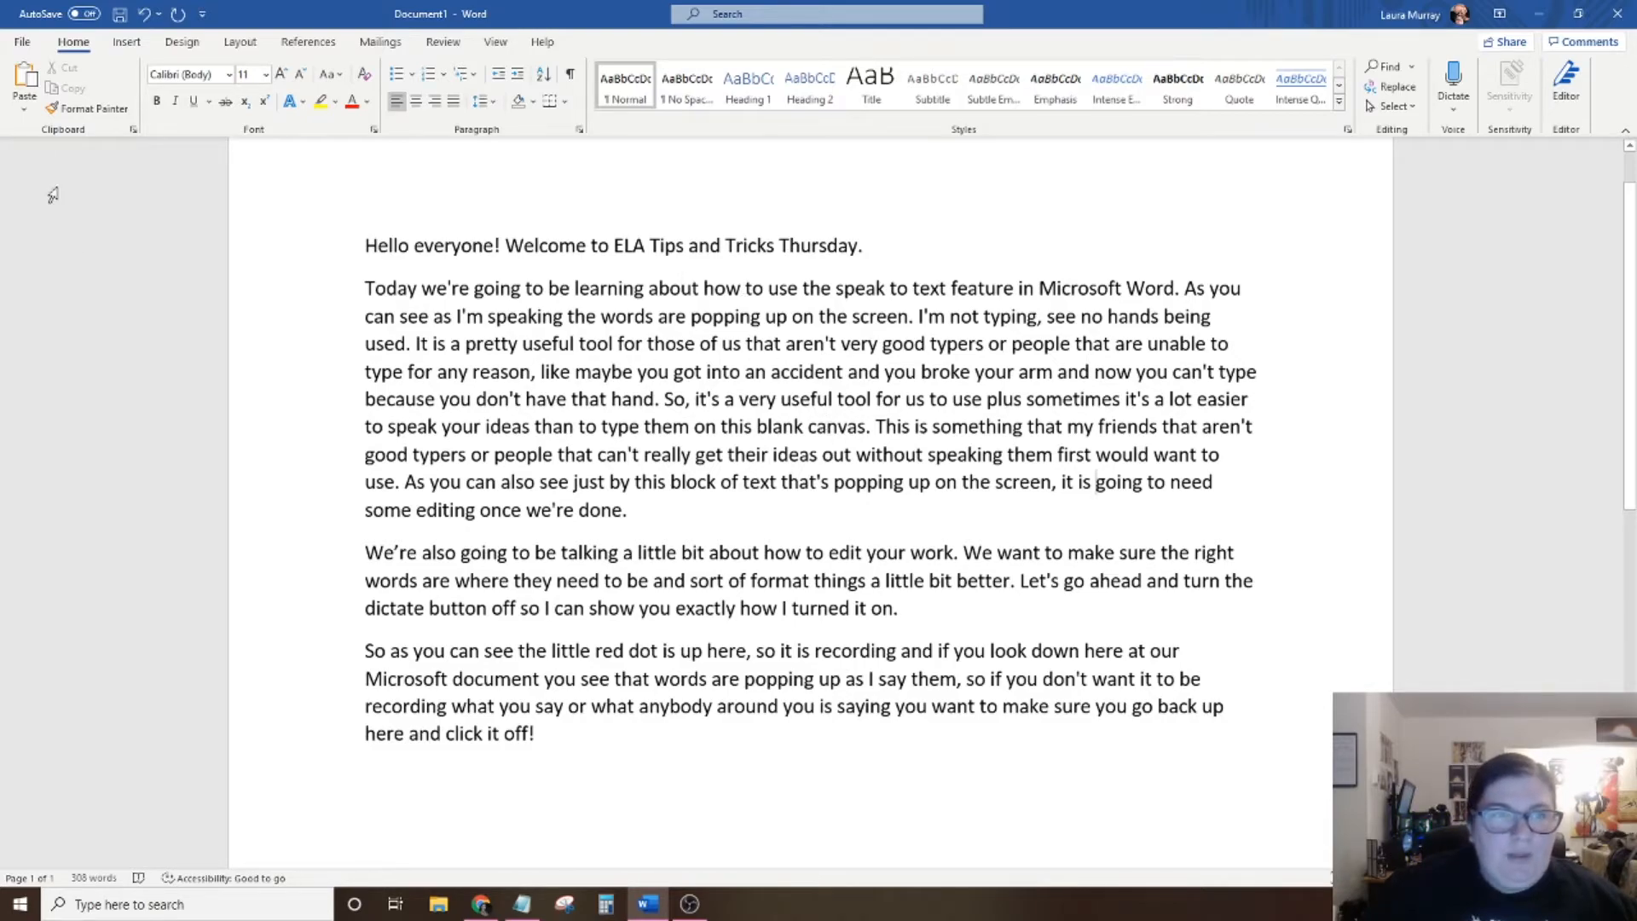
Run the Editor check on the document for spelling, grammar and writing suggestions.
click(444, 45)
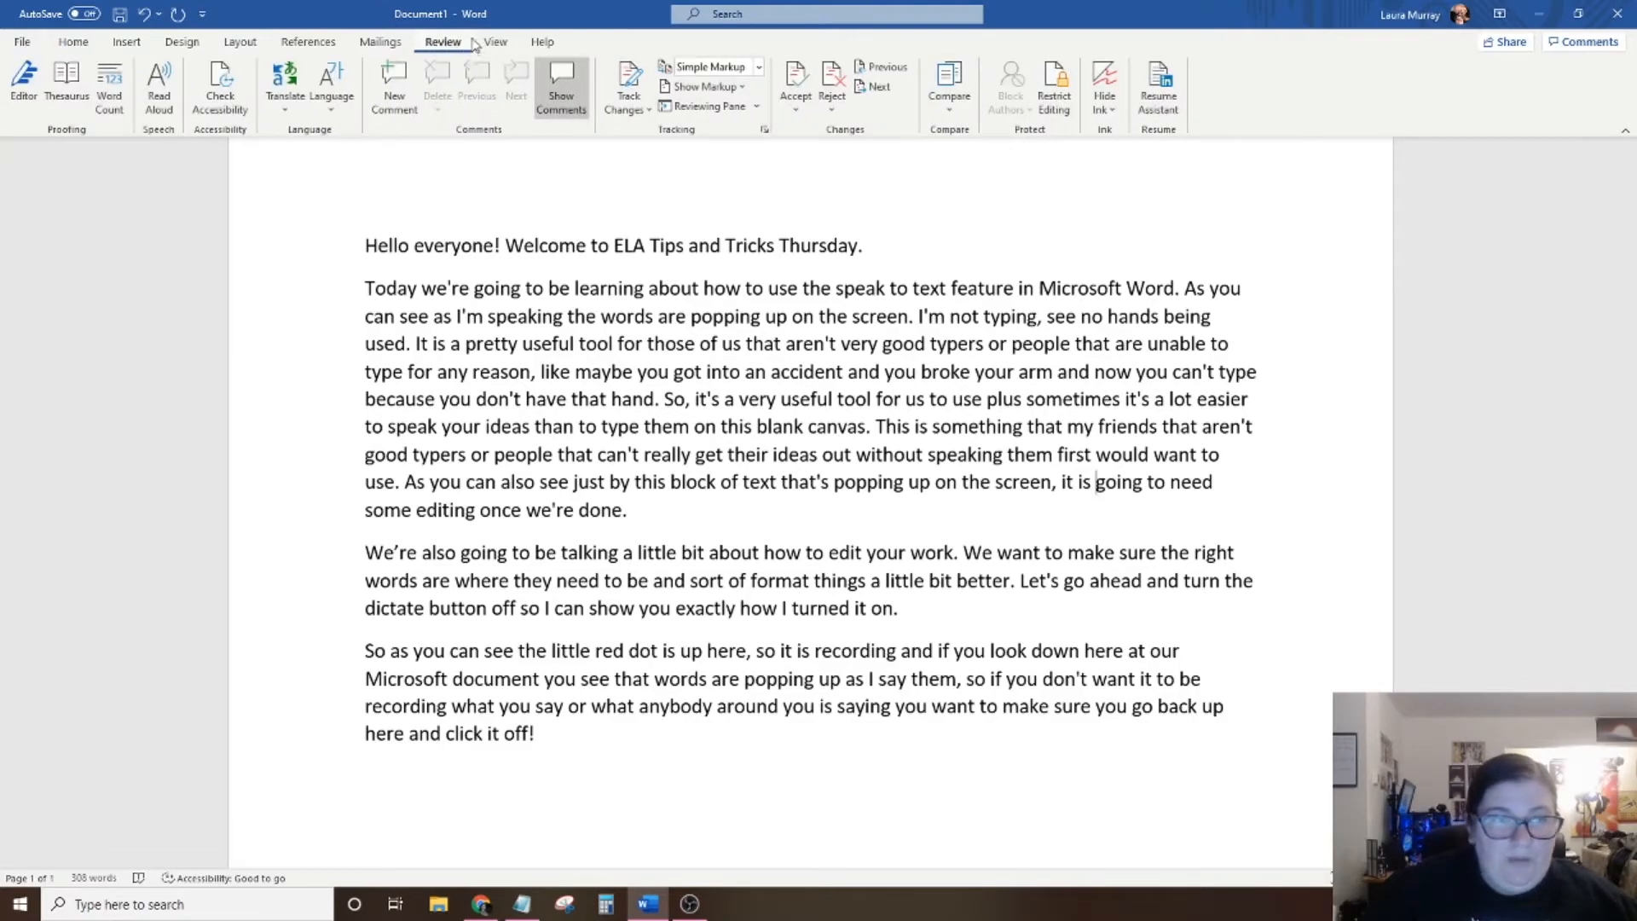
click(23, 84)
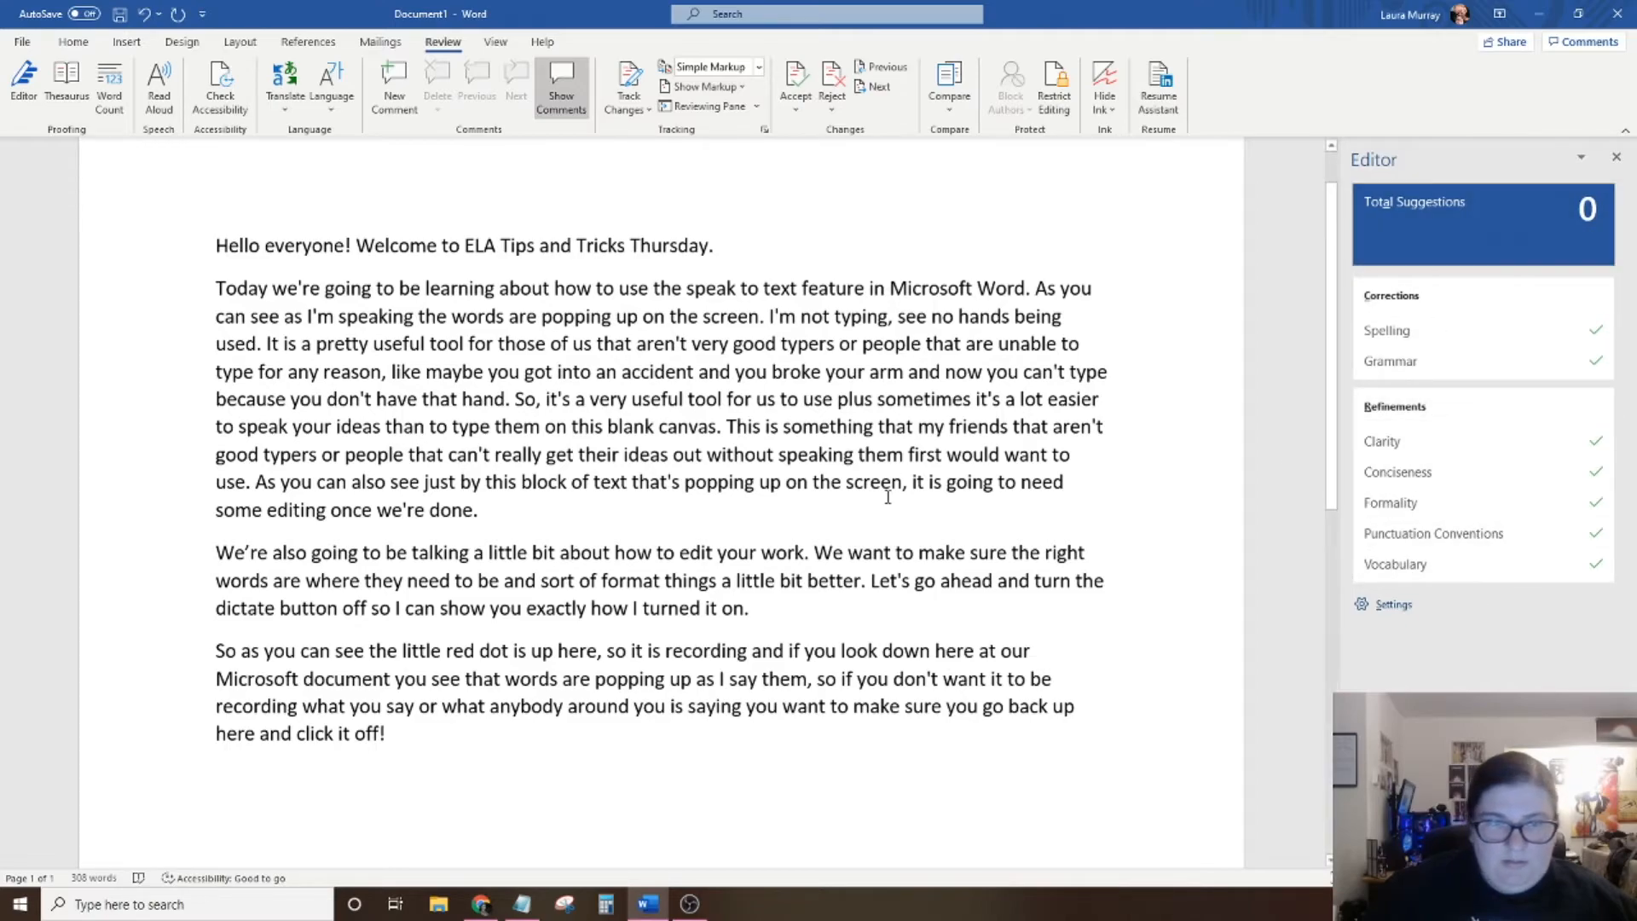
Introduce deliberate spelling errors by changing "accident" to "accidnt" and the first "popping" to "poping".
click(673, 371)
key(BackSpace)
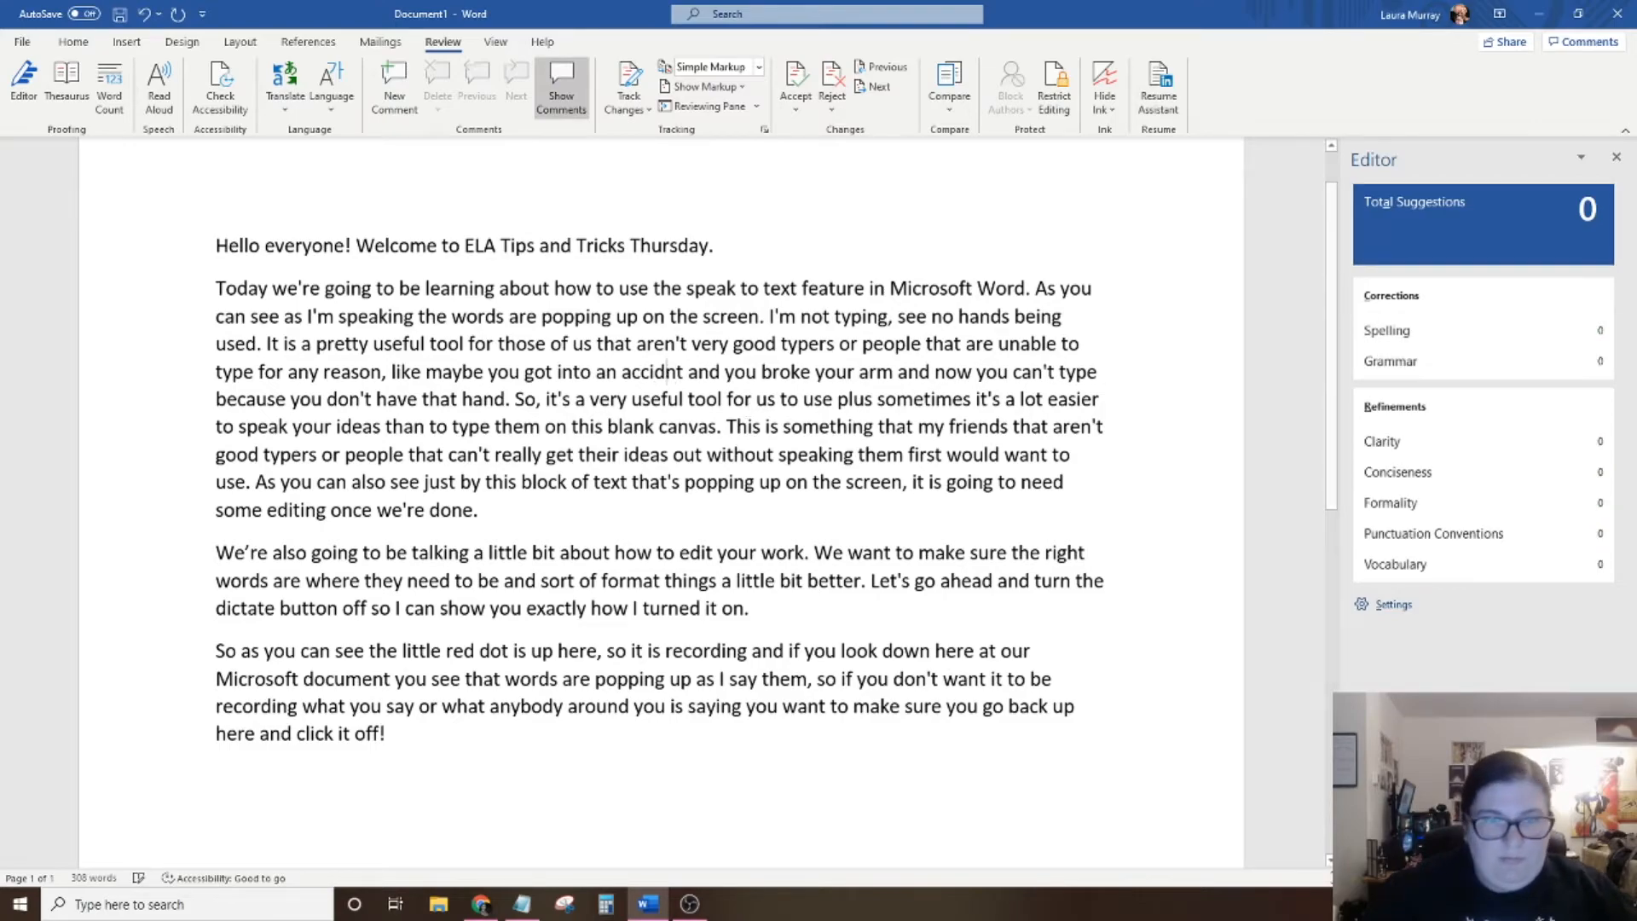
click(564, 317)
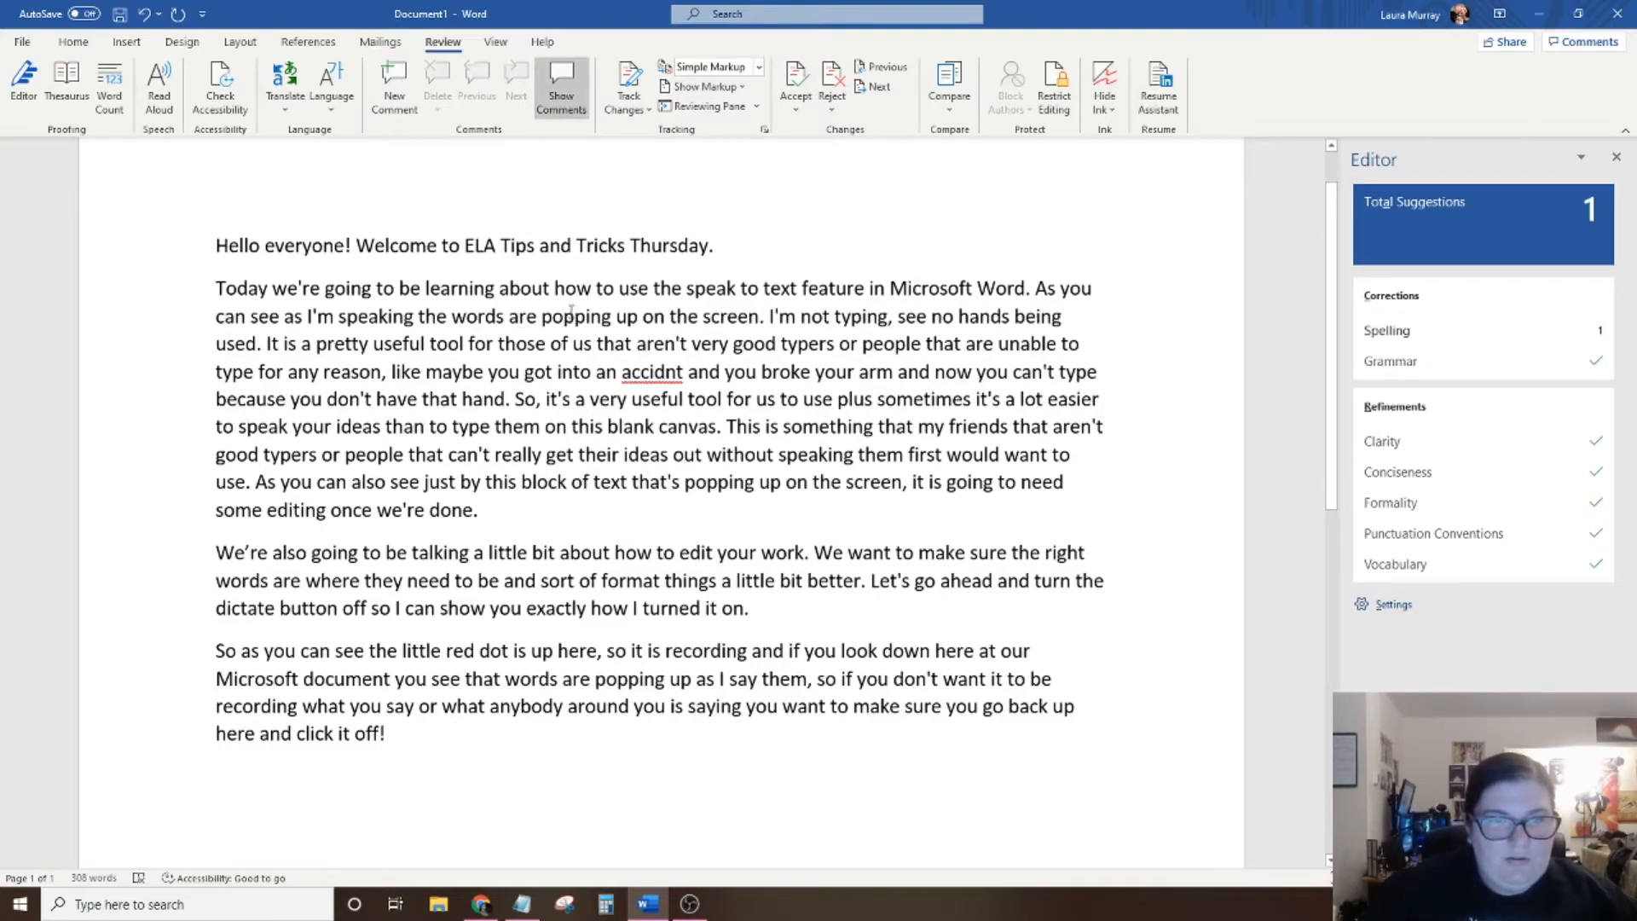
key(BackSpace)
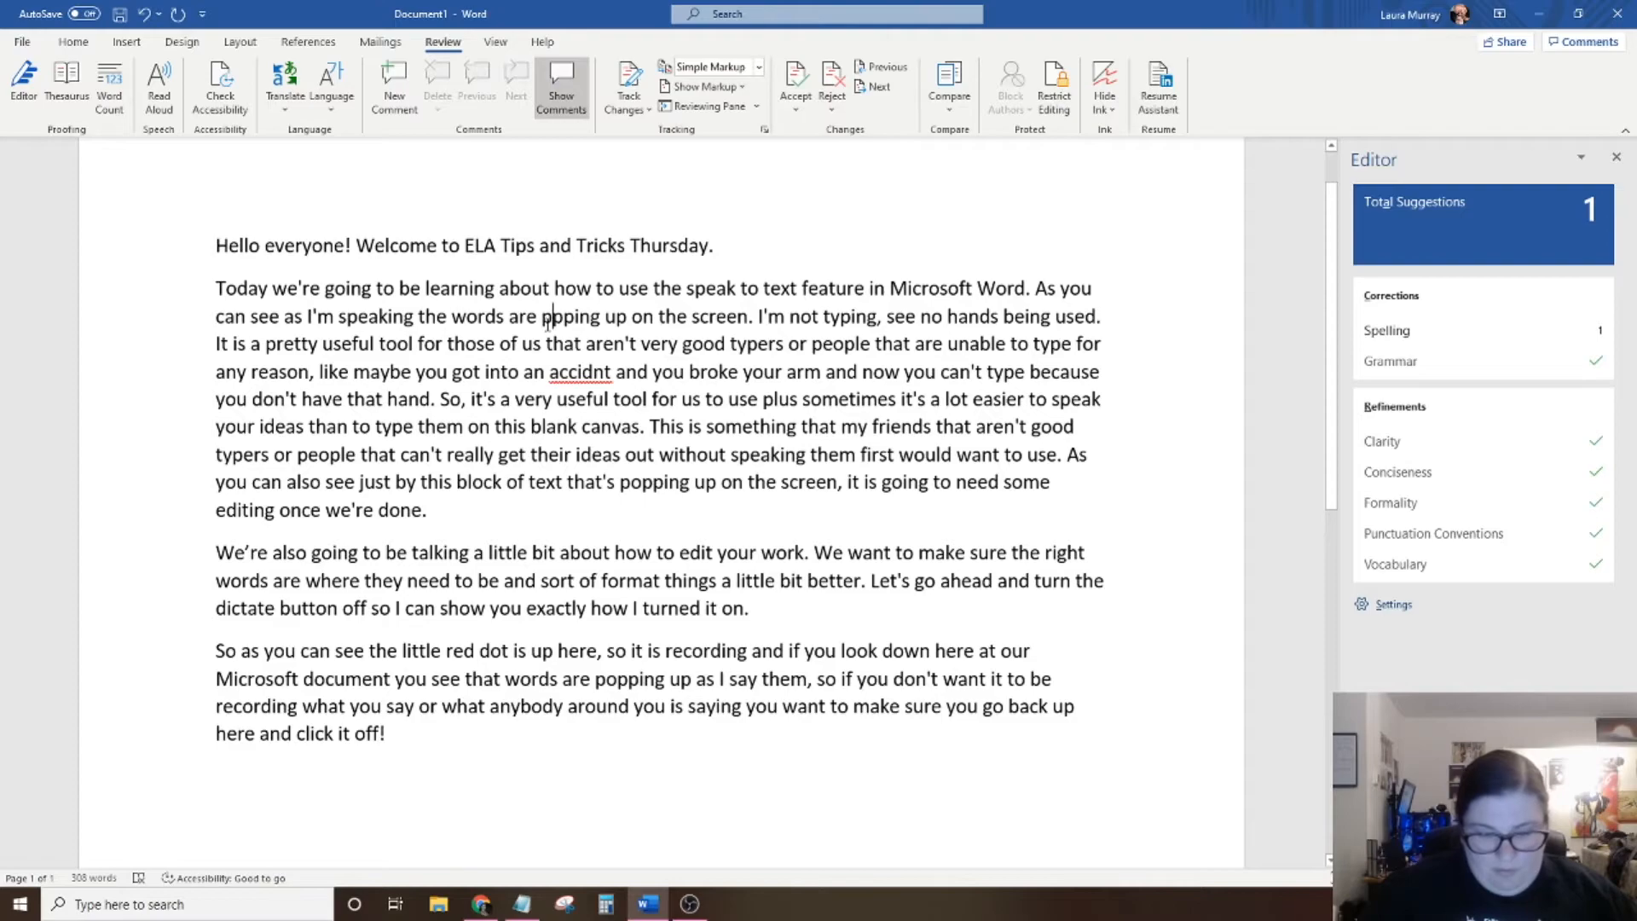
text(o)
key(Right)
key(BackSpace)
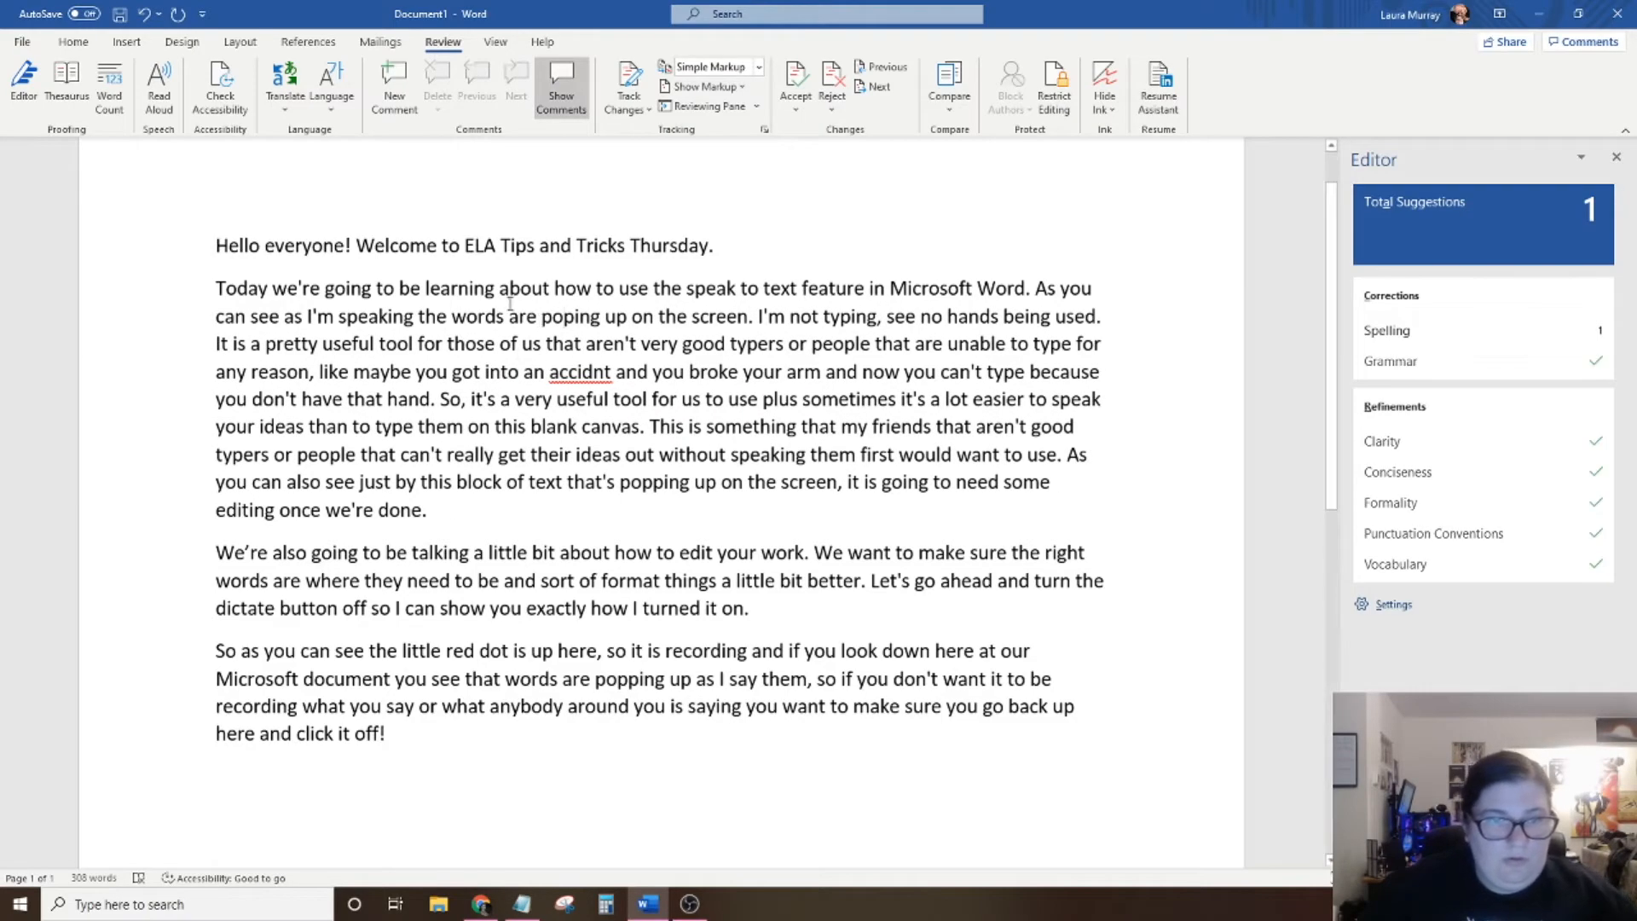
Introduce more deliberate errors by joining "about how" into "abouthow" and deleting the comma after "So" in "So, it's".
click(554, 288)
key(BackSpace)
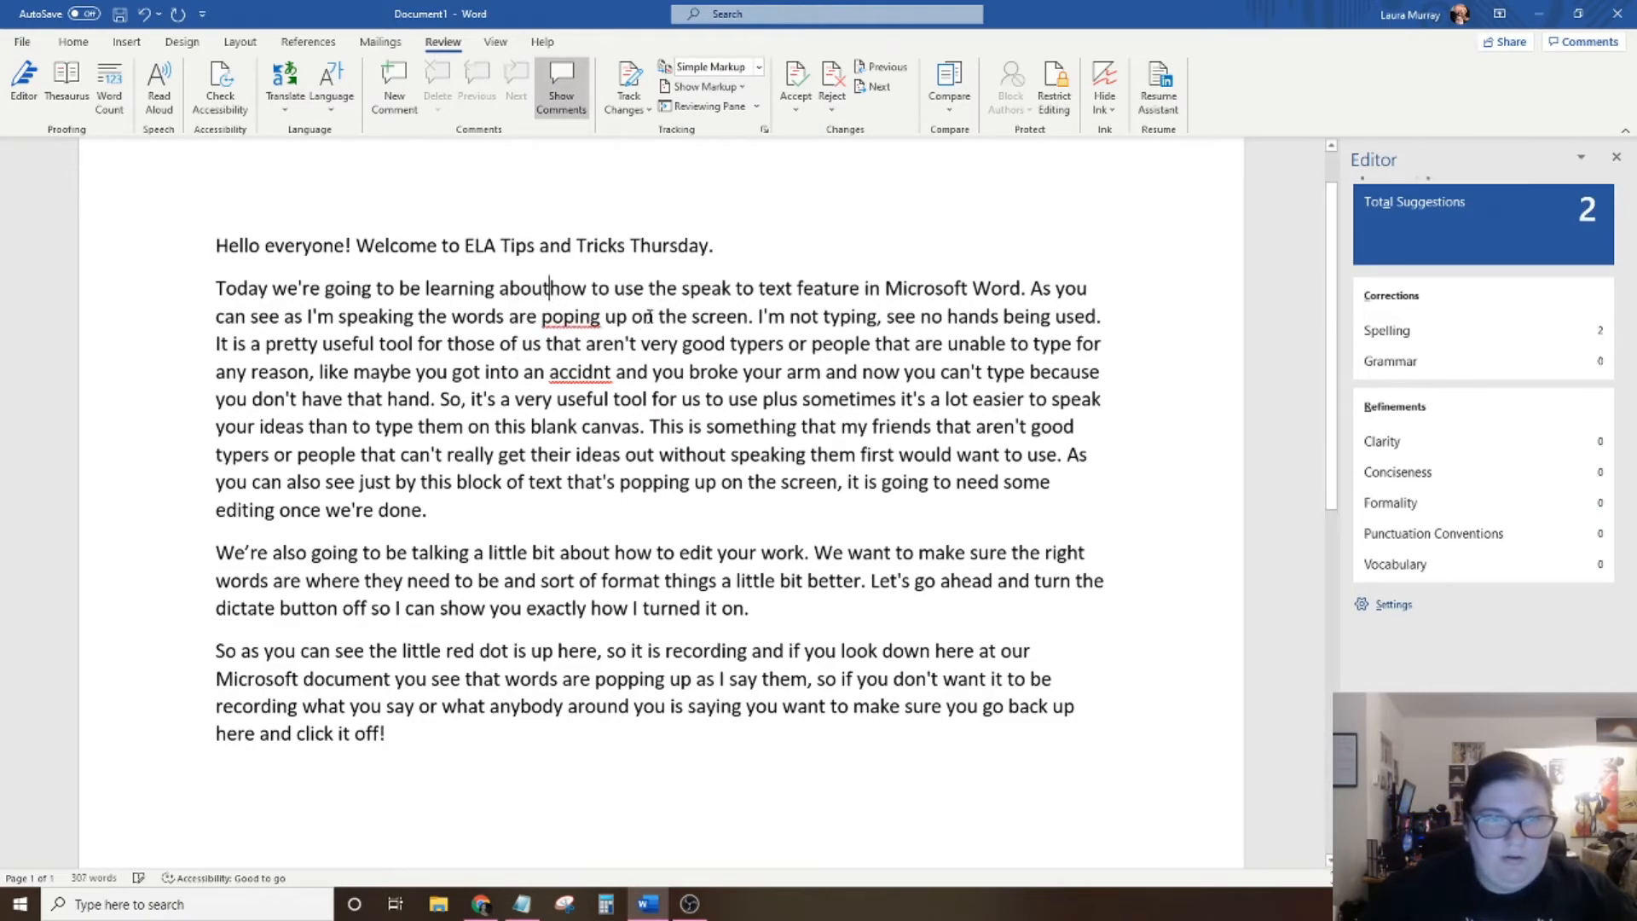
click(467, 401)
key(BackSpace)
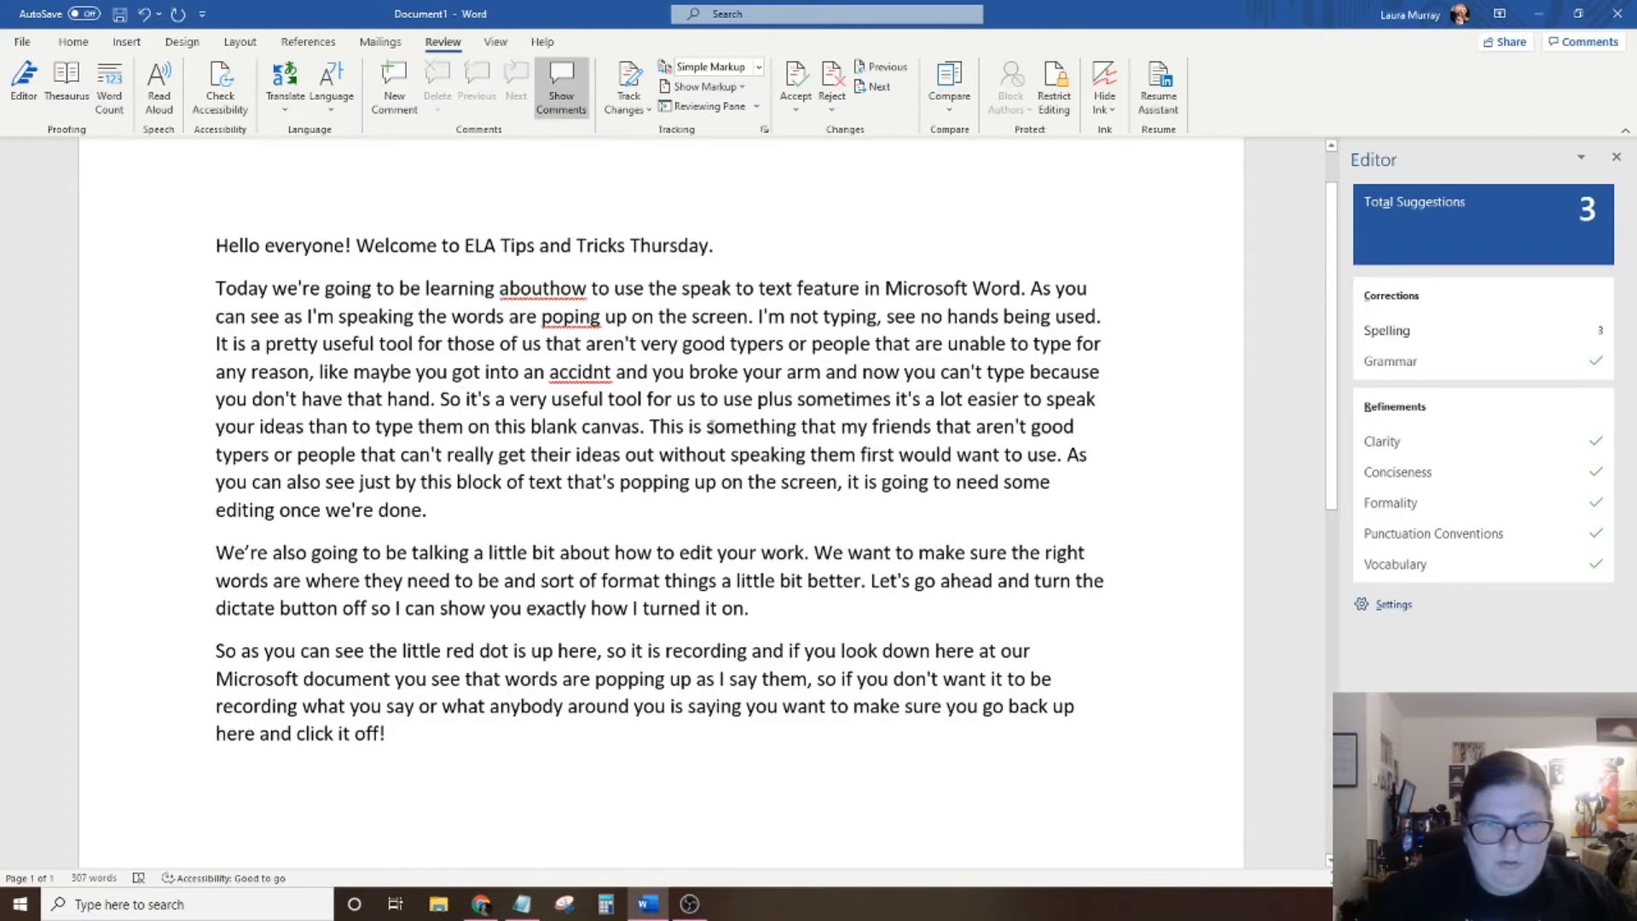
Insert the word "definitely" before "something" in the sentence "This is something that my friends".
click(710, 425)
text(defini)
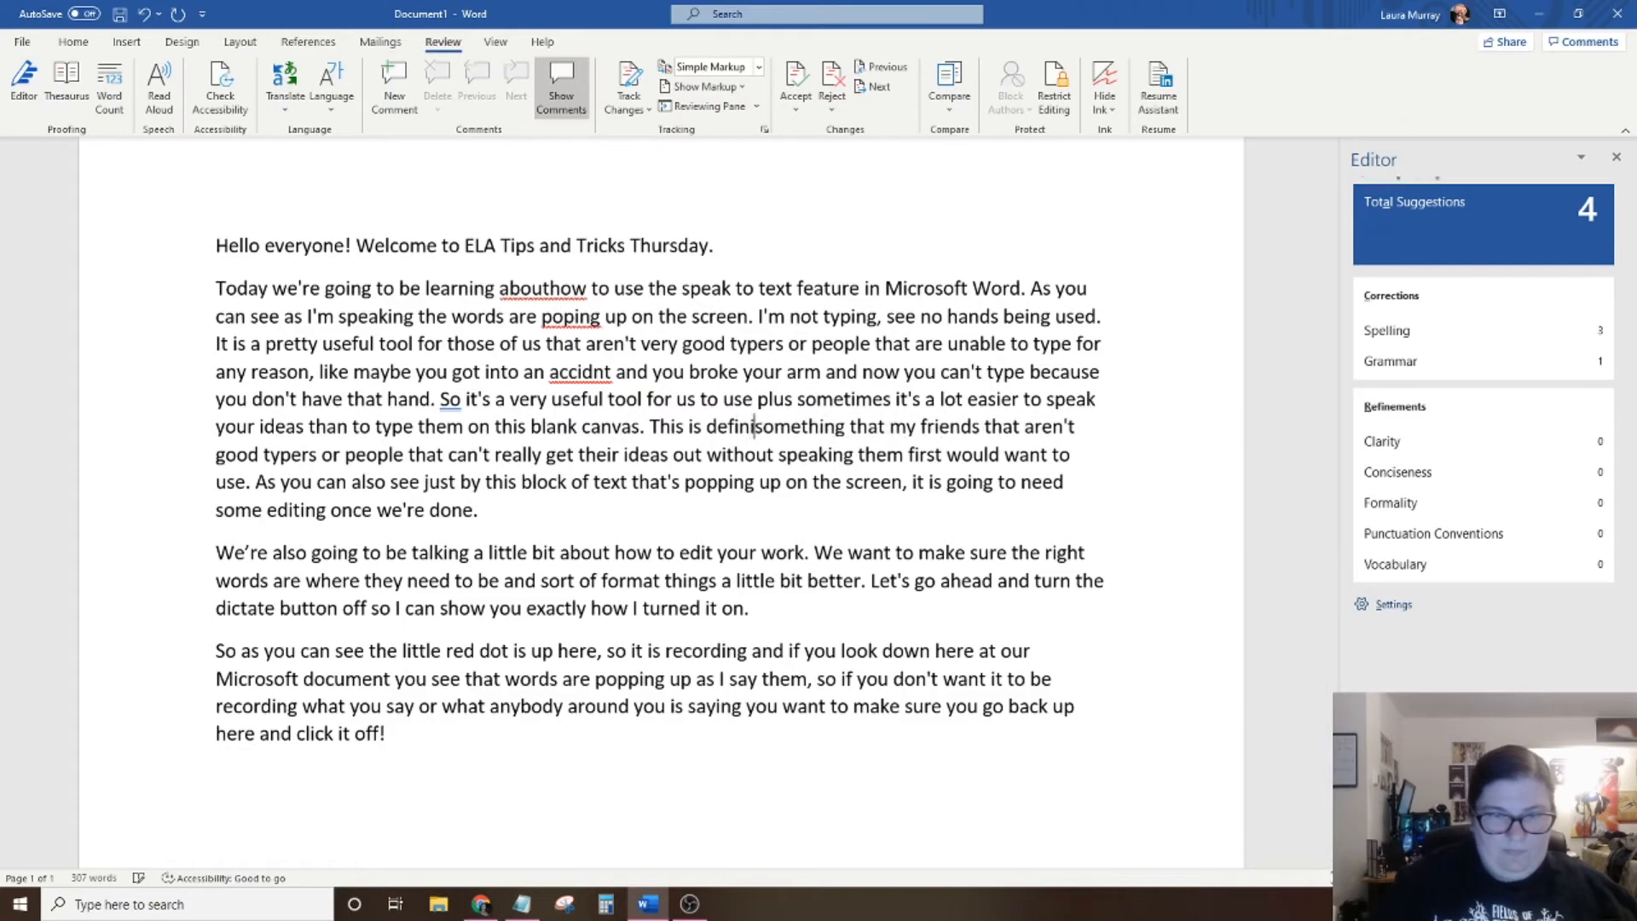
text(tely)
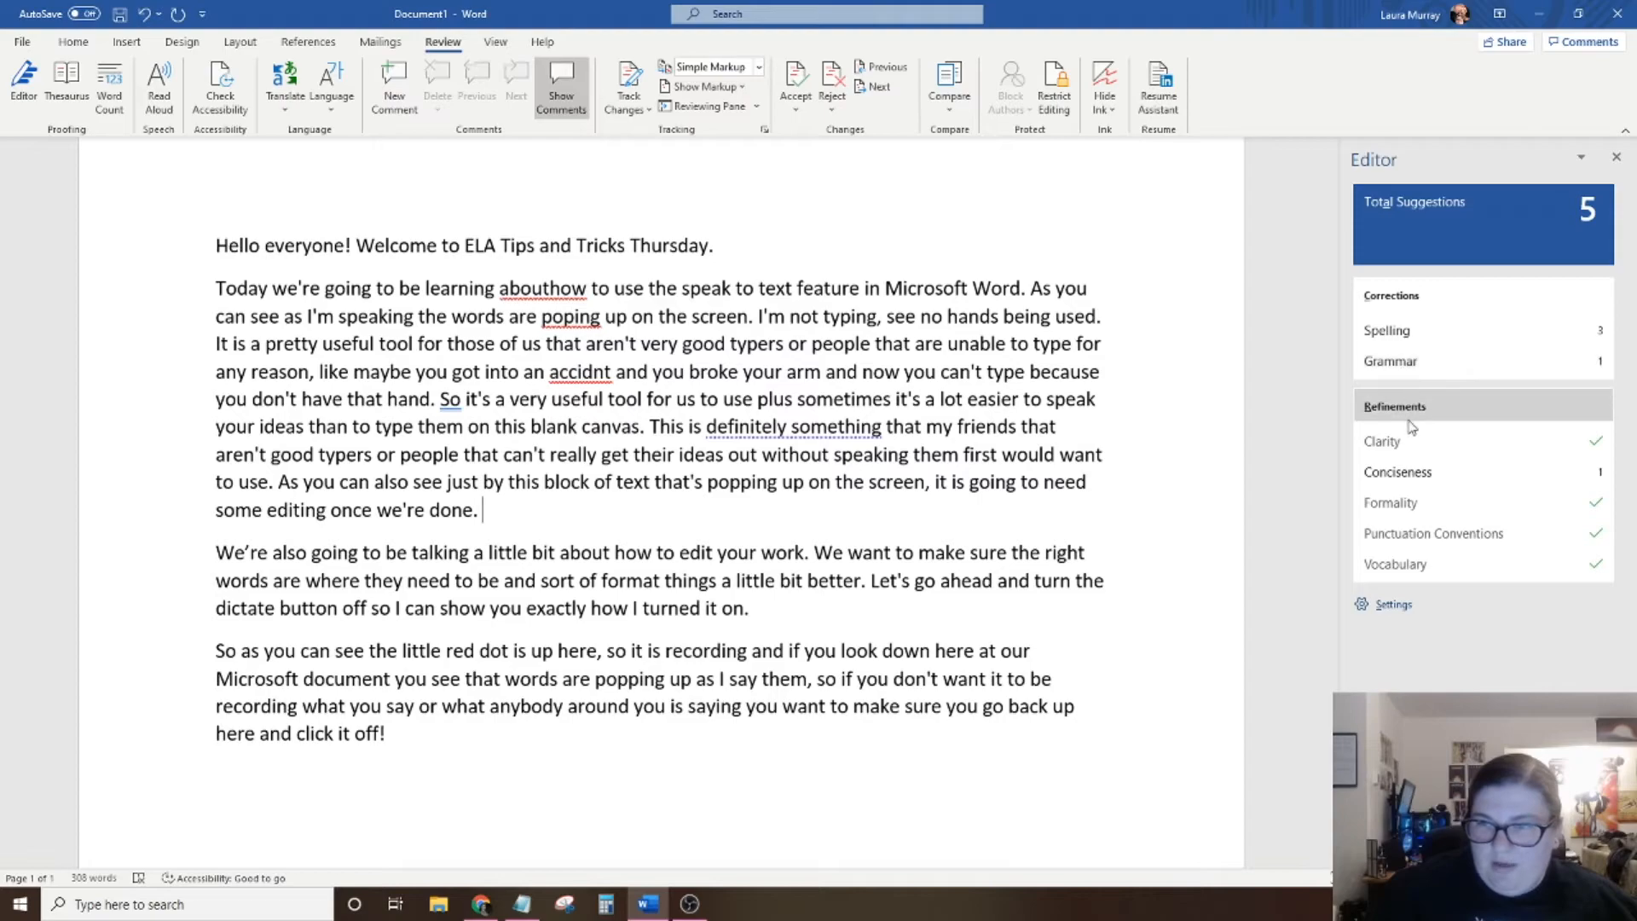
Review the Editor's spelling corrections and accept "about how" for "abouthow", "popping" for "poping" and "accident" for "accidnt".
click(1411, 332)
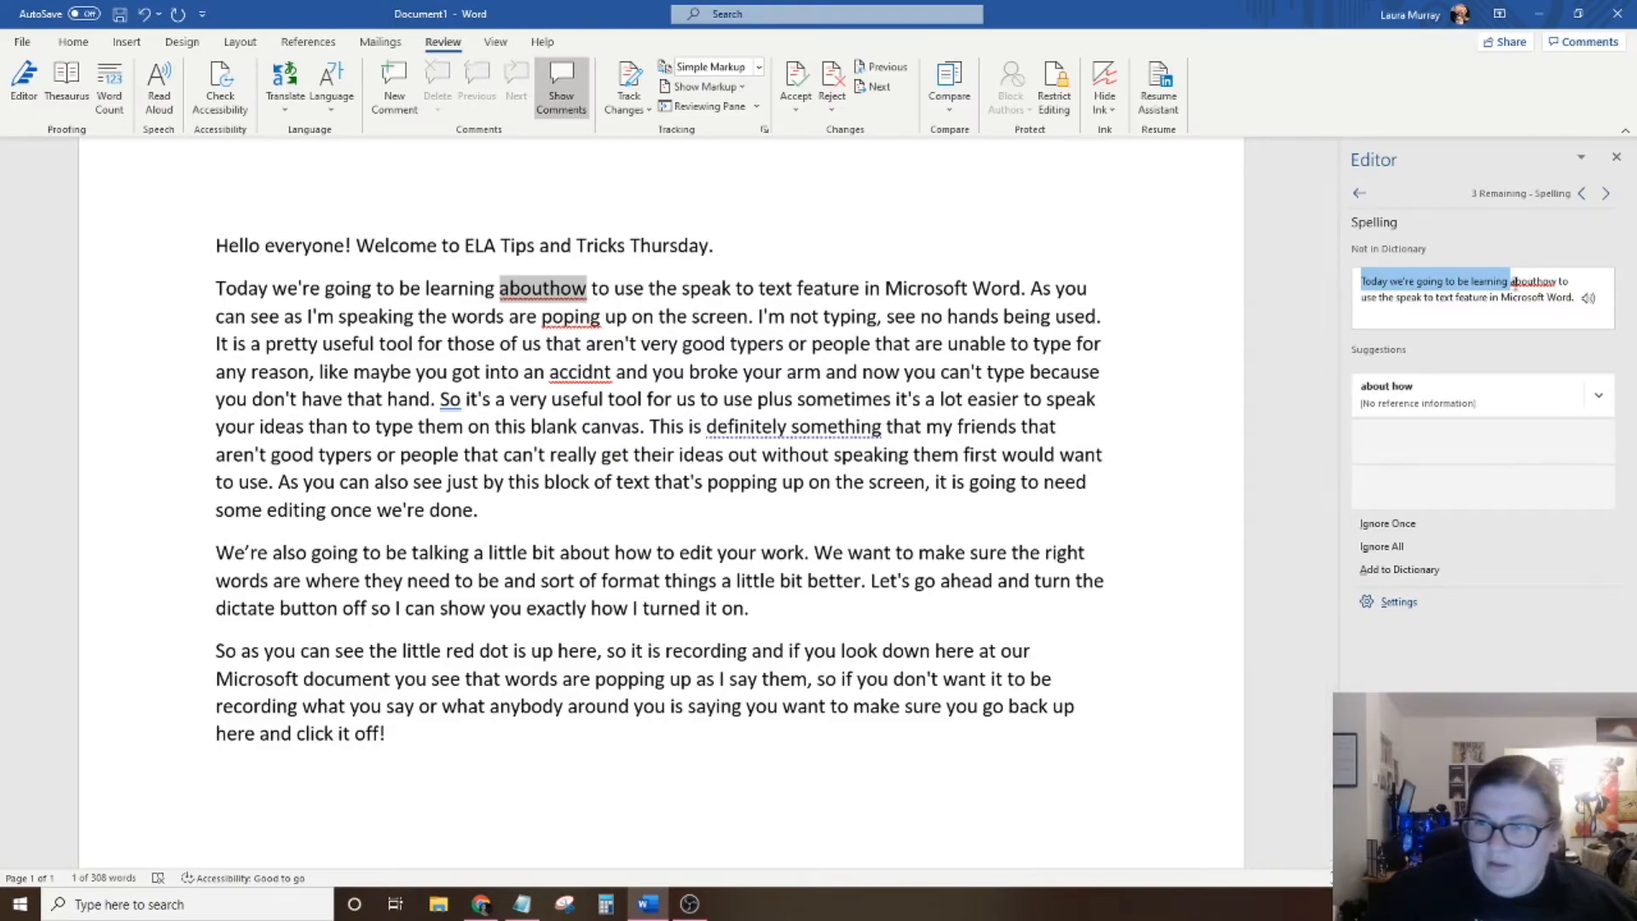
click(1415, 394)
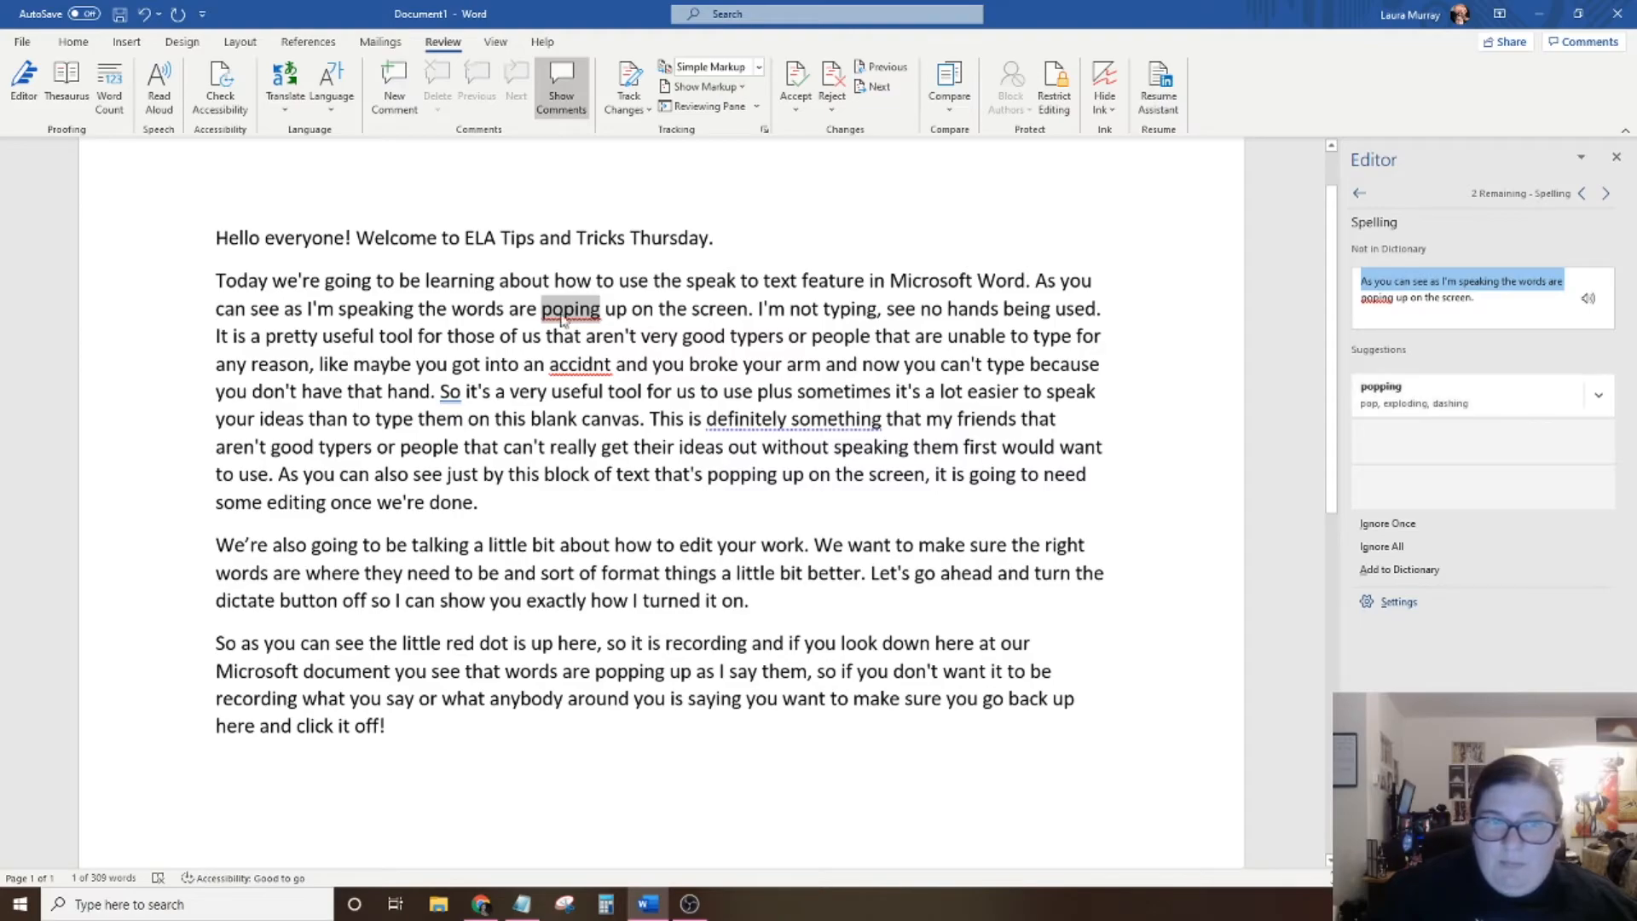
click(1439, 390)
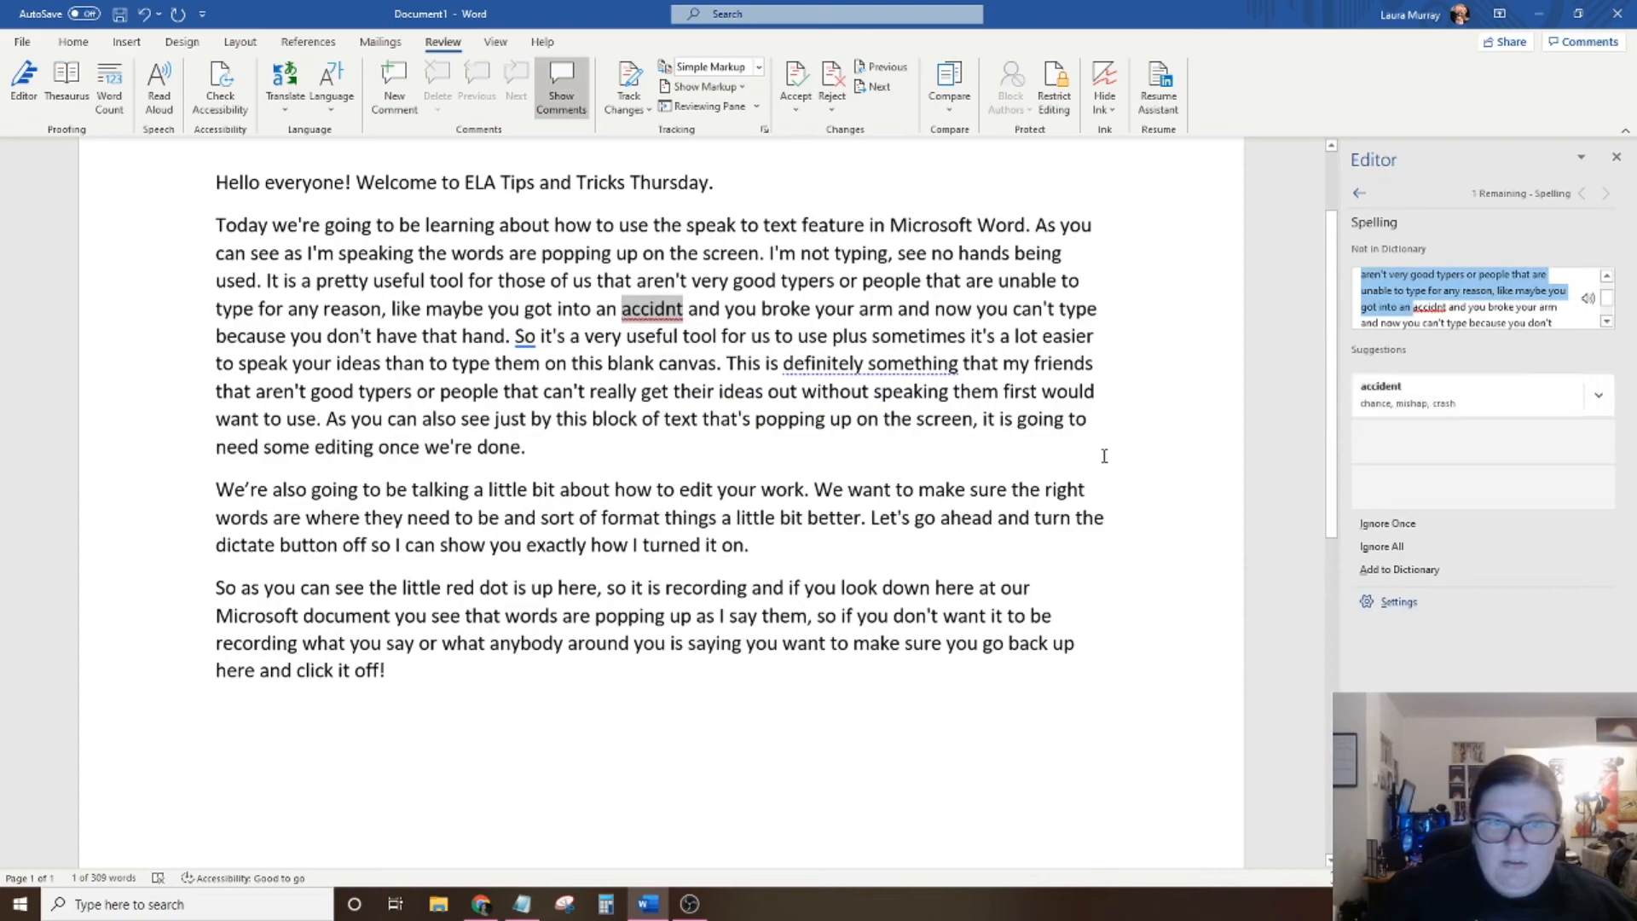
click(1436, 397)
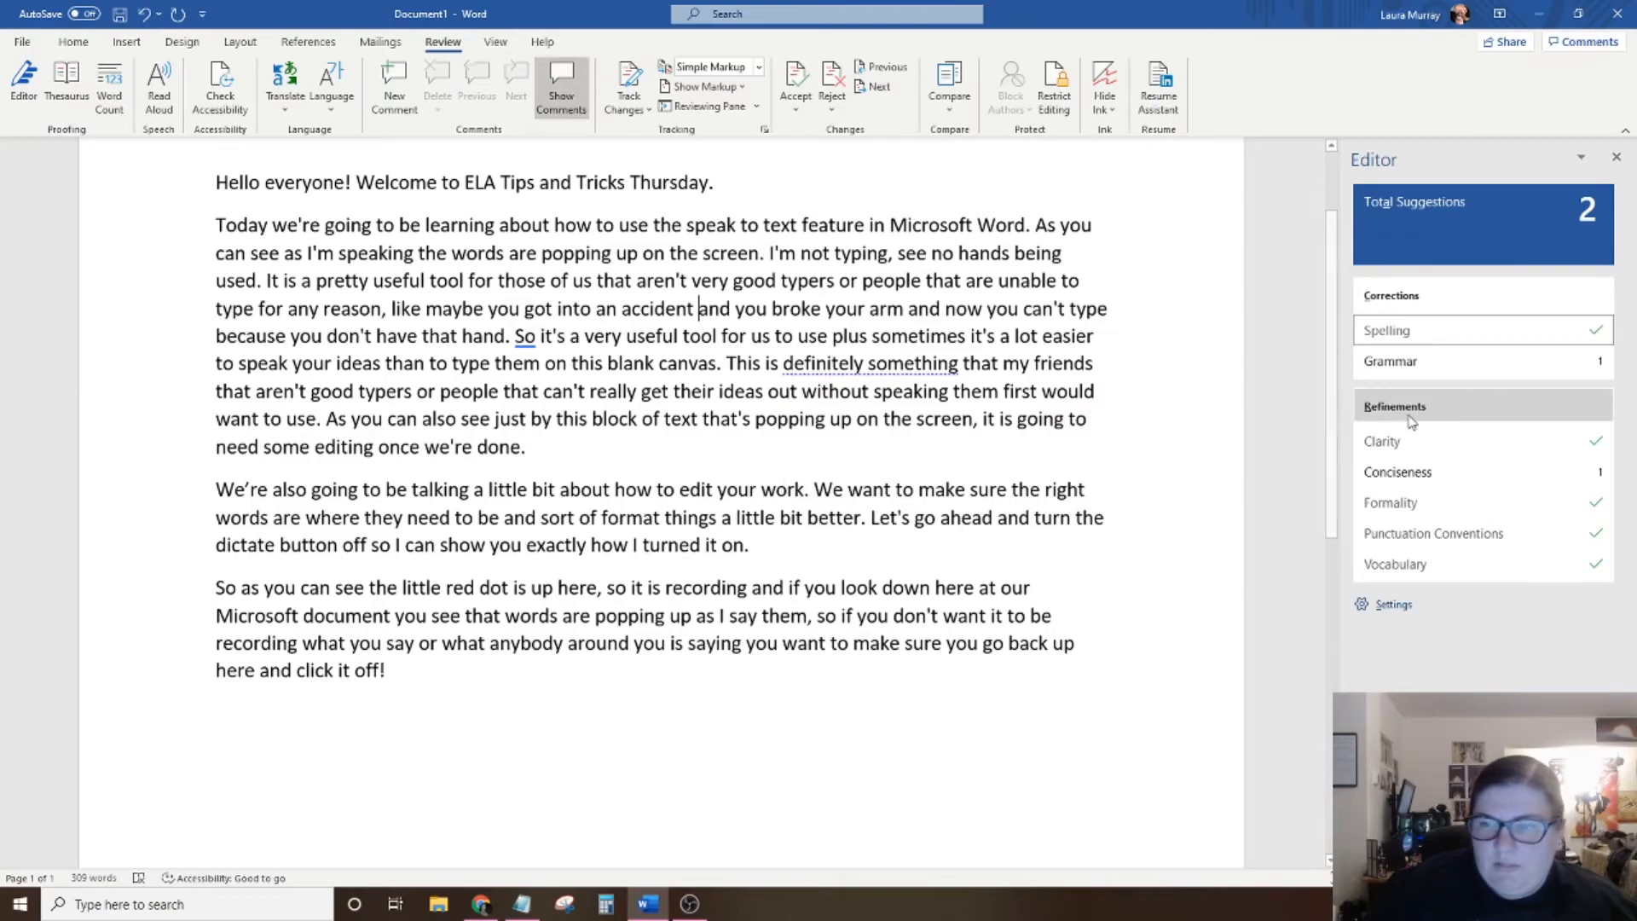
Accept the Editor's grammar suggestion "So," and its conciseness suggestion "something" for "definitely something", finishing the review and closing the Editor.
click(1446, 366)
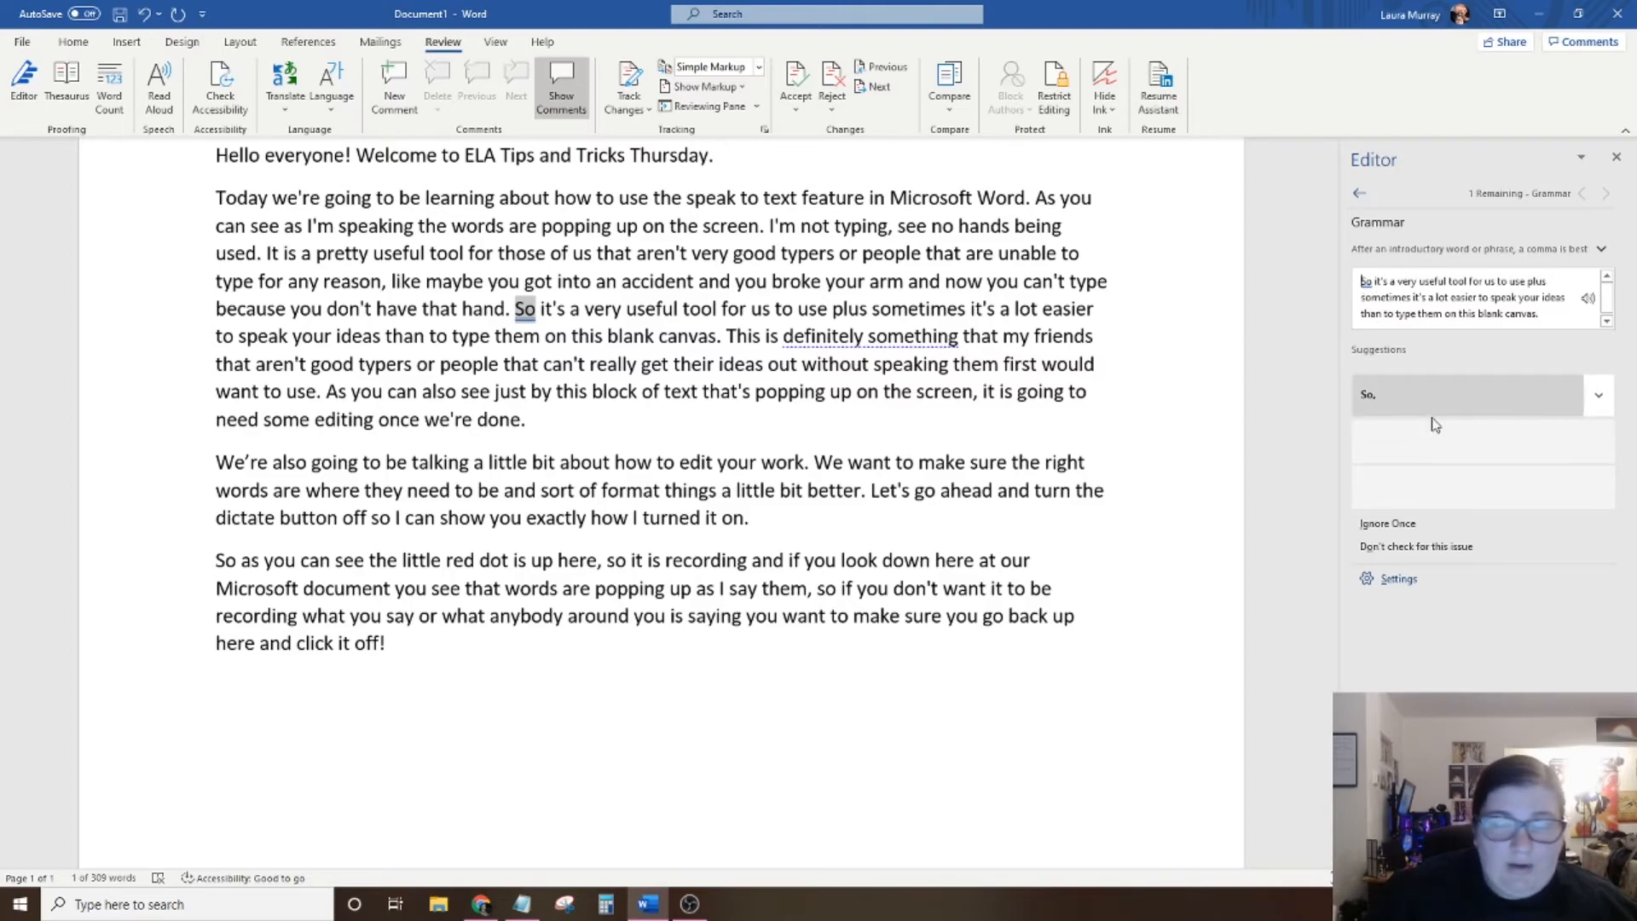
click(1411, 399)
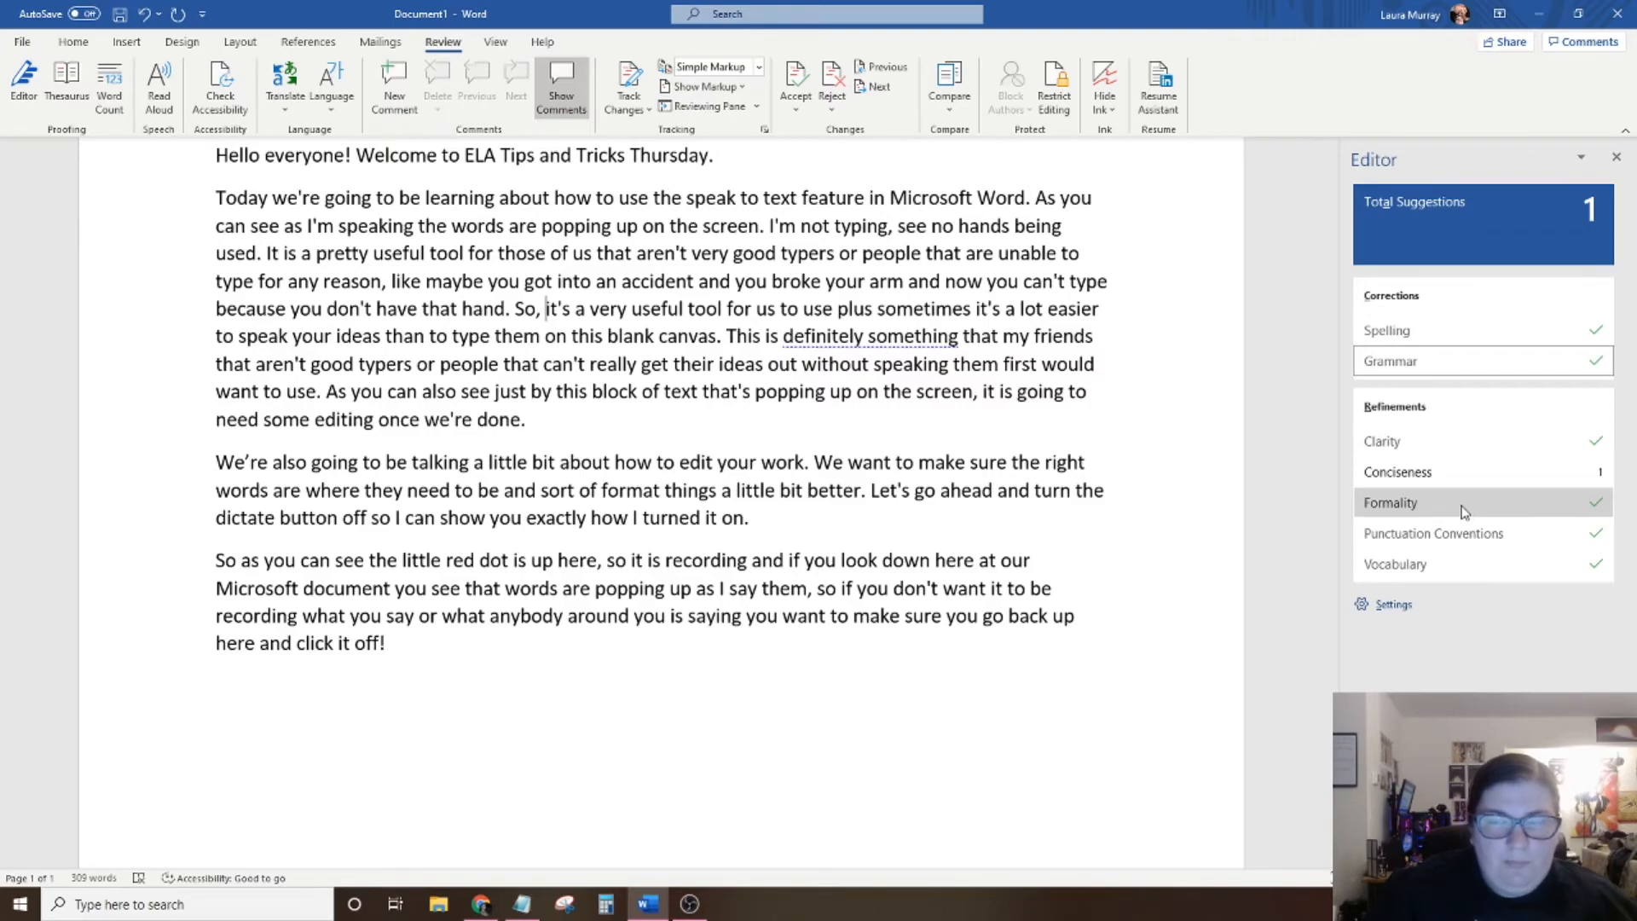
click(1423, 474)
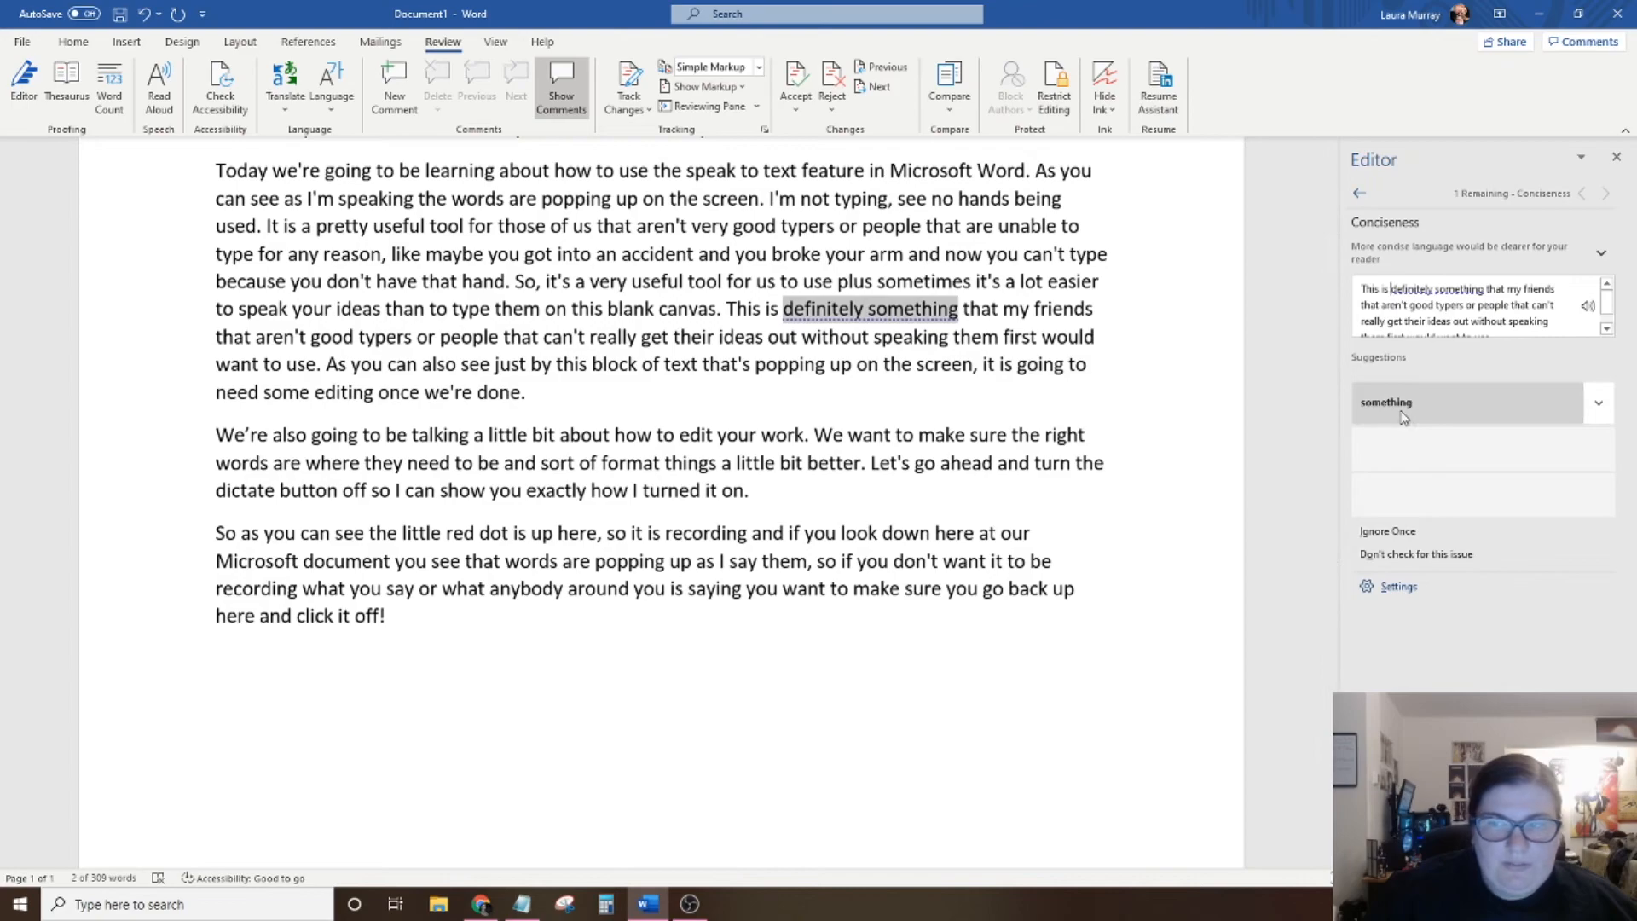
click(1432, 409)
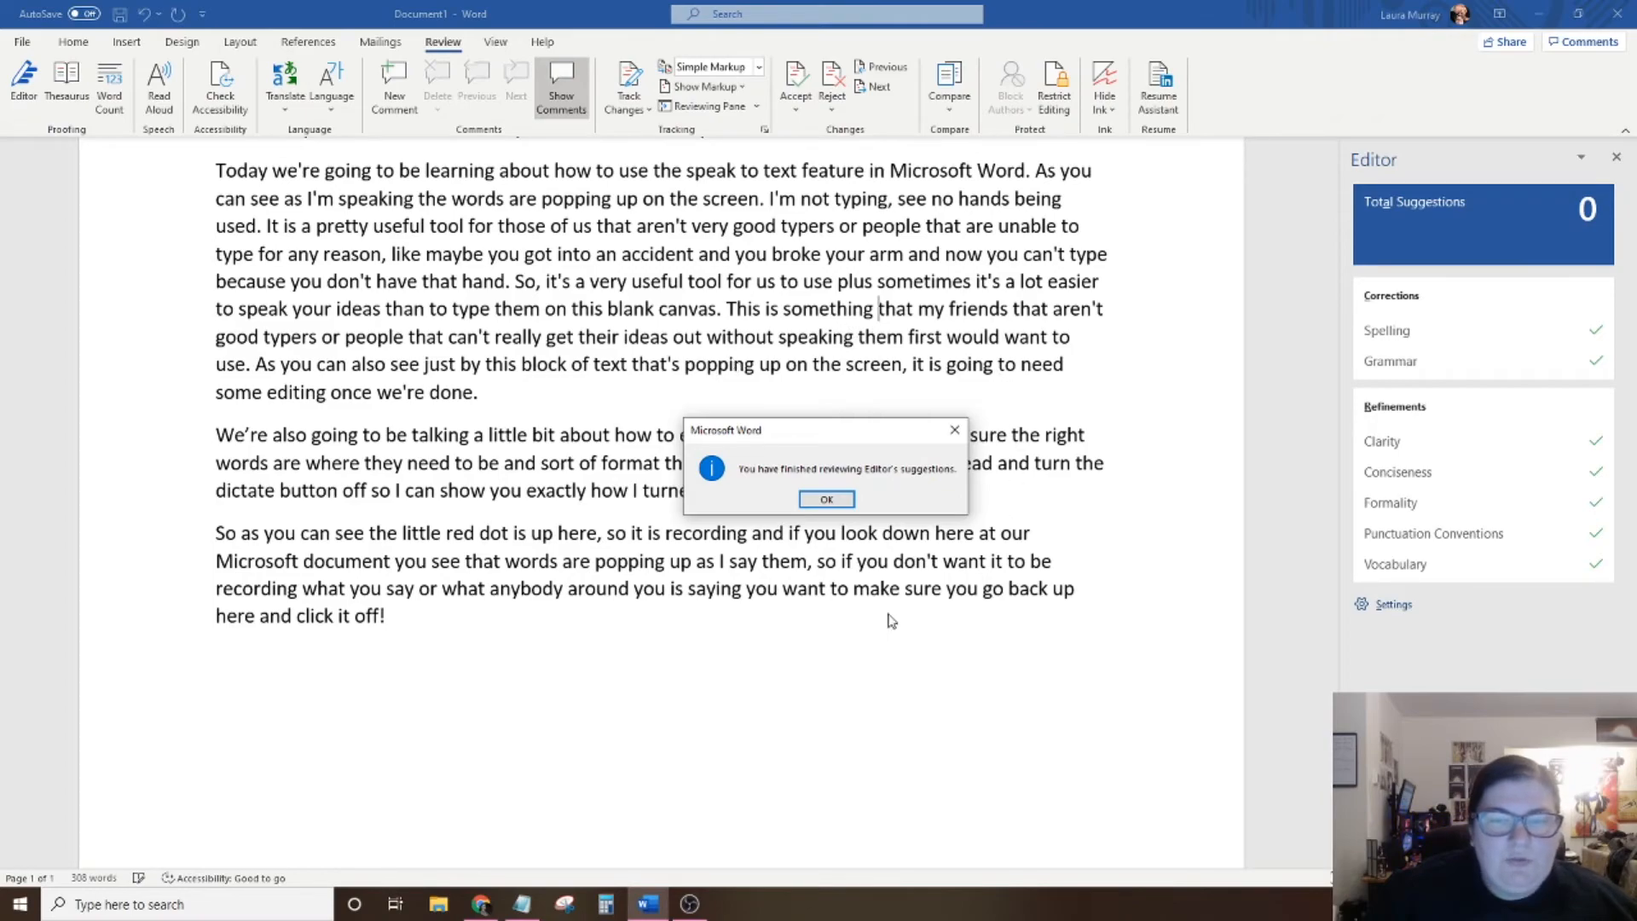
click(822, 501)
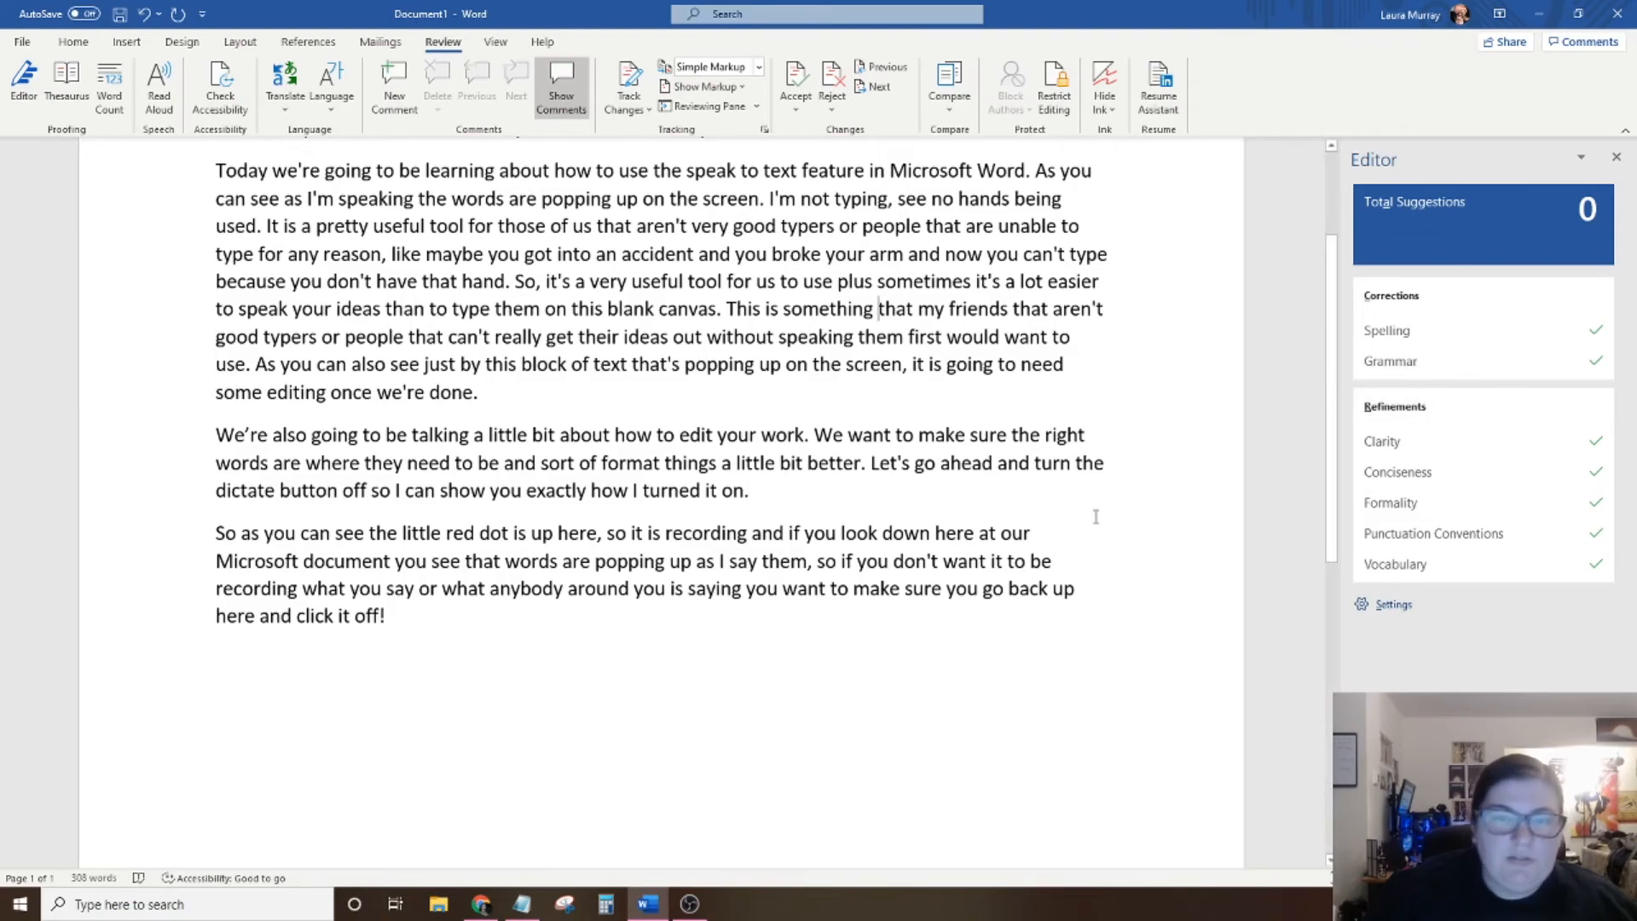
scroll(1024, 526, up, 1)
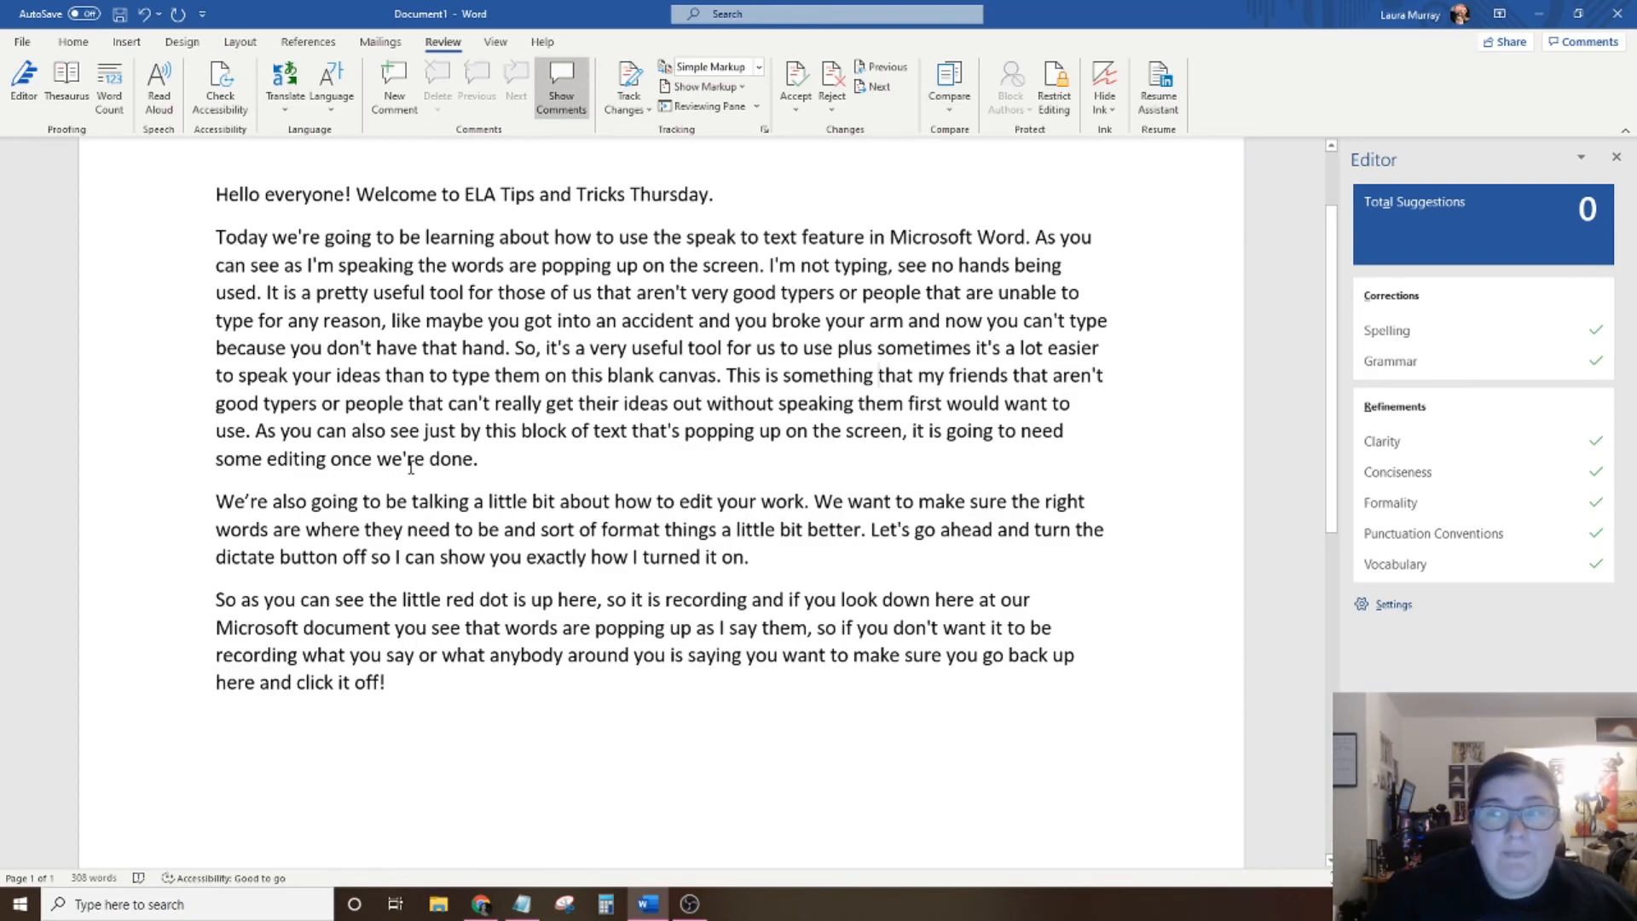
click(1617, 157)
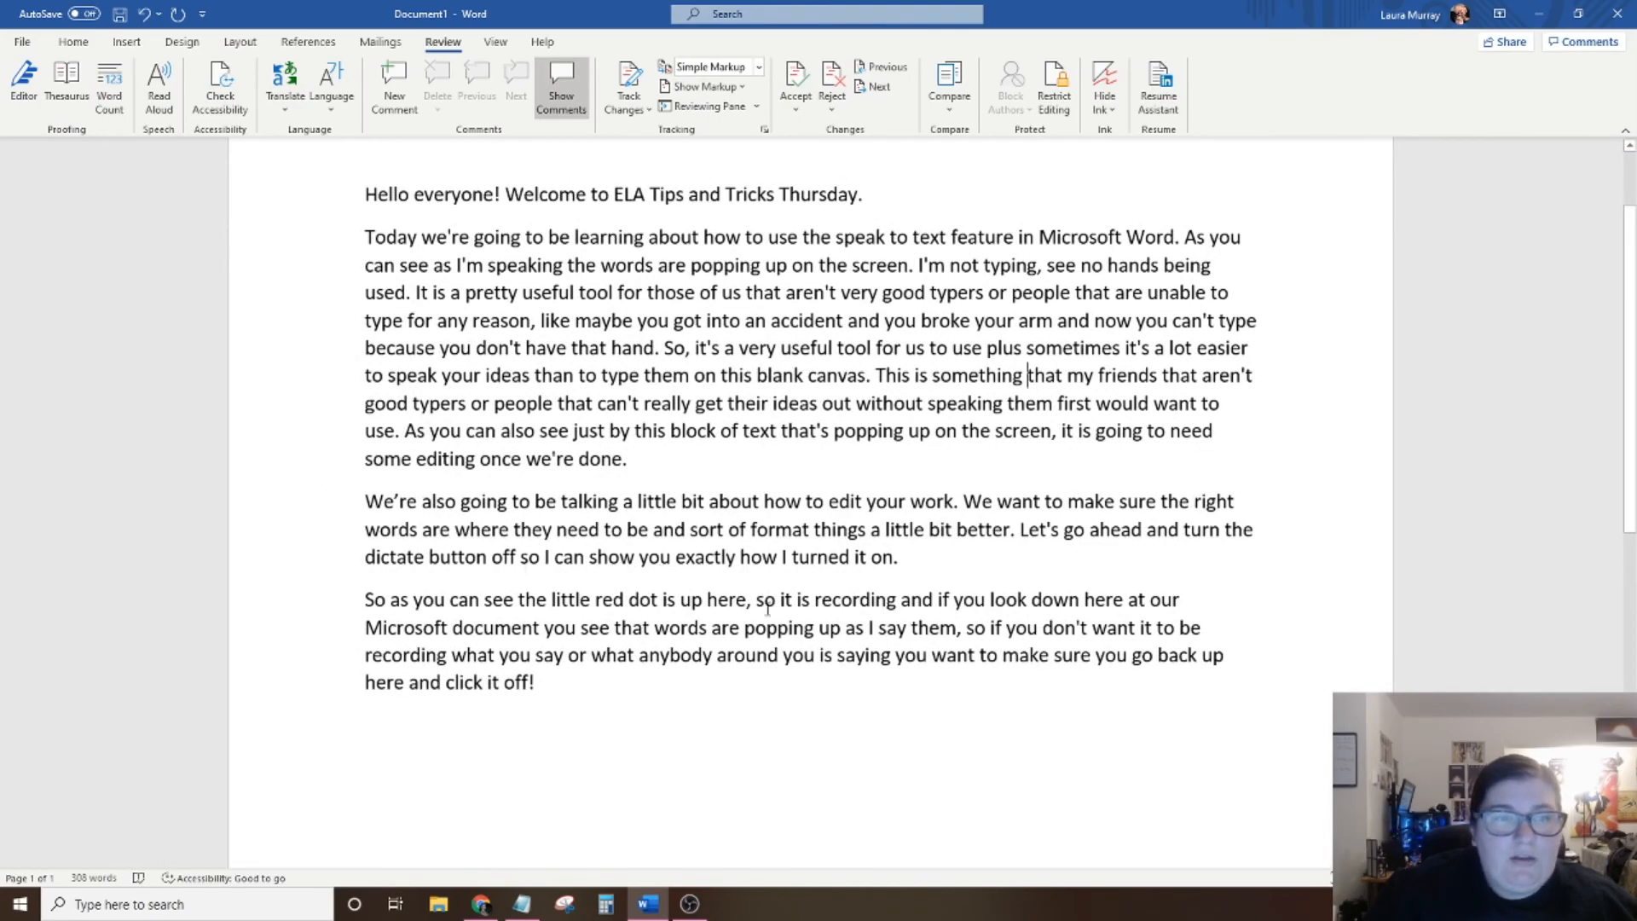